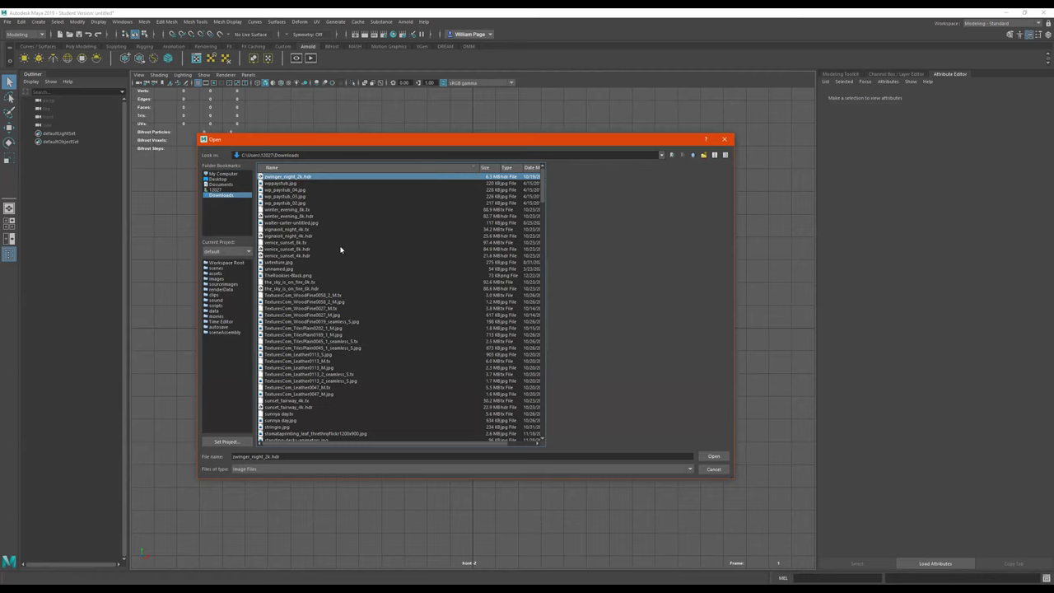
scroll(343, 250, down, 3)
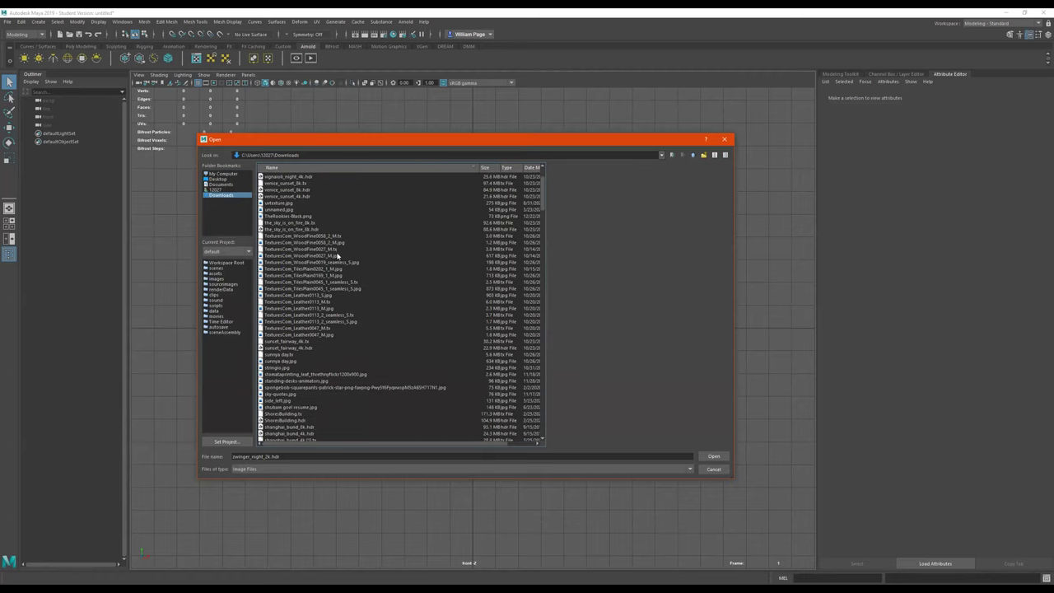
scroll(337, 257, down, 5)
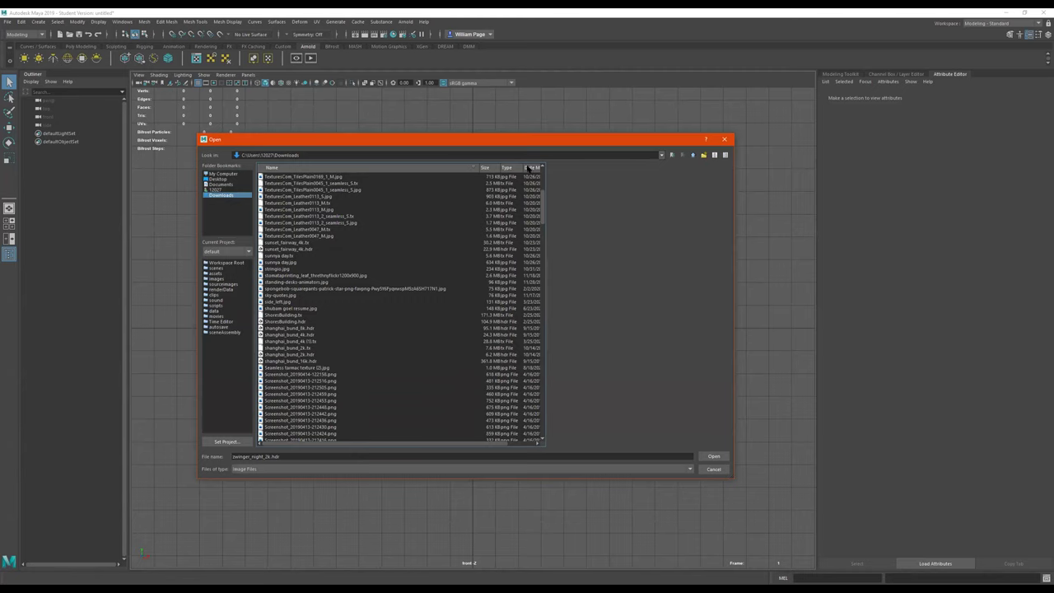
click(529, 167)
scroll(370, 218, up, 1)
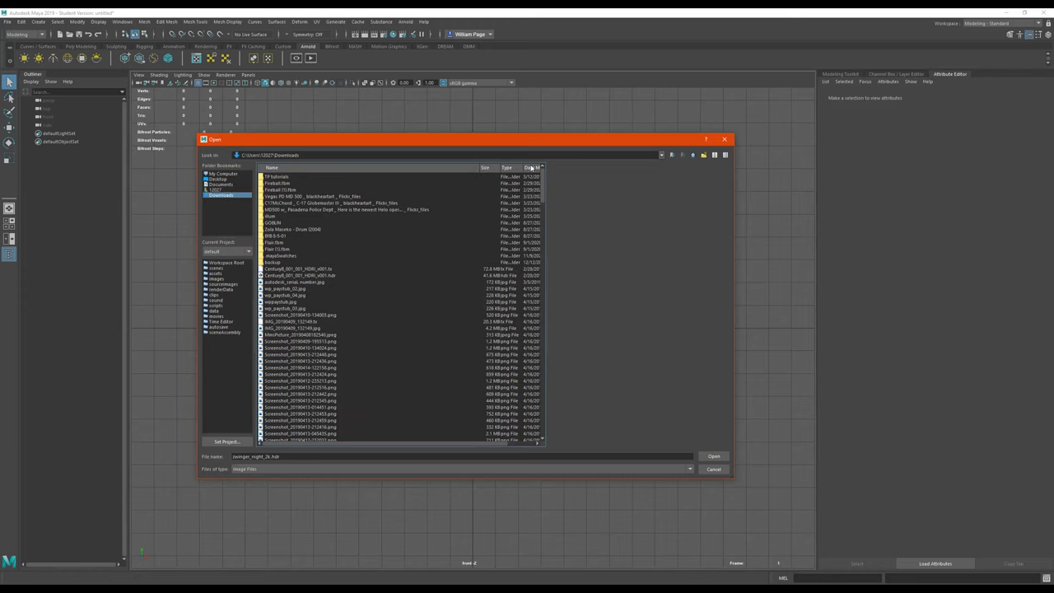
click(531, 167)
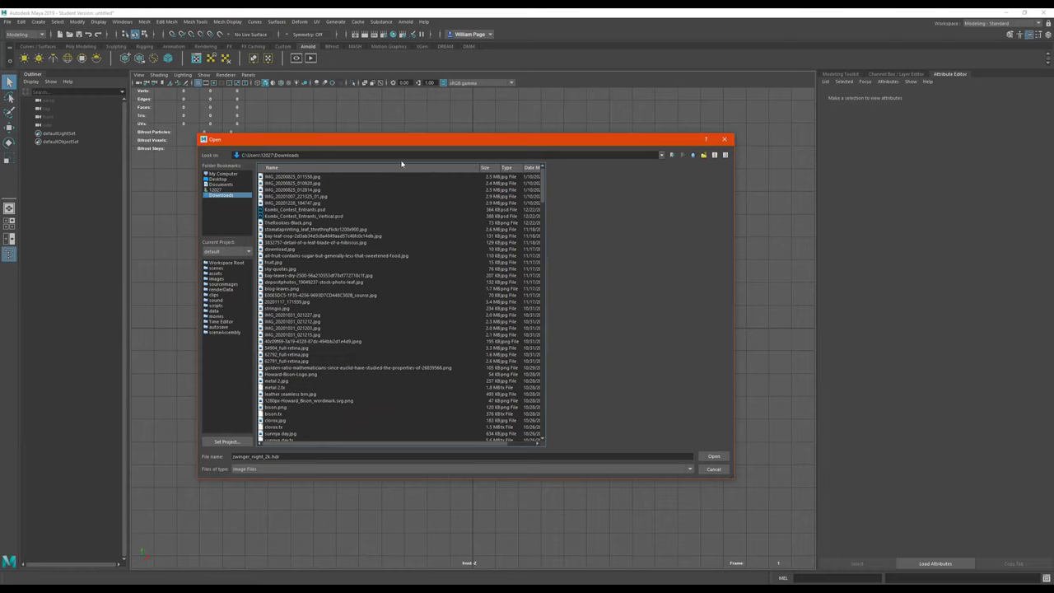
click(724, 140)
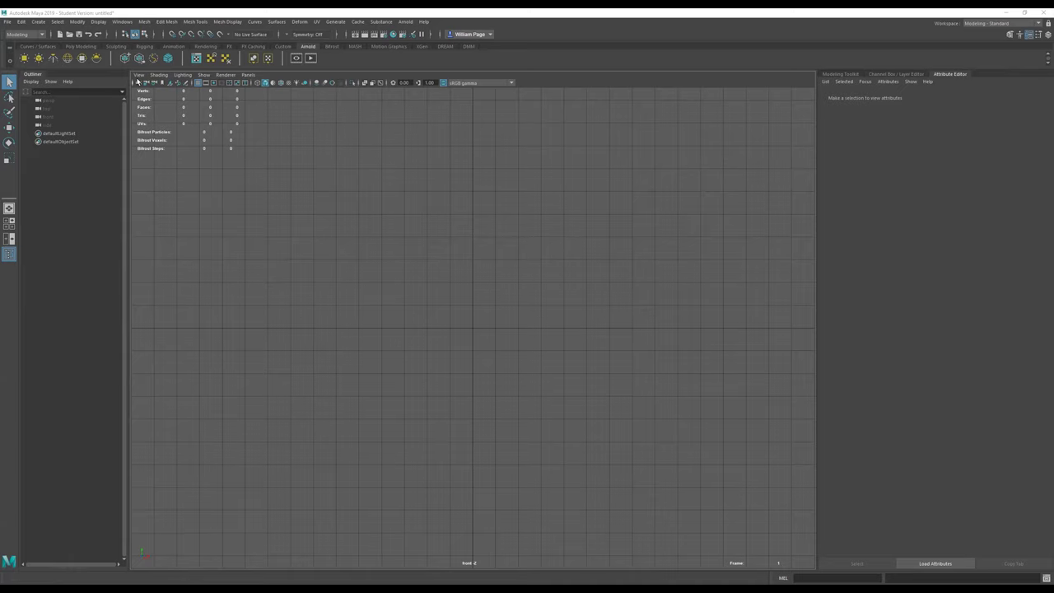
- Import the Remy Martin 1738 Accord Royal JPEG from the D: drive as an image plane in the front view
mouse_move(184, 257)
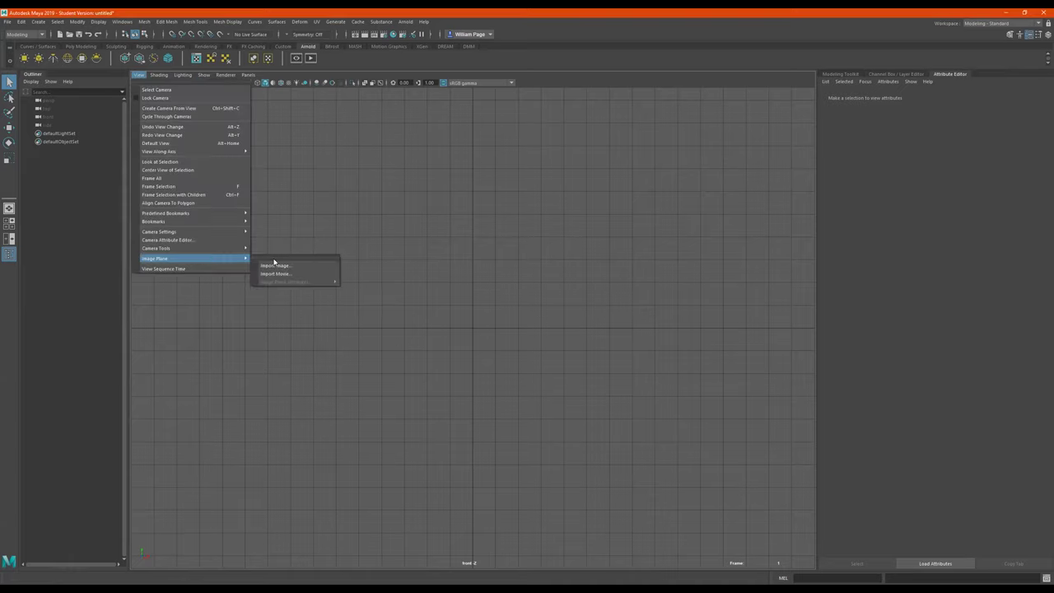
click(298, 267)
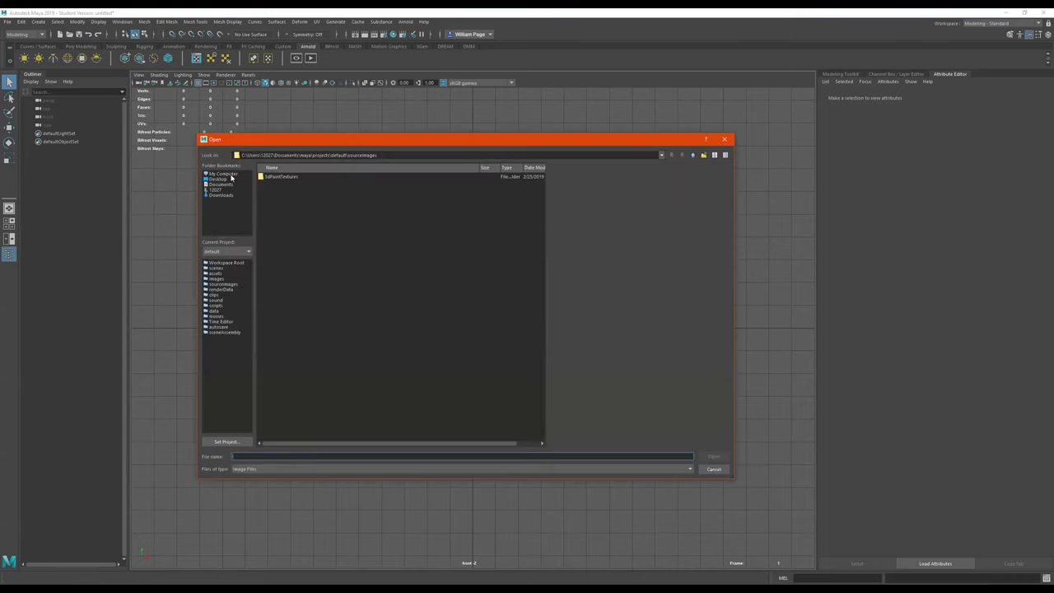
click(229, 175)
double_click(281, 176)
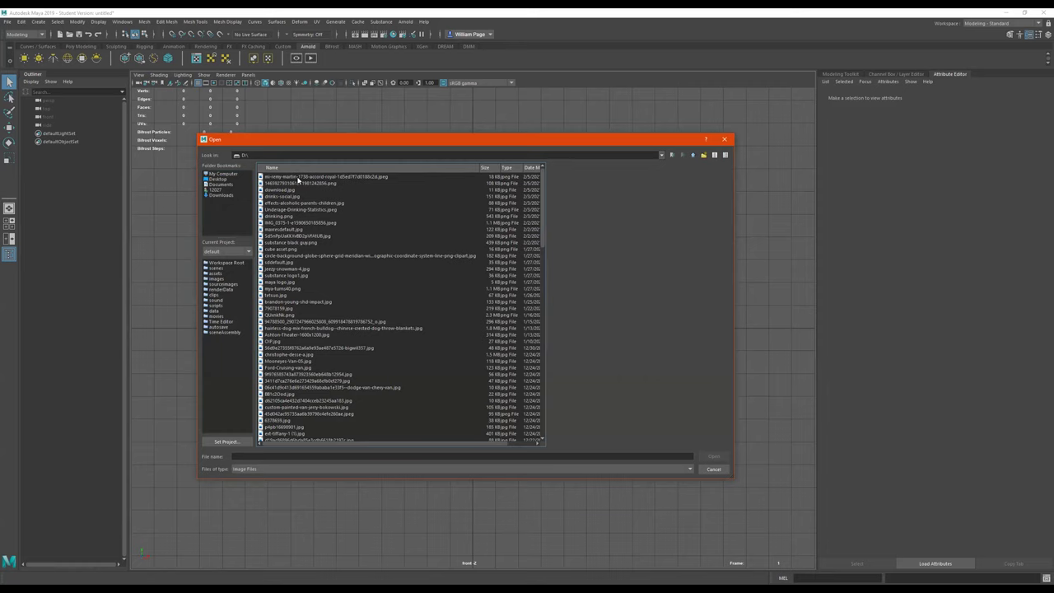
click(298, 177)
double_click(298, 178)
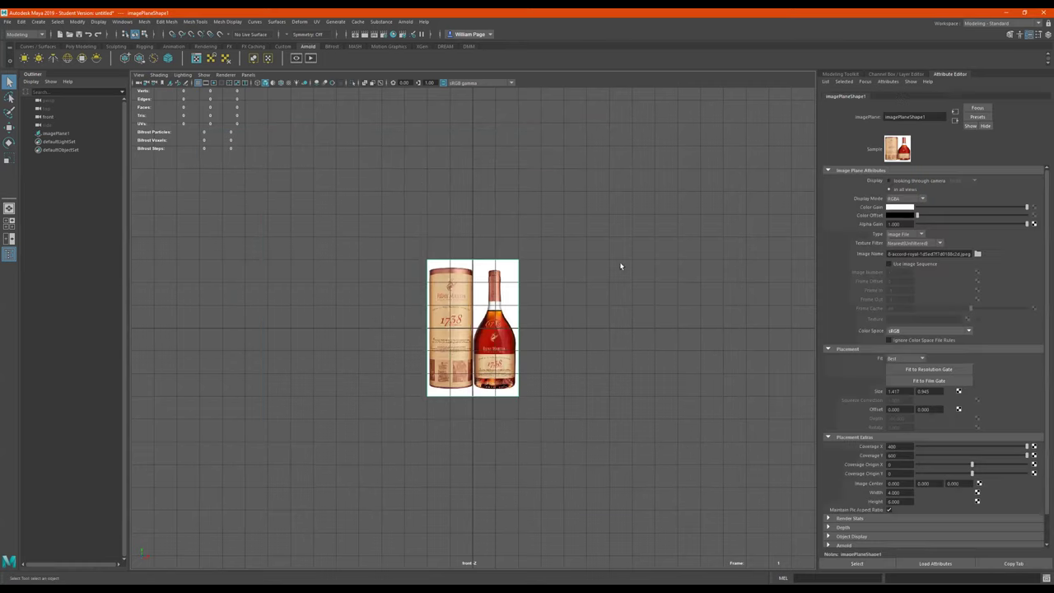
- Raise the image plane until the bottle's base rests on the grid's horizontal axis, and set its alpha gain to about 0.451
key(w)
drag(474, 297, 466, 239)
alt+right_drag(466, 275, 1018, 250)
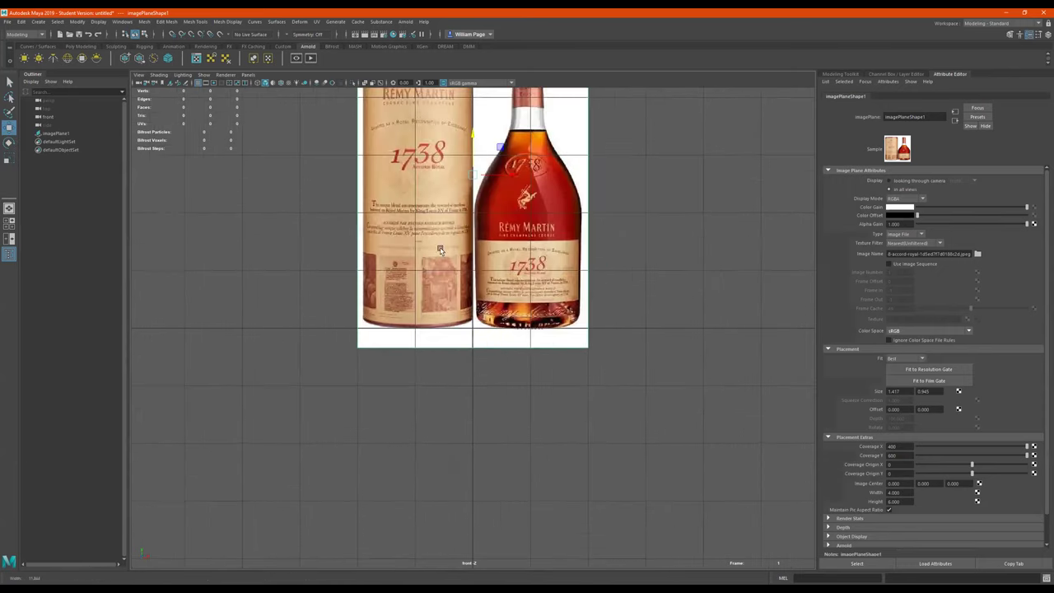
alt+middle_drag(440, 250, 370, 400)
alt+right_drag(564, 330, 461, 318)
scroll(469, 307, up, 3)
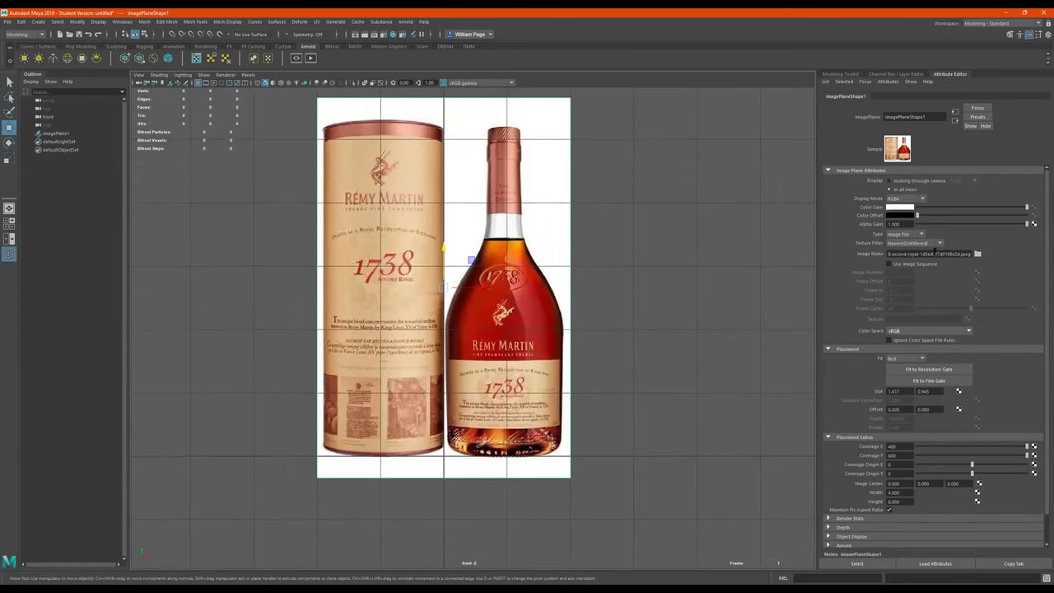
click(969, 224)
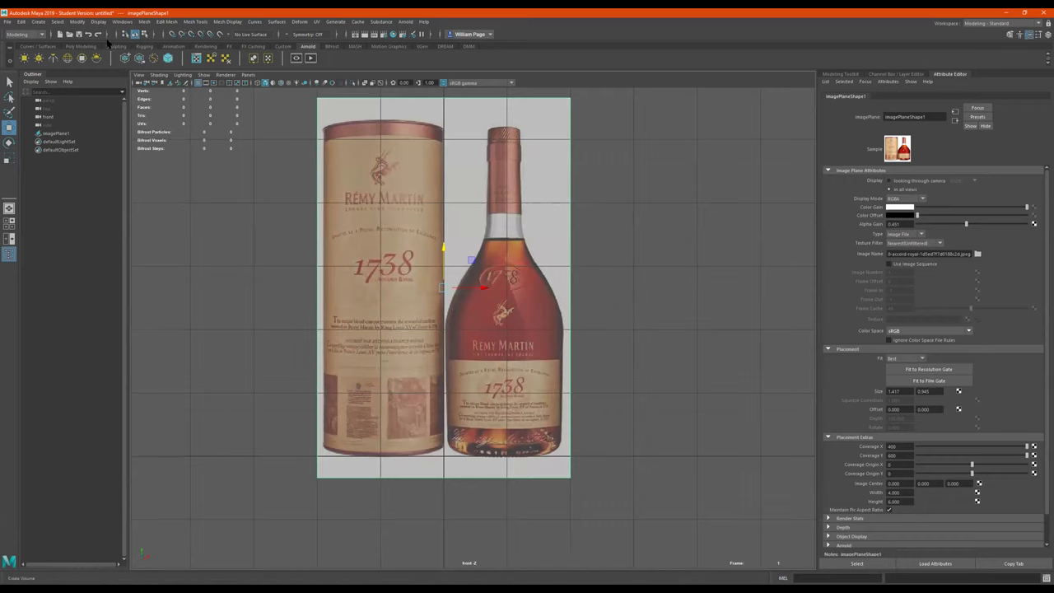
- Create a polygon cylinder at the origin and raise it until its base sits on the grid's horizontal axis
click(75, 46)
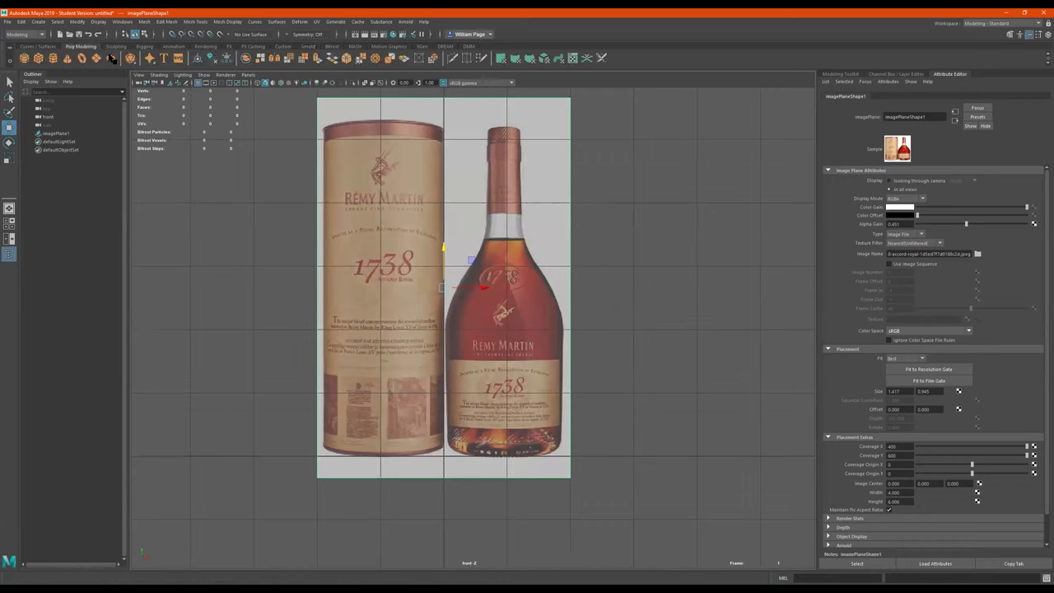
click(52, 58)
click(442, 432)
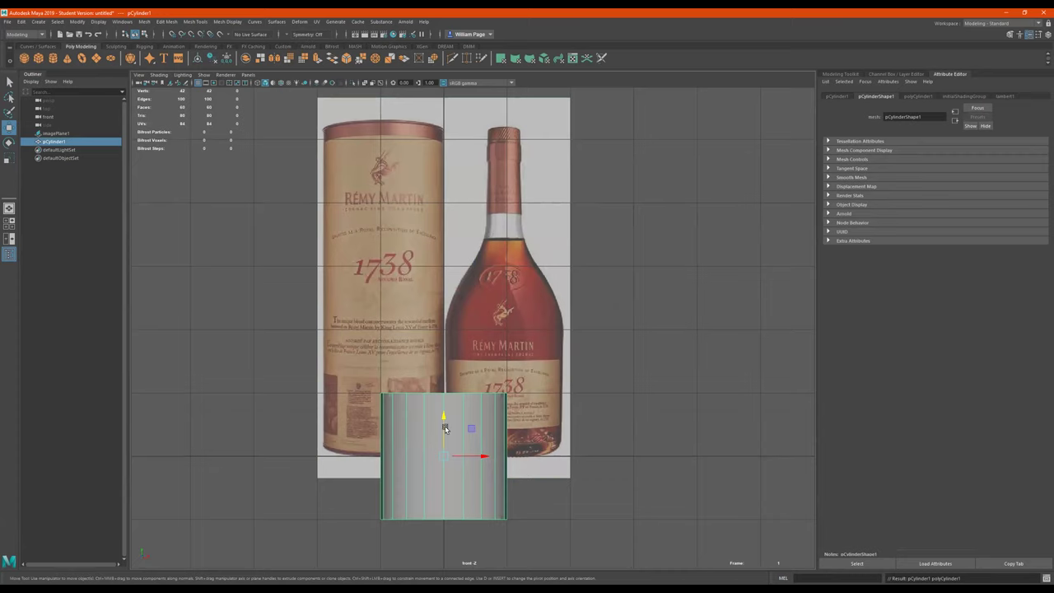
drag(445, 436, 445, 368)
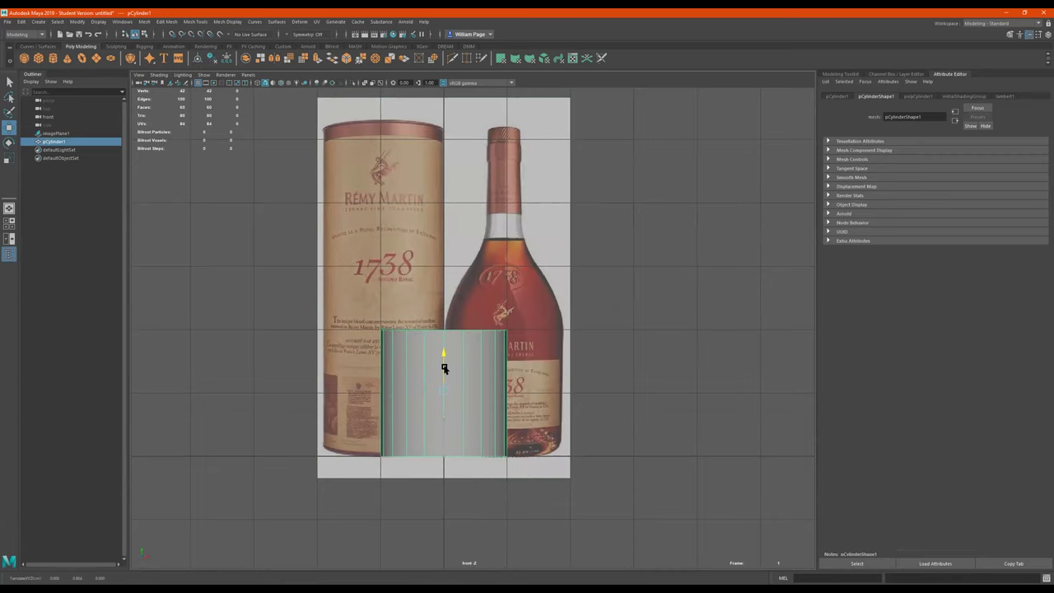
- Shift the image plane sideways along X until the pictured bottle is centred on the cylinder and the vertical axis
click(510, 286)
drag(483, 288, 421, 286)
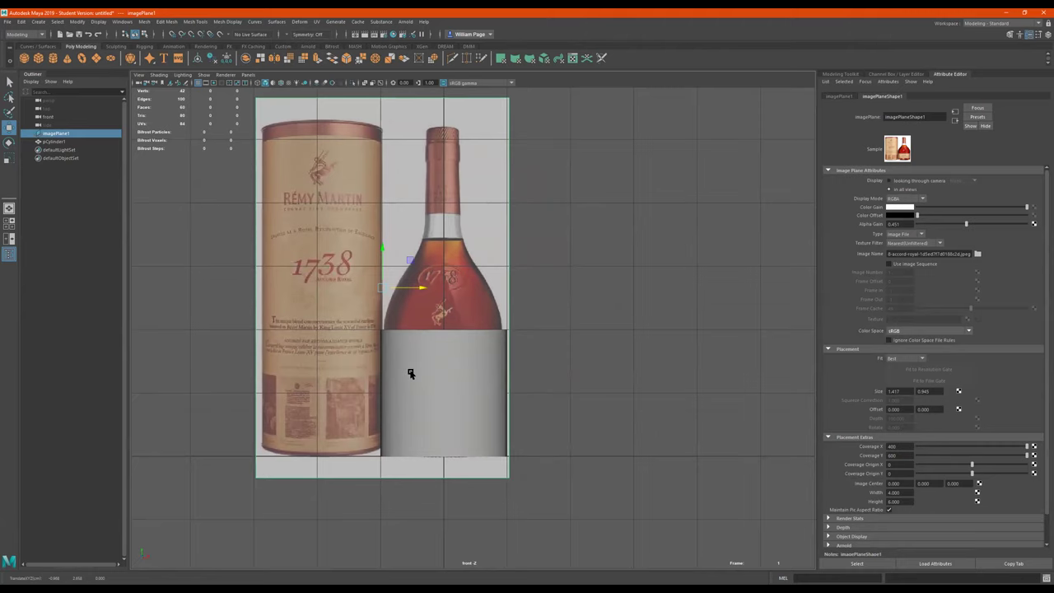
alt+right_drag(422, 365, 642, 381)
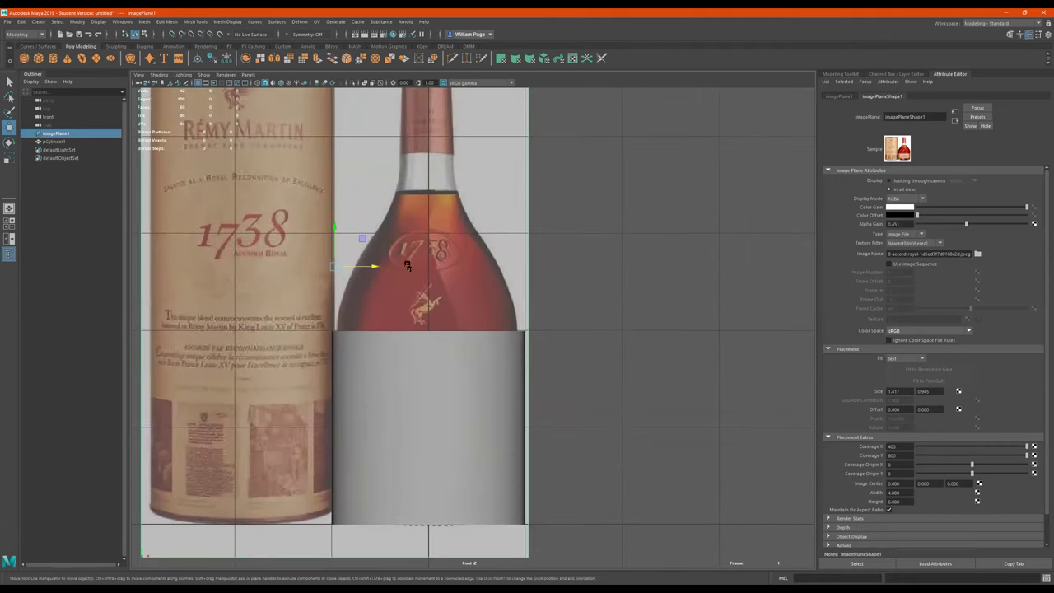
drag(369, 266, 372, 268)
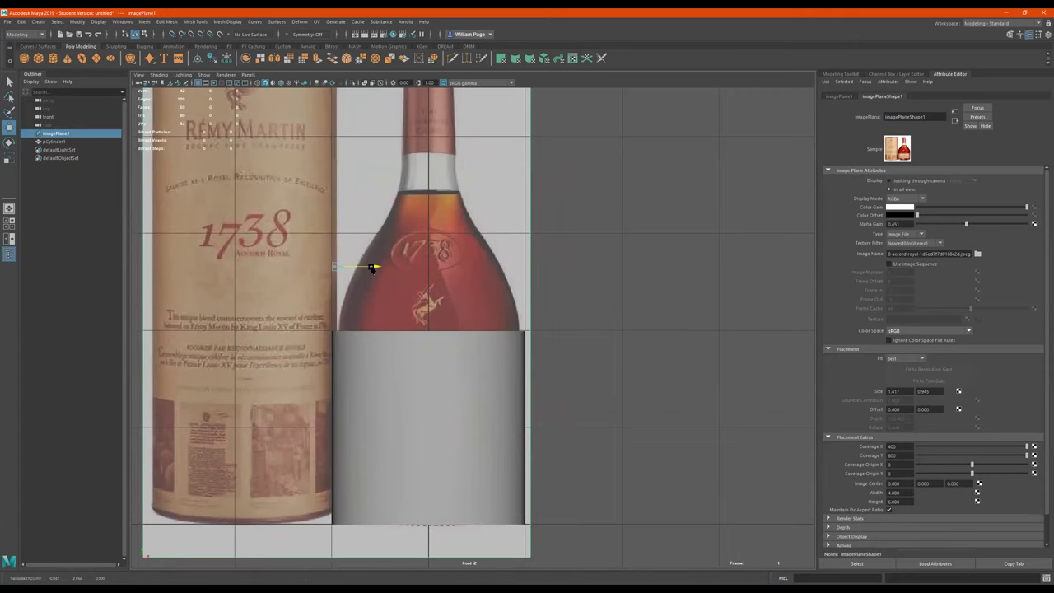
alt+right_drag(398, 271, 614, 265)
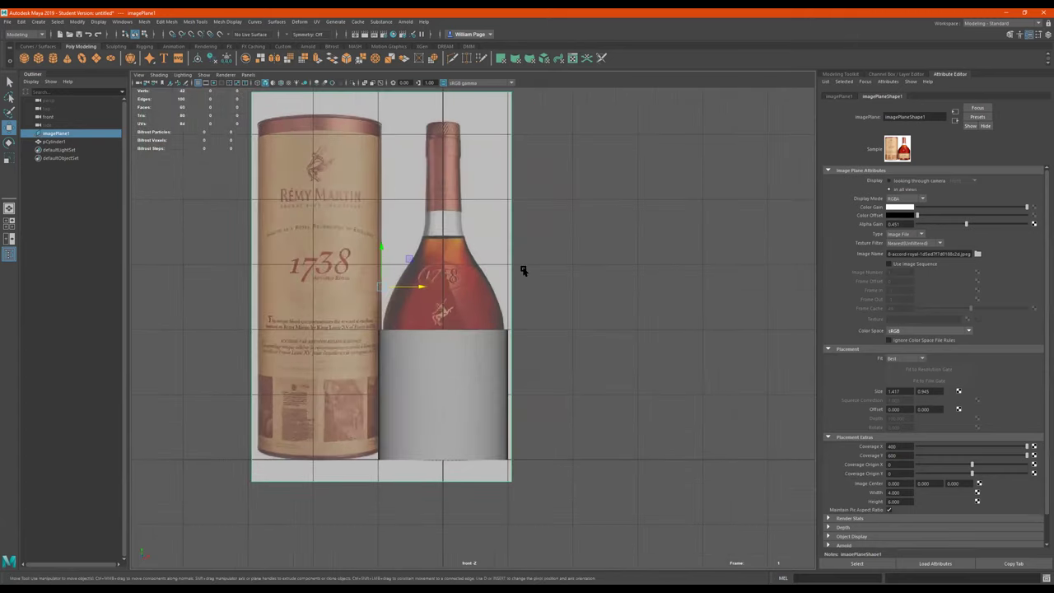
alt+middle_drag(521, 270, 585, 278)
- In the perspective view, move the image plane back along Z so it stands well behind the cylinder
click(532, 414)
scroll(614, 377, up, 2)
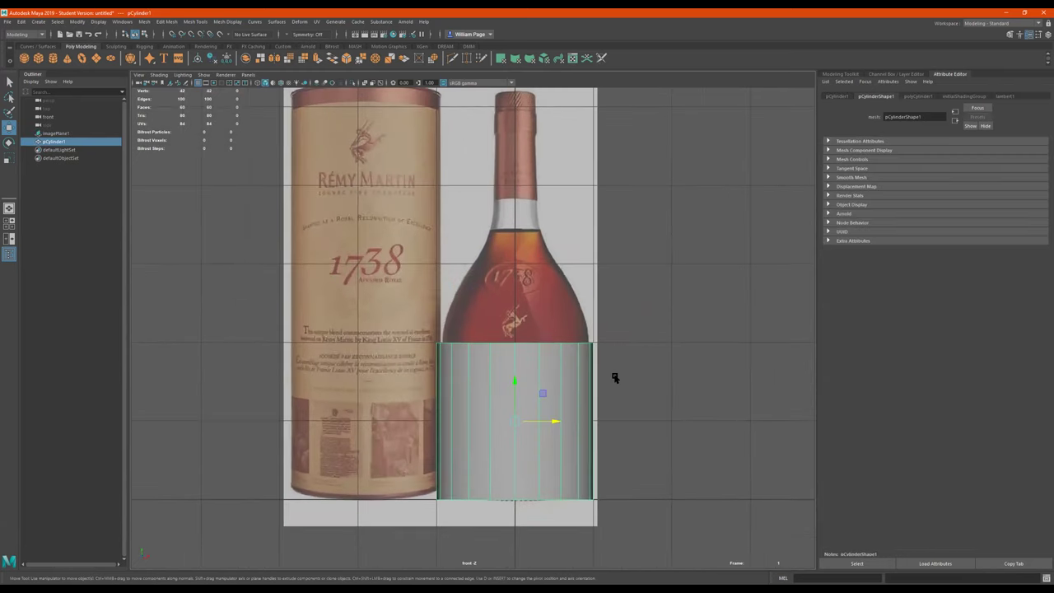
alt+middle_drag(614, 377, 548, 301)
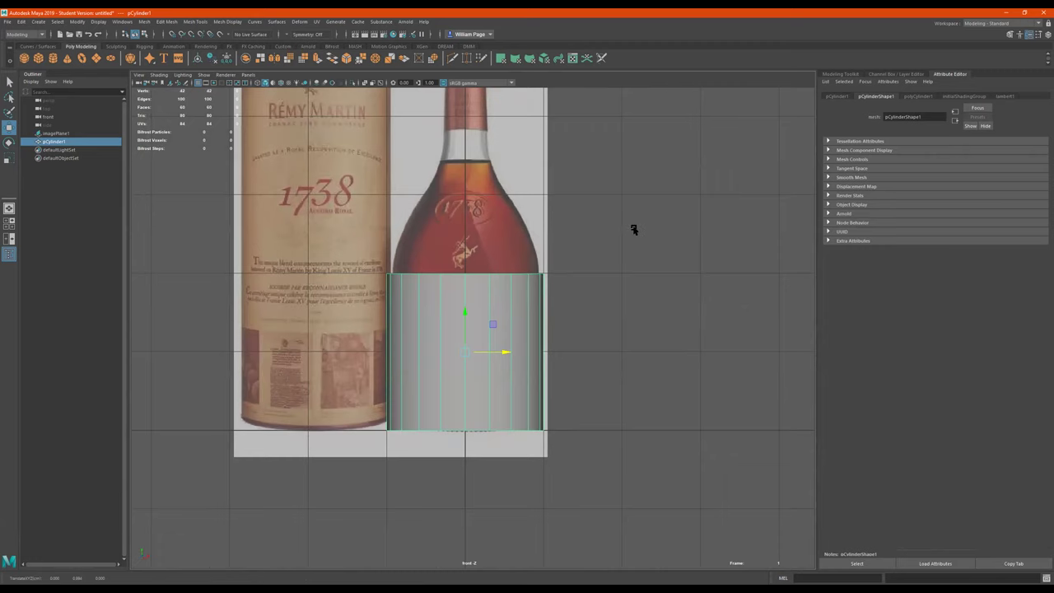
key(space)
key(space)
scroll(554, 332, up, 3)
click(461, 257)
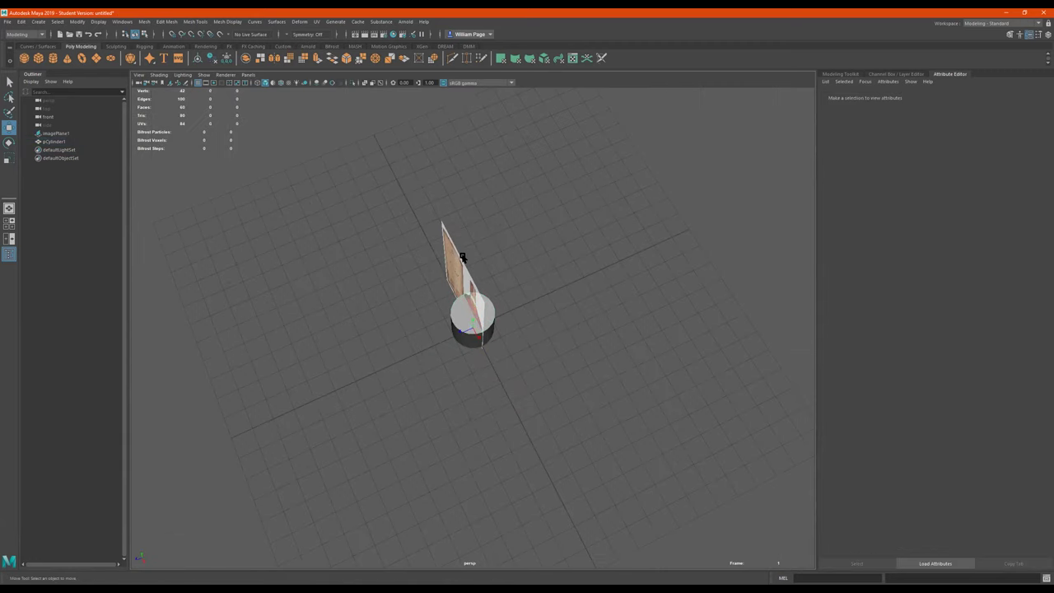
click(465, 269)
drag(430, 299, 591, 269)
- Set the cylinder's axis subdivisions to 32
alt+drag(468, 318, 451, 342)
alt+right_drag(510, 304, 626, 288)
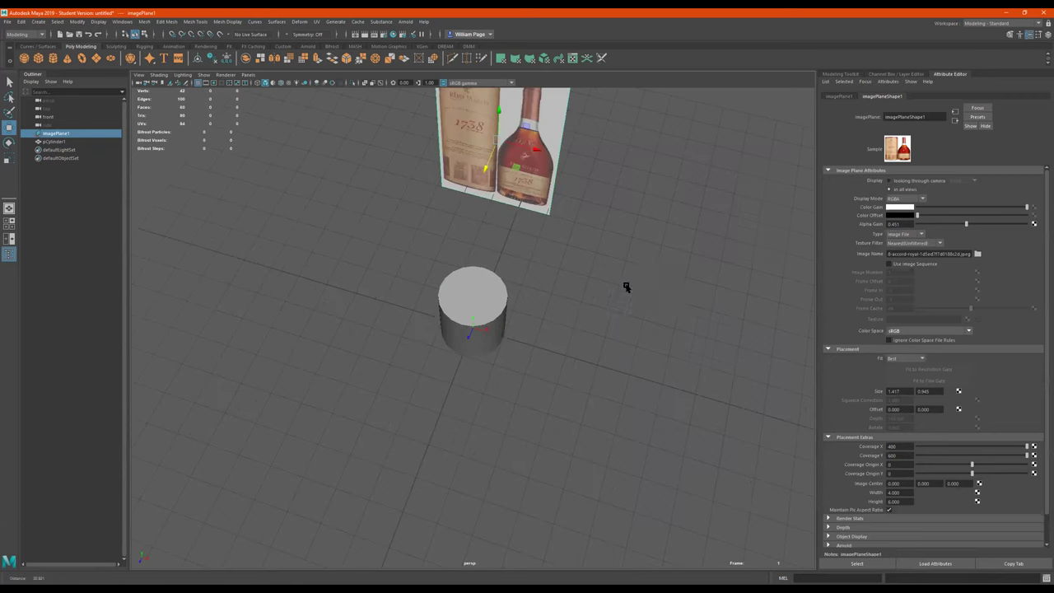
alt+drag(573, 287, 533, 263)
alt+middle_drag(503, 278, 461, 382)
alt+right_drag(461, 382, 612, 372)
alt+middle_drag(611, 372, 724, 354)
alt+drag(621, 371, 550, 370)
click(498, 421)
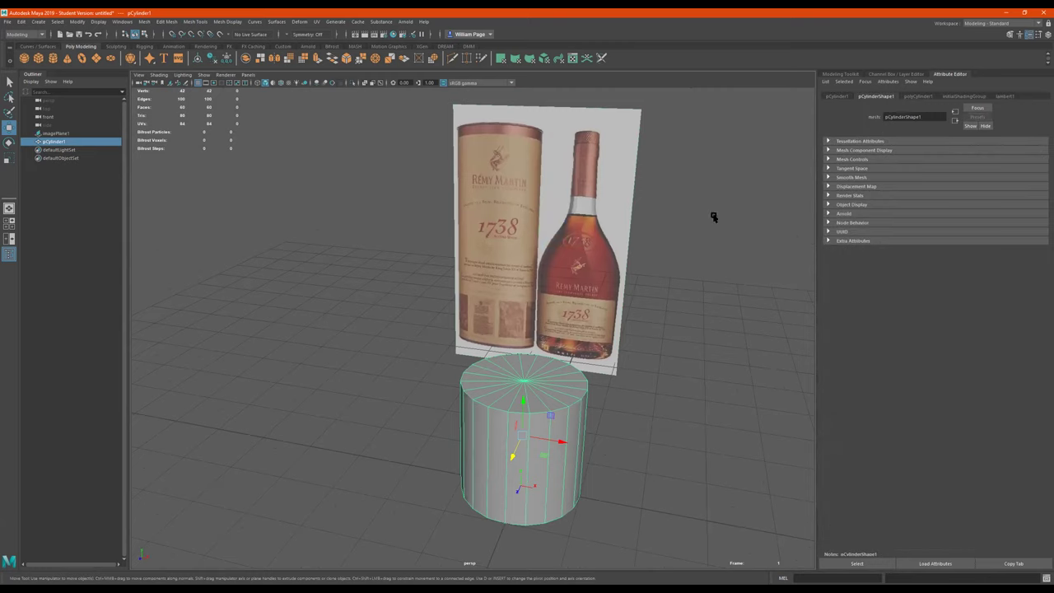
click(915, 97)
double_click(906, 172)
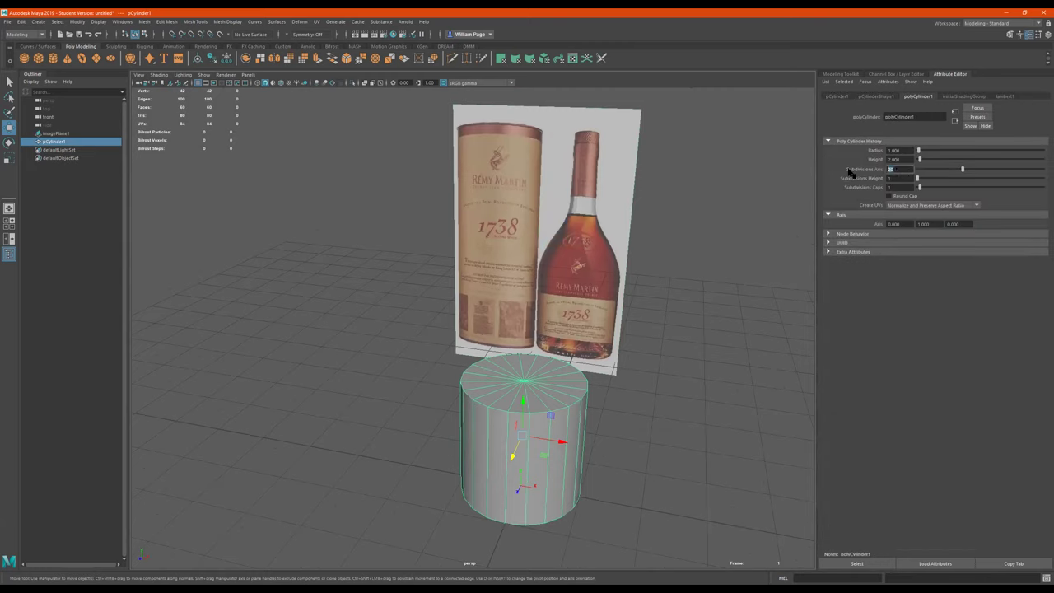
text(32)
key(Return)
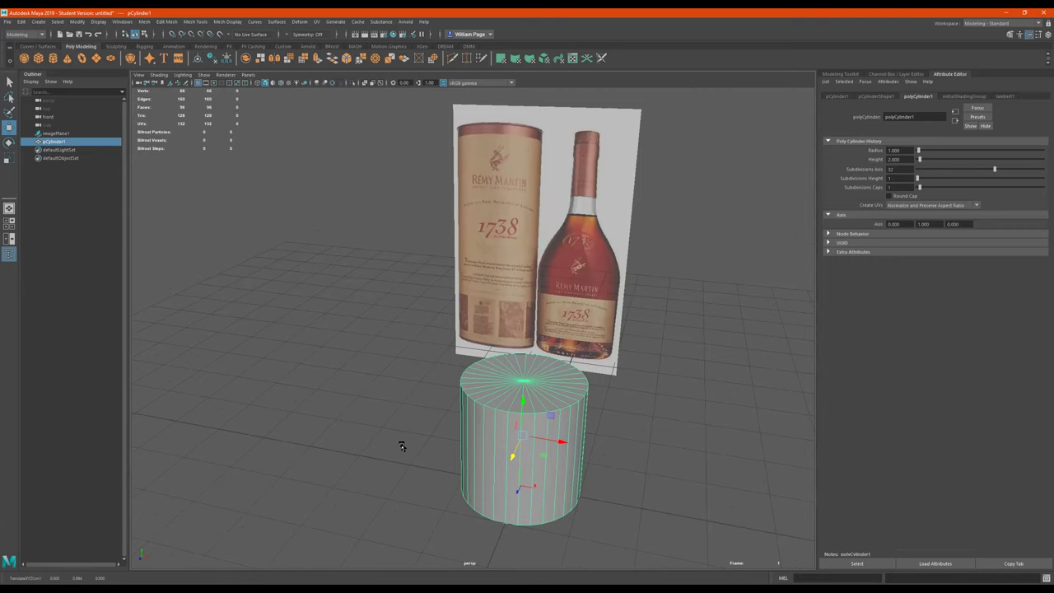
- In the front view, lower the cylinder's top vertices to about one grid unit above the base
key(space)
key(space)
right_drag(474, 311, 432, 306)
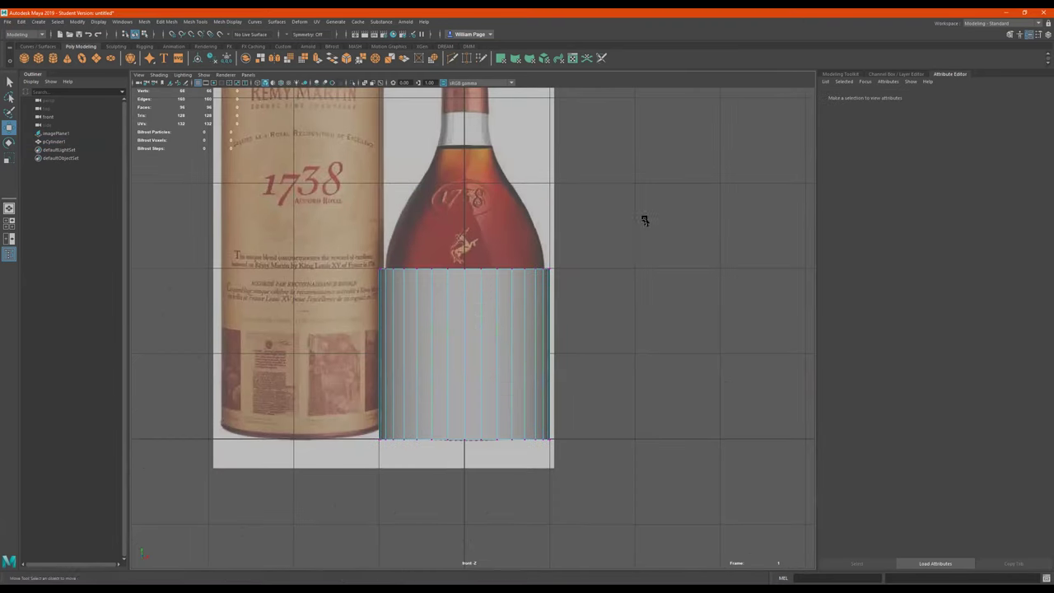
drag(642, 219, 316, 306)
drag(465, 239, 466, 350)
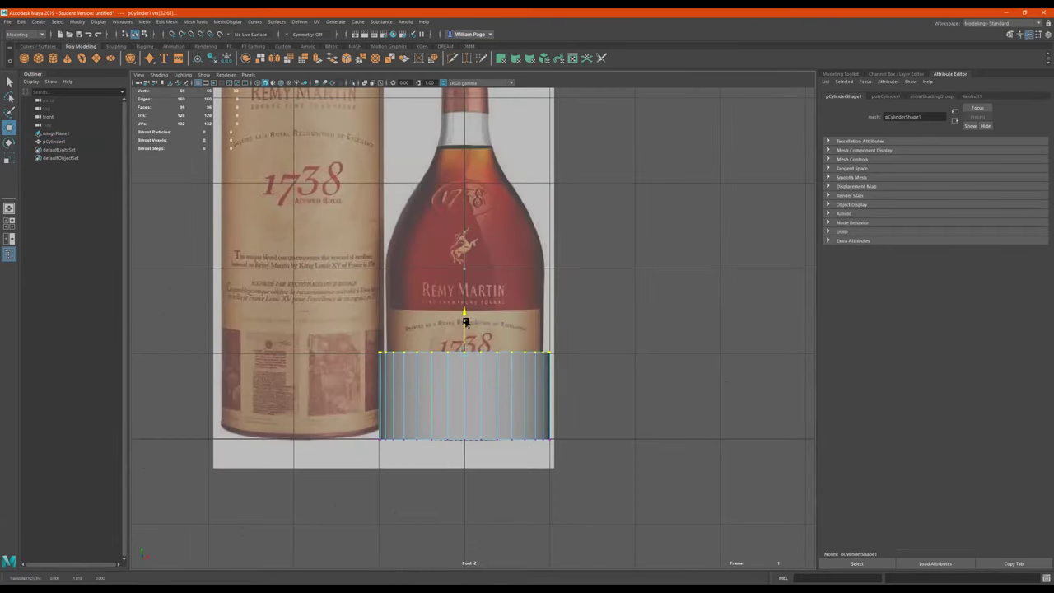
- Scale the cylinder's top vertices inward uniformly to match the bottle's width at the label
scroll(535, 339, up, 5)
alt+middle_drag(564, 341, 557, 299)
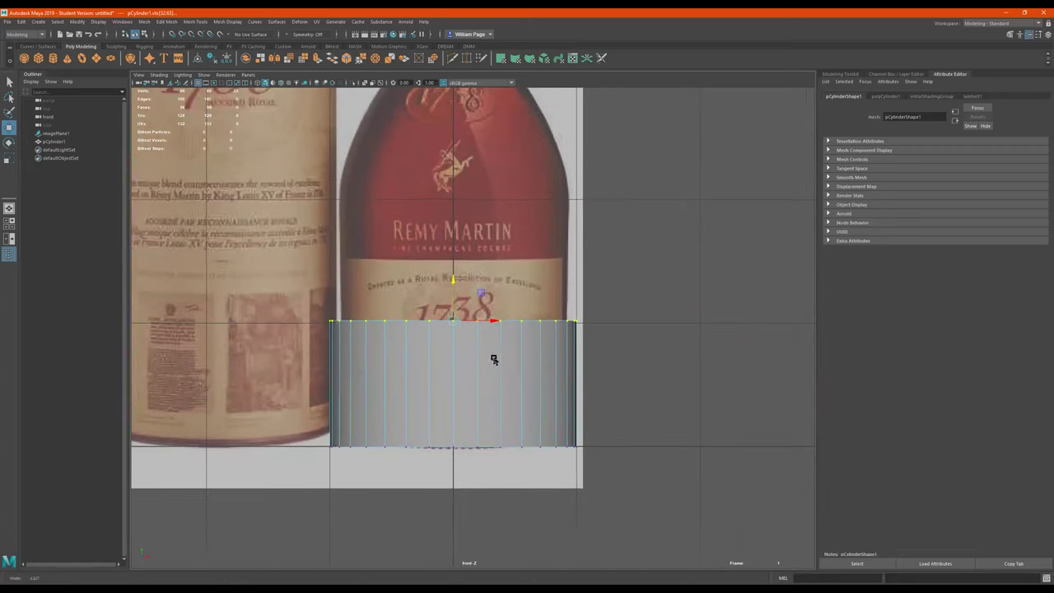
scroll(495, 349, up, 4)
key(r)
drag(442, 321, 428, 322)
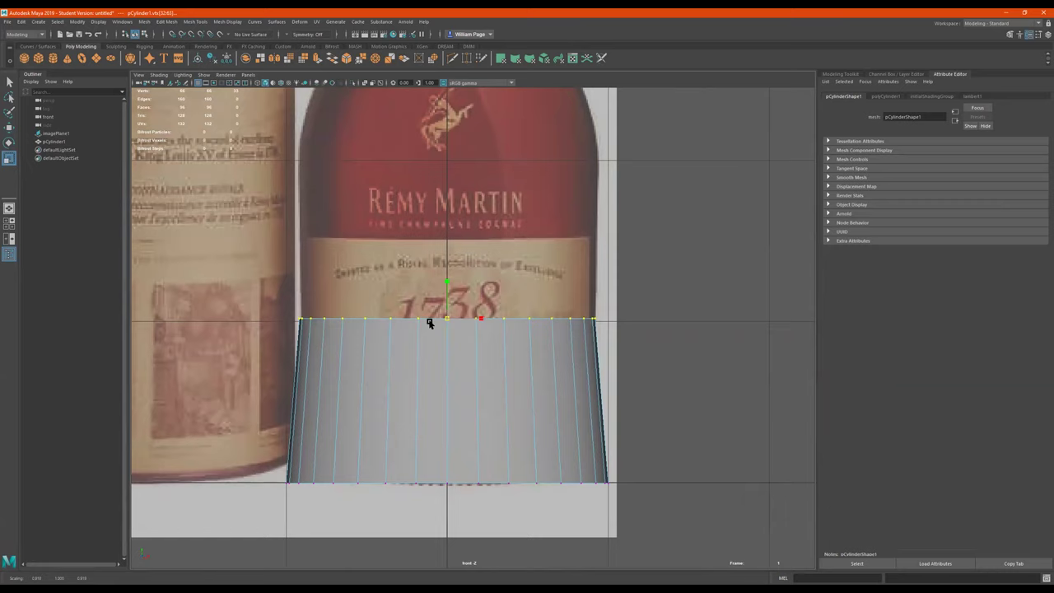
- Show the model in wireframe and select the faces of the cylinder's top cap
right_drag(431, 320, 432, 338)
drag(699, 270, 193, 346)
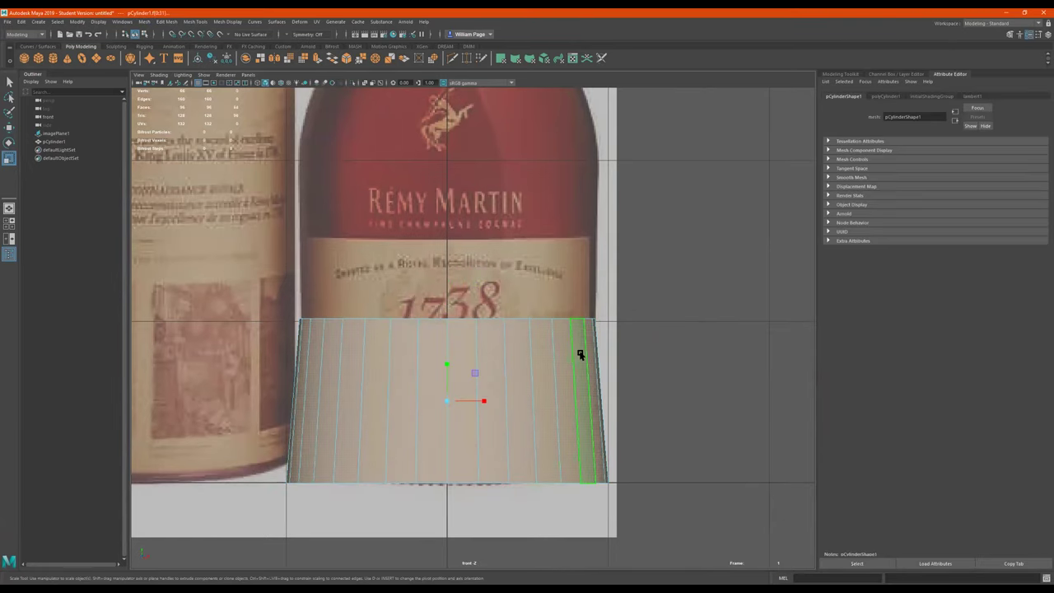
key(4)
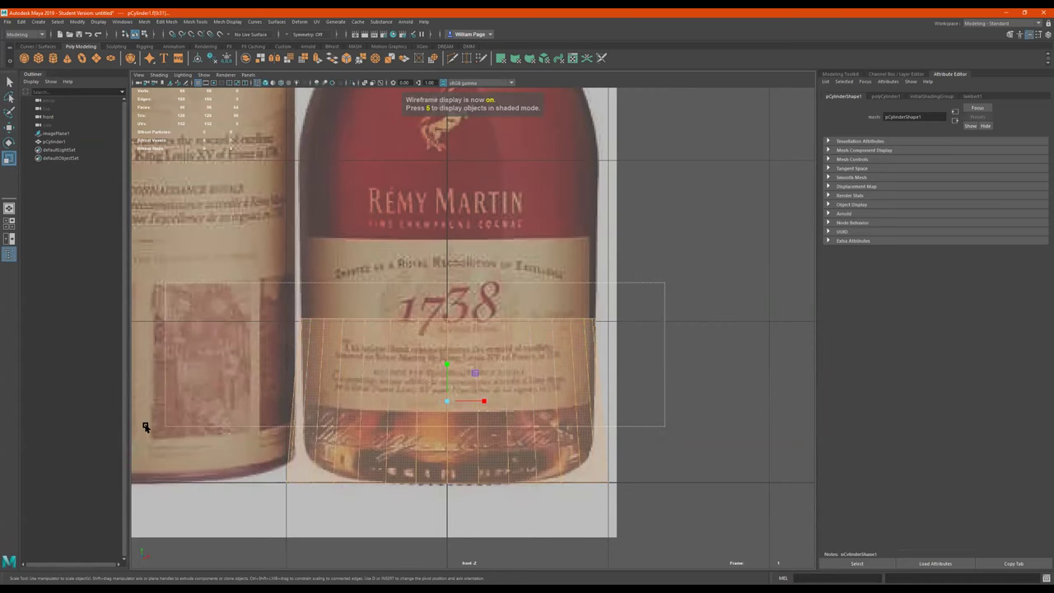
key(F11)
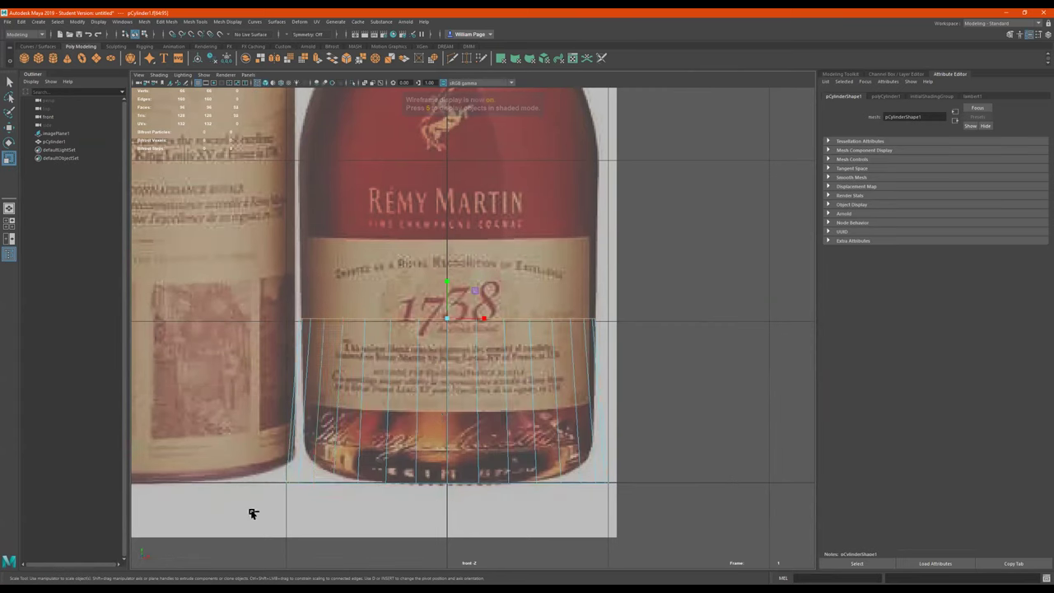
- Extrude the top cap faces upward in successive segments along the bottle's body and shoulder up to the base of the neck
key(w)
key(ctrl+e)
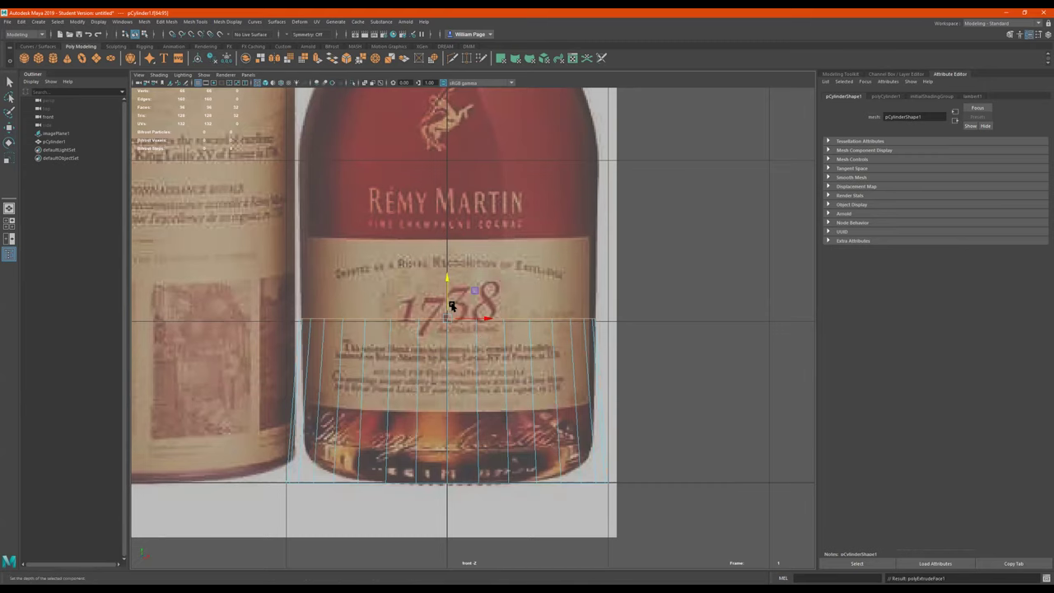
click(435, 210)
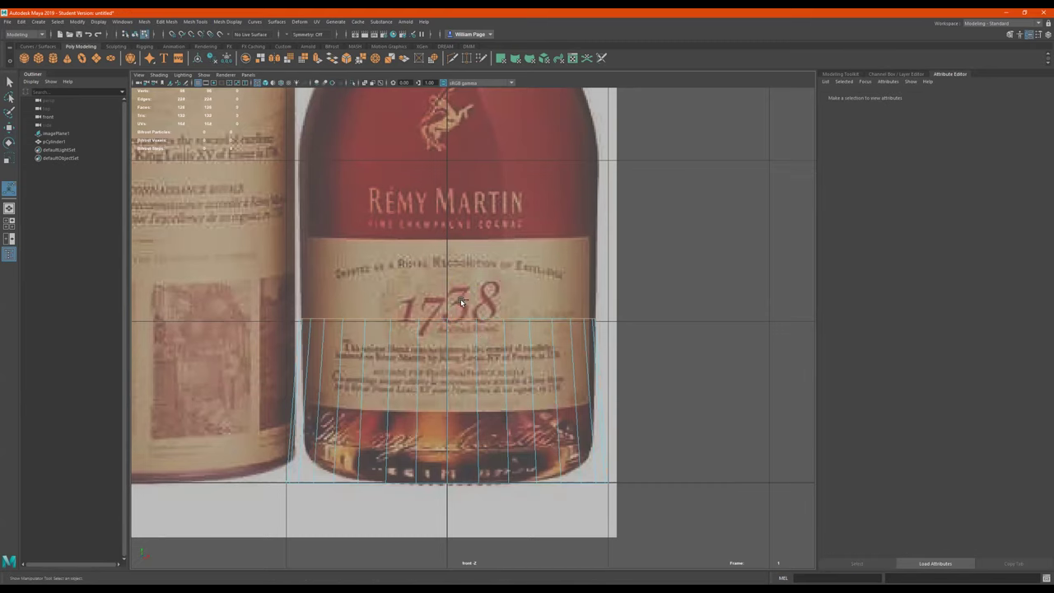
key(ctrl+z)
drag(524, 299, 522, 106)
alt+middle_drag(522, 276, 524, 432)
drag(518, 333, 512, 128)
key(ctrl+e)
key(ctrl+e)
key(ctrl+e)
key(ctrl+e)
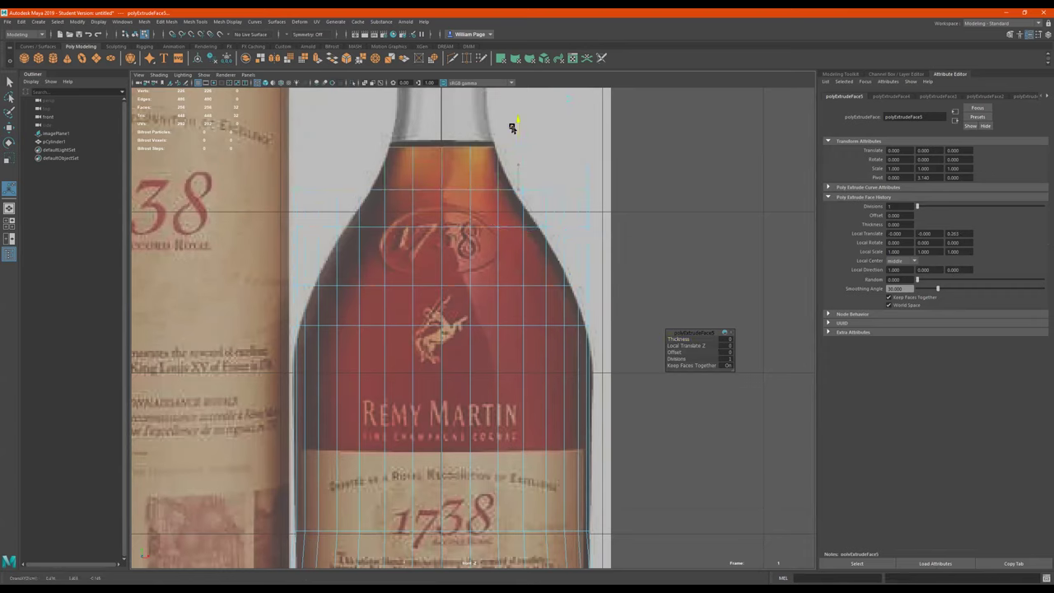
key(ctrl+e)
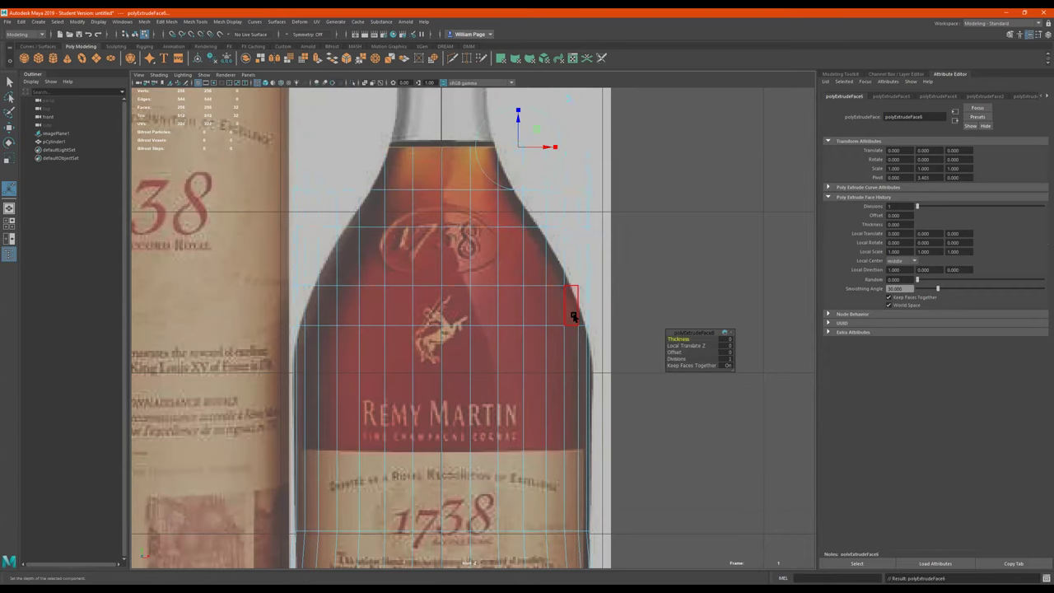
- Lower the reference image plane's alpha gain to about 0.14 so the wireframe stands out against it
scroll(562, 304, down, 6)
click(49, 134)
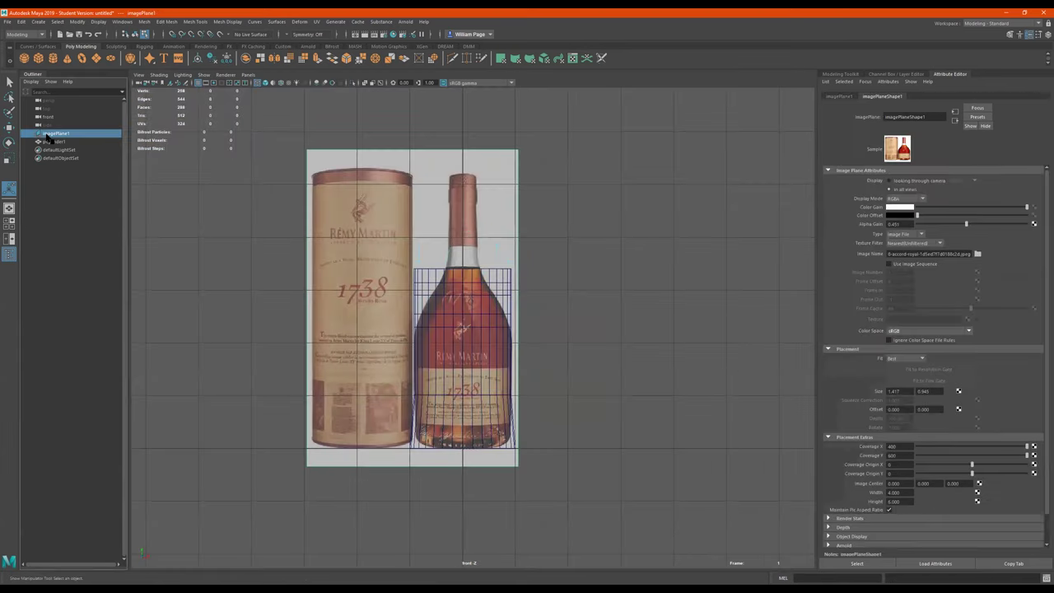
drag(965, 223, 933, 224)
scroll(494, 294, up, 4)
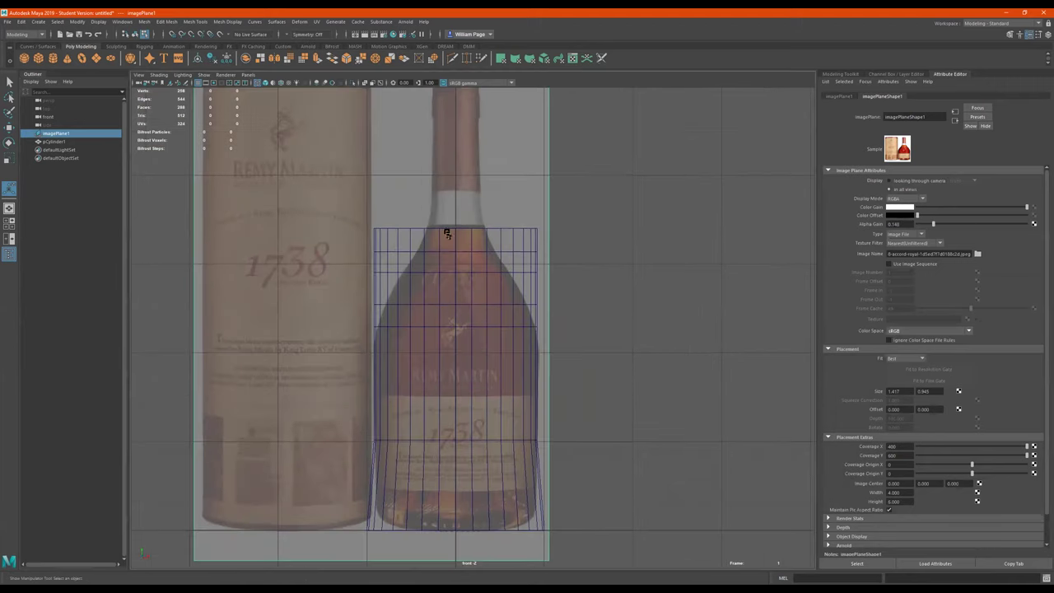
- Scale the edge loop just below the top rim uniformly inward to match the bottle's outline beneath the neck
drag(464, 226, 360, 237)
alt+right_drag(383, 239, 654, 220)
alt+right_drag(488, 216, 490, 264)
alt+middle_drag(490, 264, 499, 334)
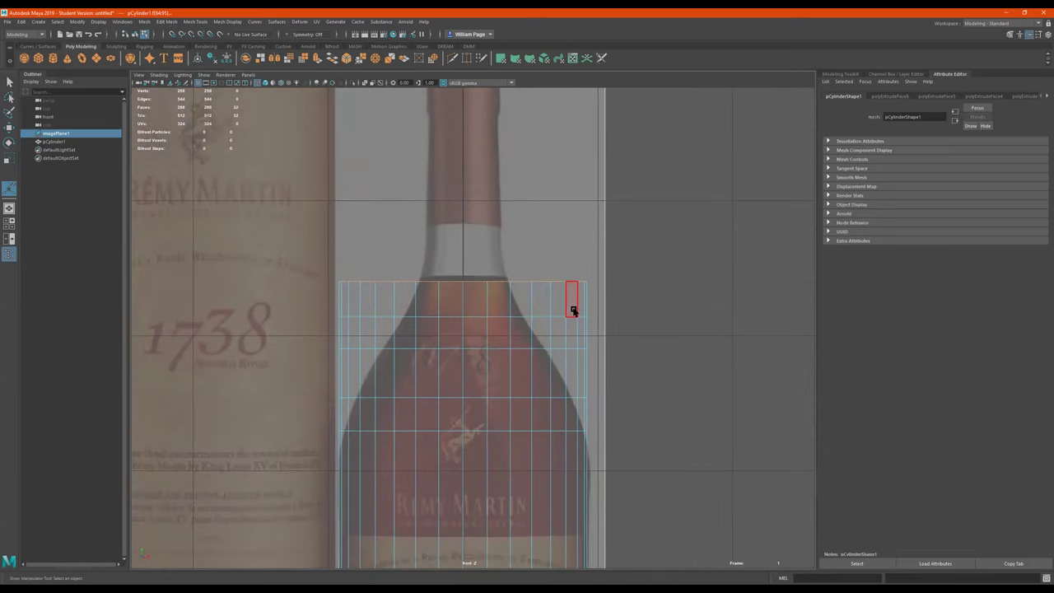
right_click(444, 329)
right_click(441, 315)
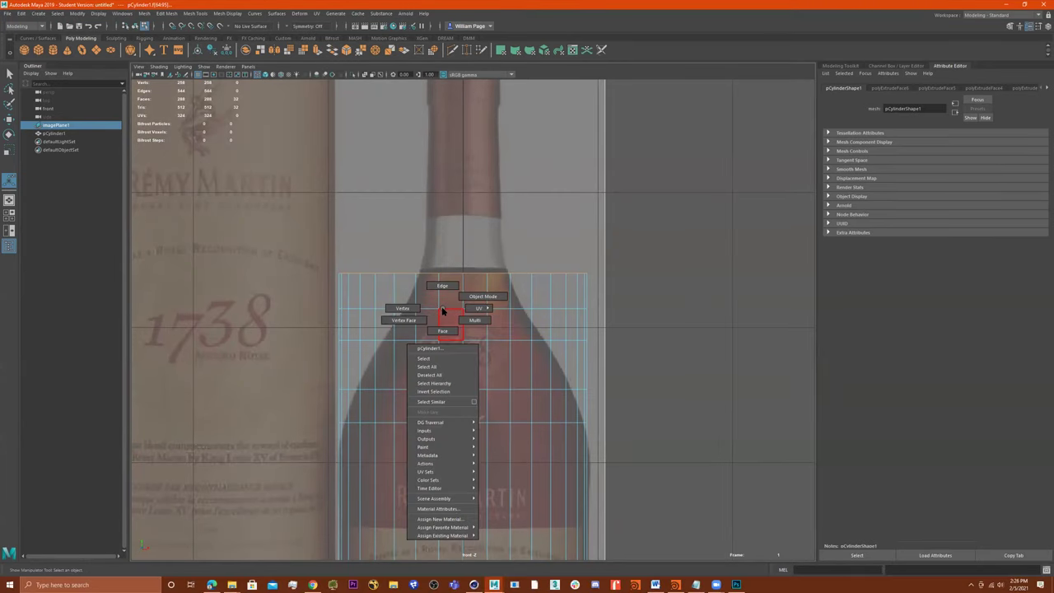
click(456, 238)
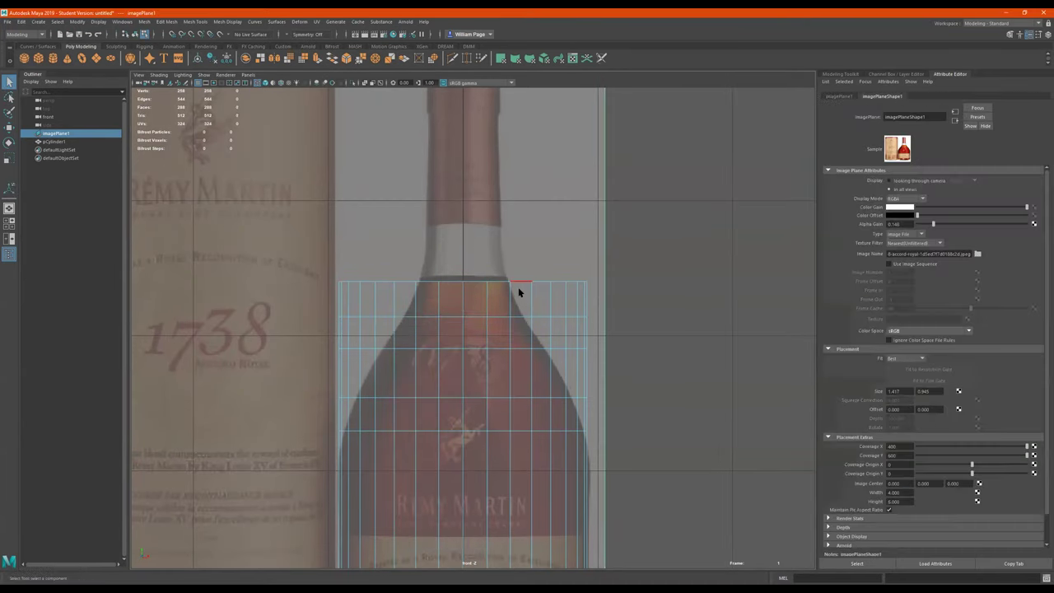
click(481, 320)
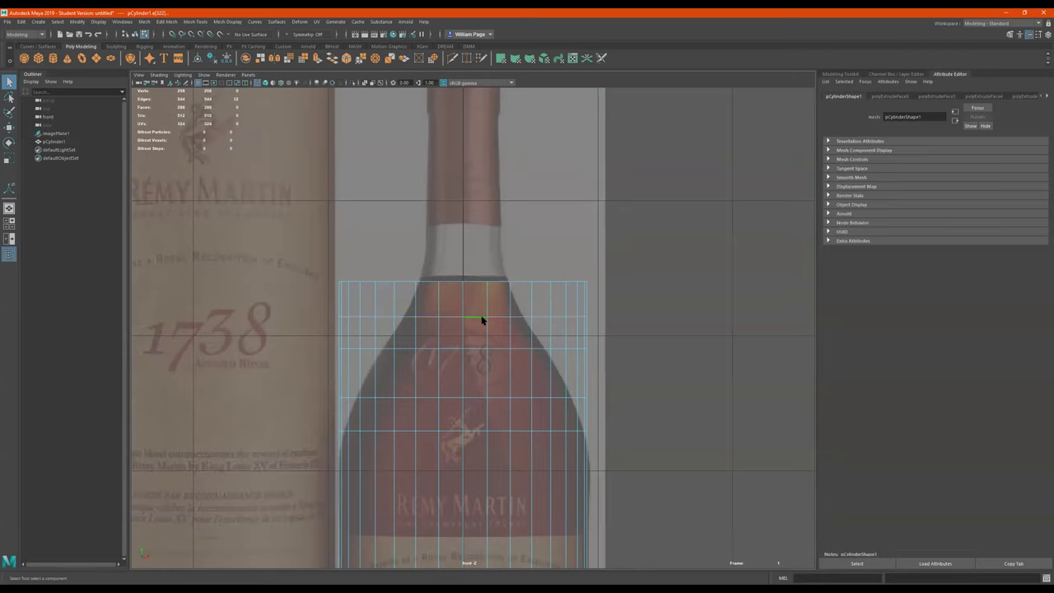
right_drag(483, 311, 494, 280)
key(r)
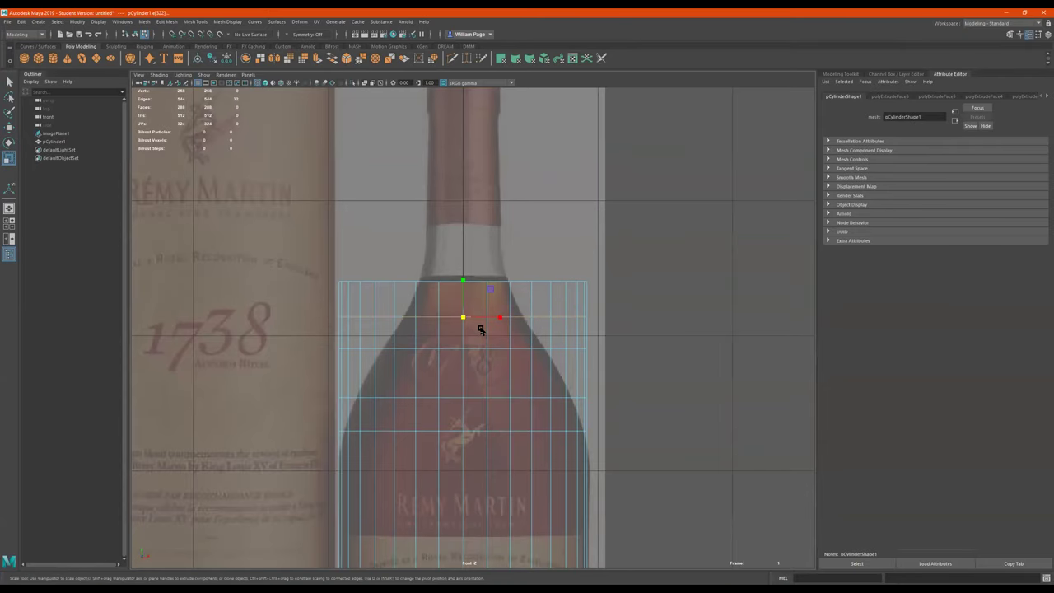
drag(463, 315, 373, 329)
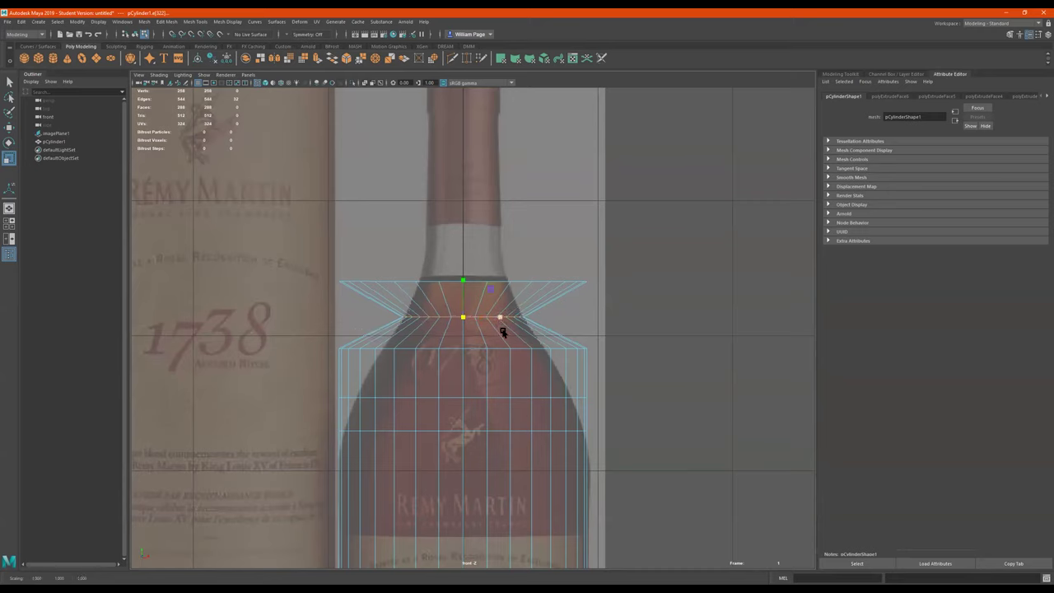
- Scale the next three edge loops down the shoulder inward to follow the curve of the reference bottle
double_click(470, 348)
drag(500, 348, 418, 366)
key(ctrl+z)
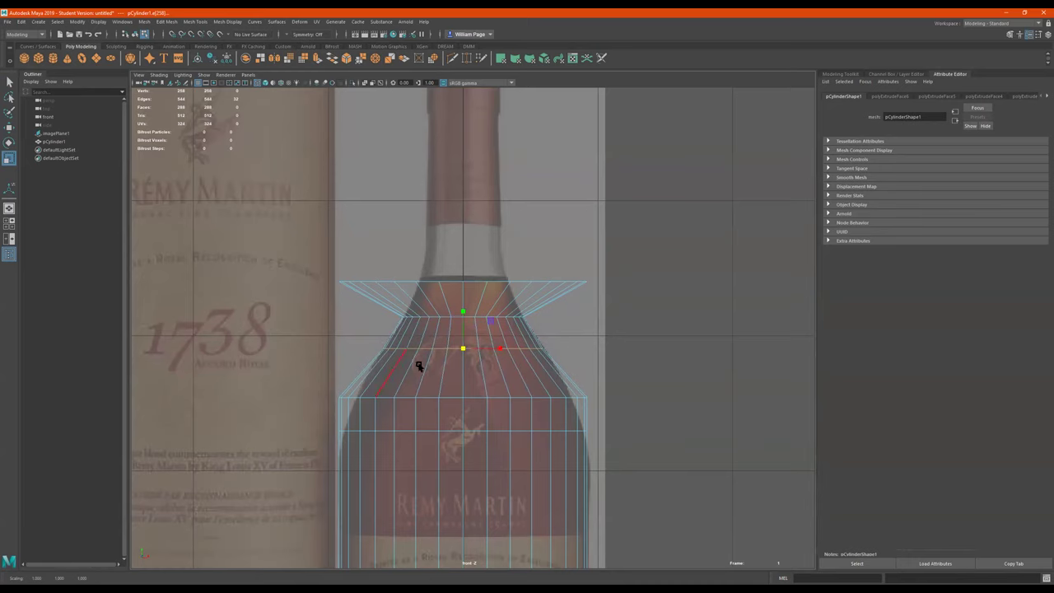
click(453, 398)
drag(461, 400, 462, 433)
click(454, 434)
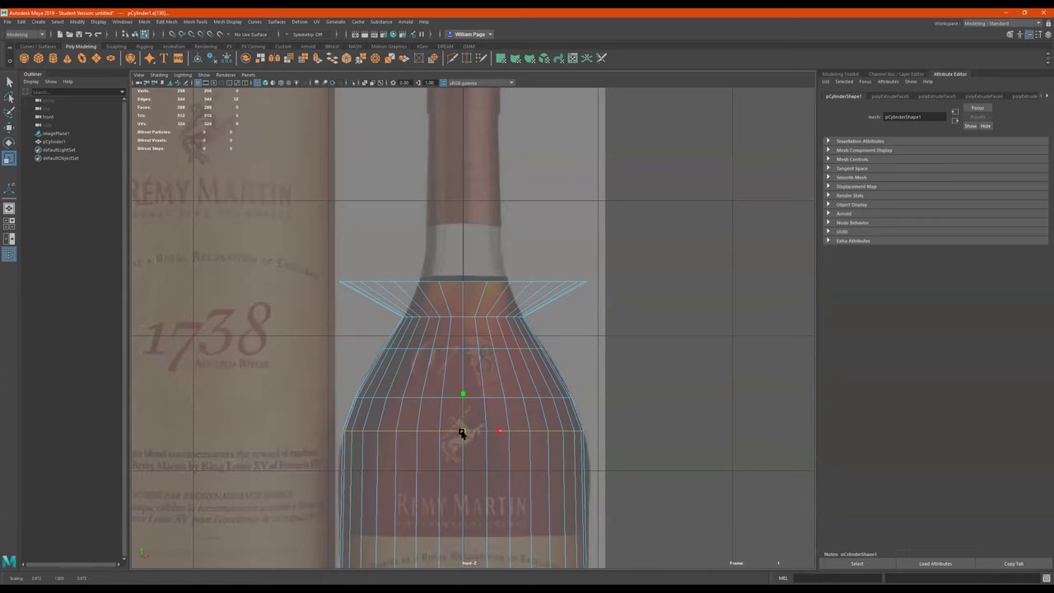
- Scale the bottom edge loop inward to roughly half the bottle's width to form the flat underside
scroll(499, 450, down, 4)
alt+middle_drag(489, 450, 475, 277)
alt+middle_drag(494, 356, 555, 274)
scroll(535, 331, up, 2)
click(428, 385)
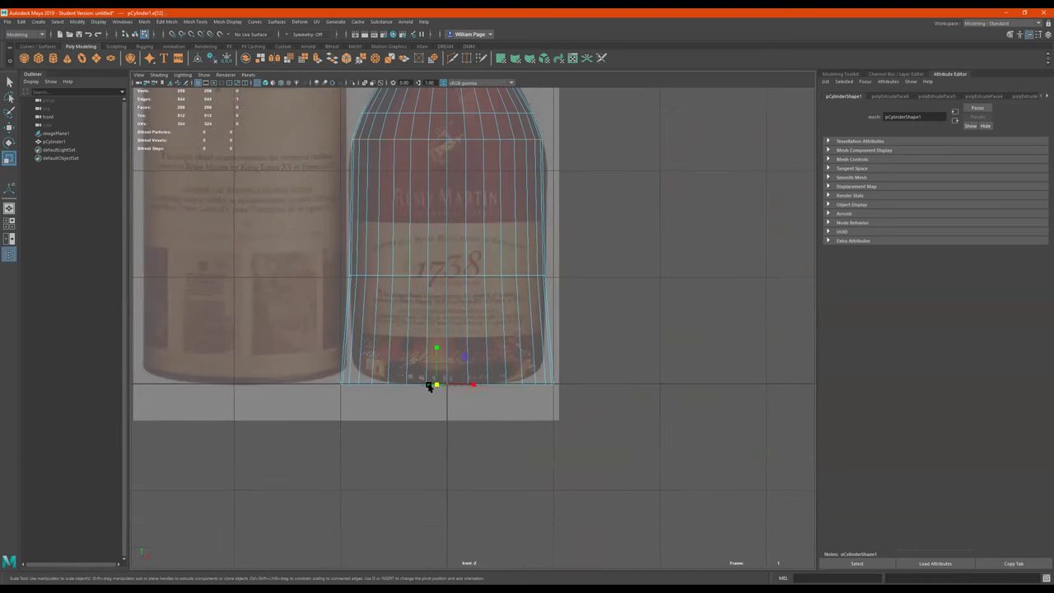
drag(445, 386, 372, 396)
- Insert four edge loops with Multi-Cut between the base and the loop at the label
click(452, 58)
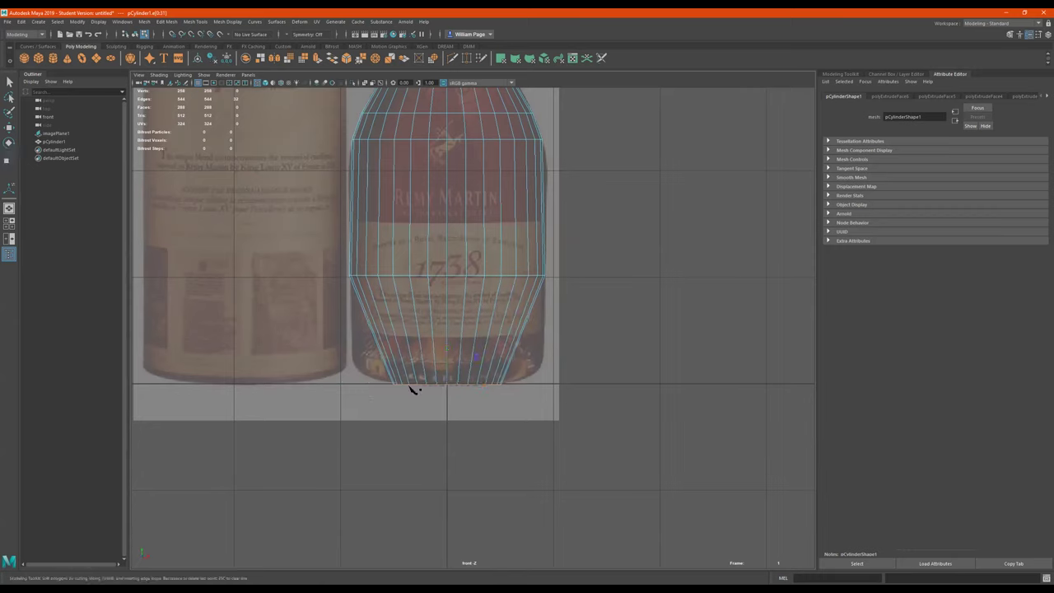
ctrl+click(484, 339)
ctrl+click(509, 298)
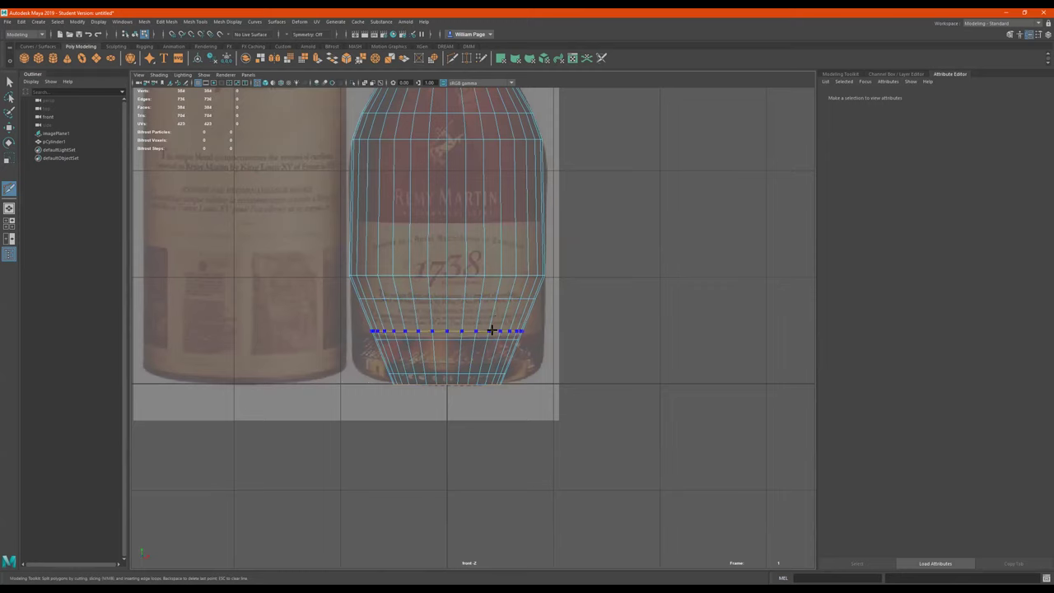
ctrl+click(494, 317)
scroll(748, 301, up, 3)
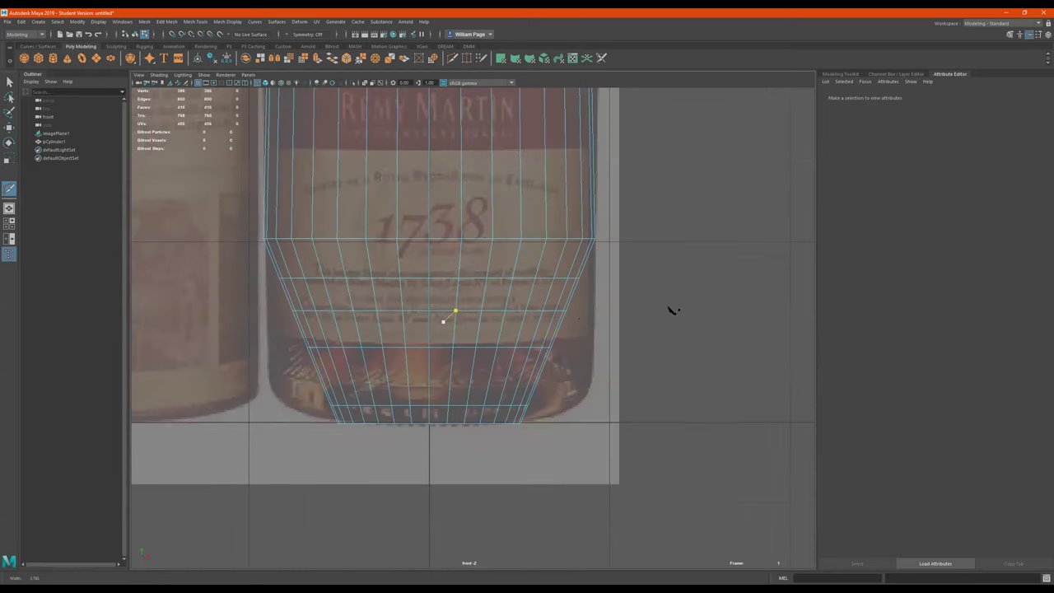
key(q)
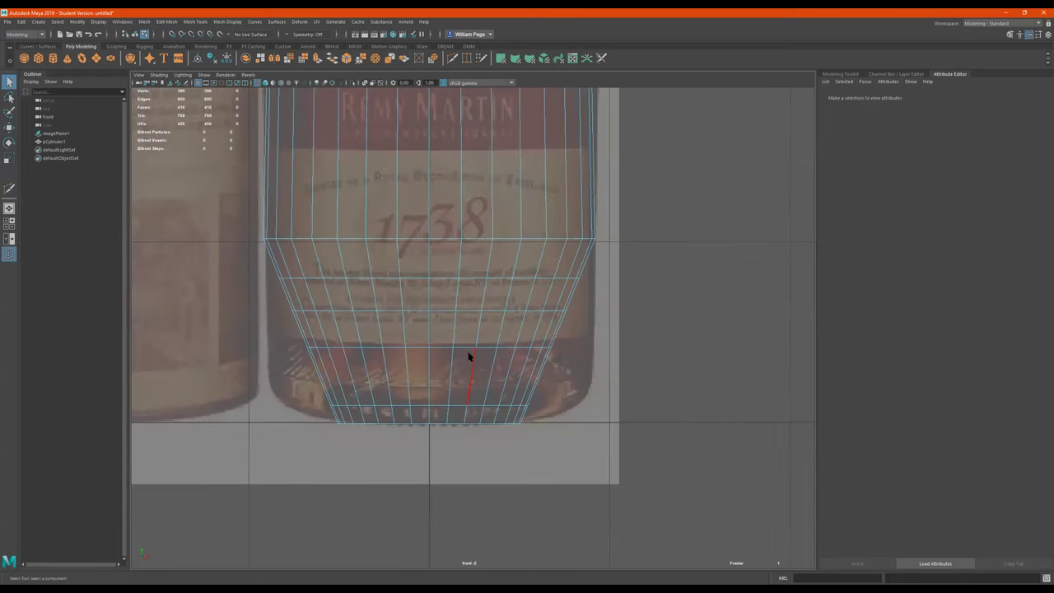
- Scale the four new lower edge loops outward one by one to match the reference bottle's side outline
double_click(453, 408)
key(r)
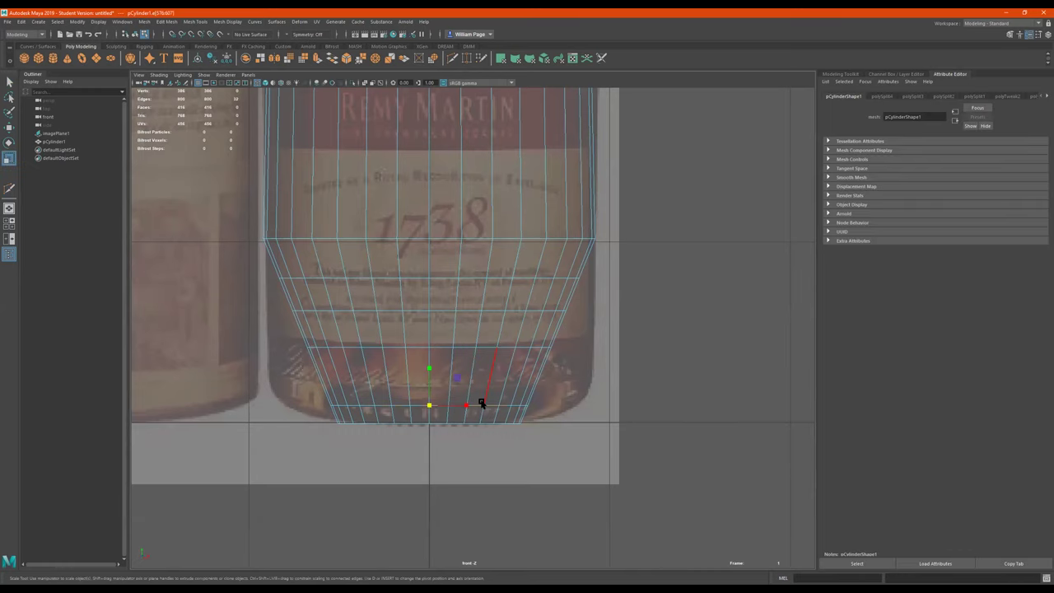
drag(431, 405, 505, 405)
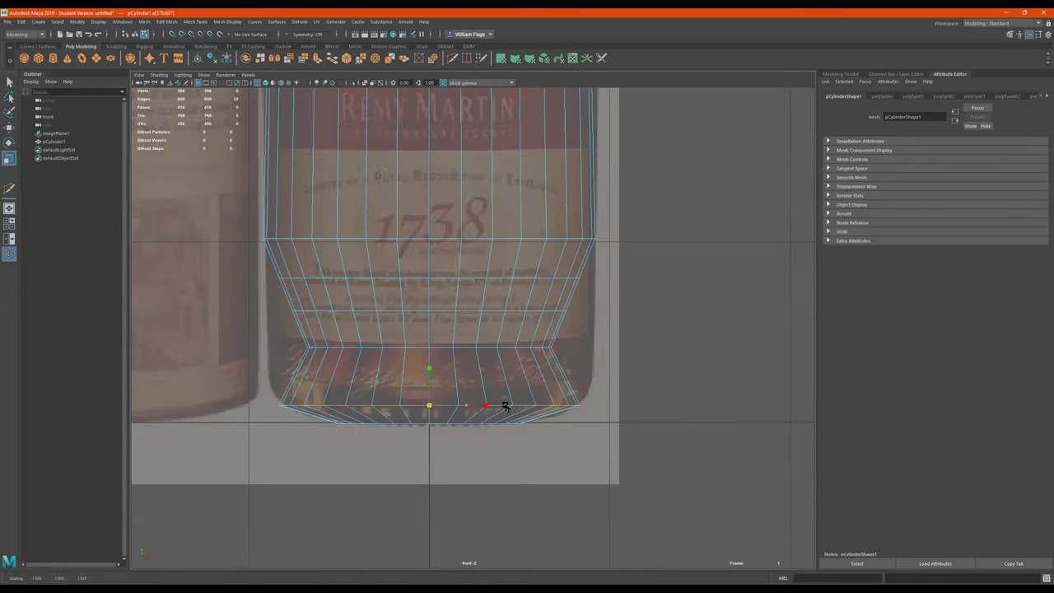
double_click(468, 347)
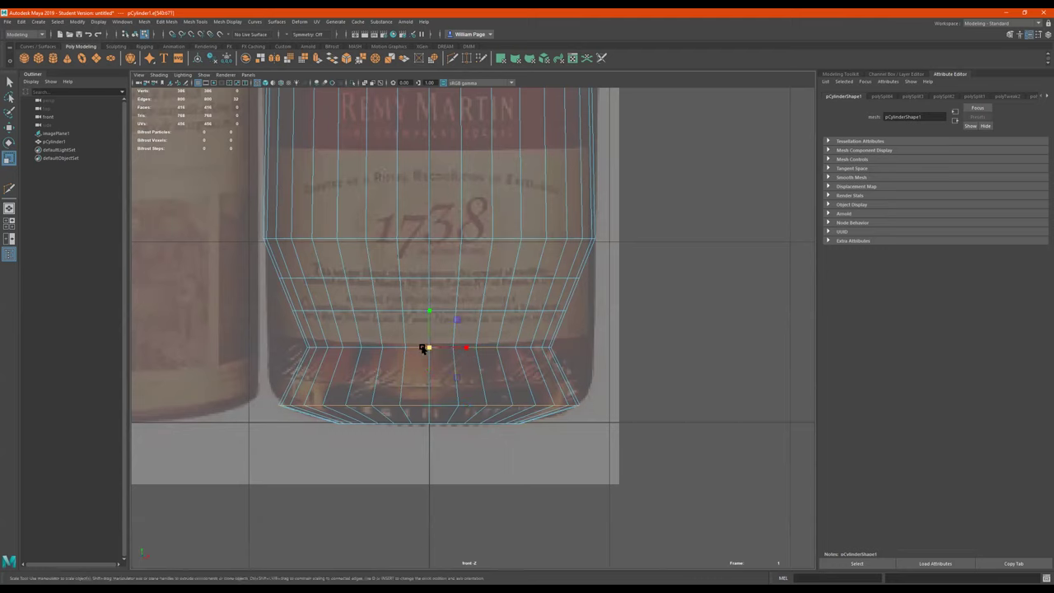
drag(428, 347, 485, 348)
click(483, 312)
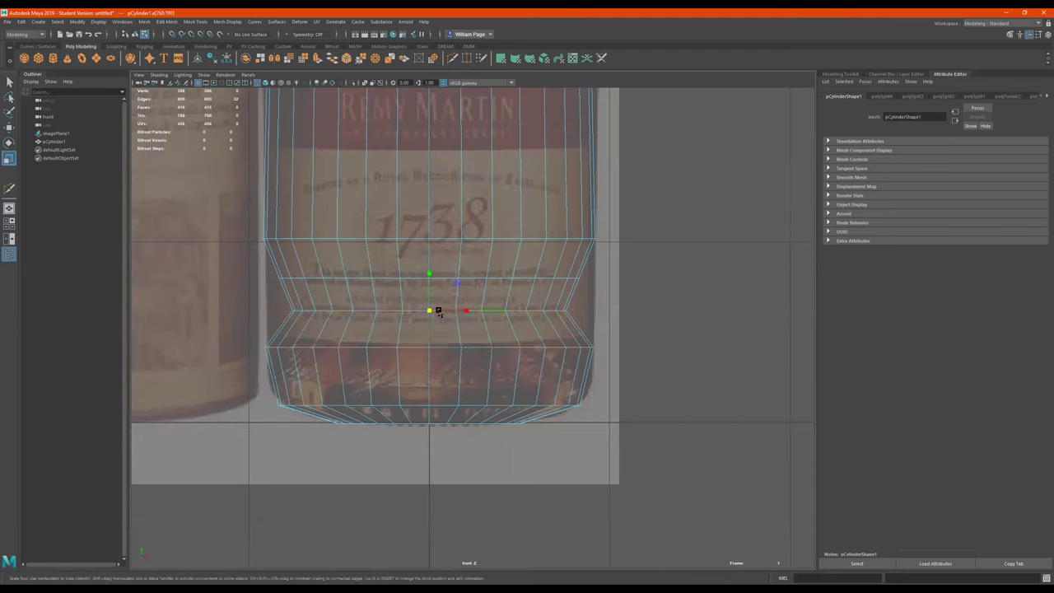
drag(426, 311, 466, 318)
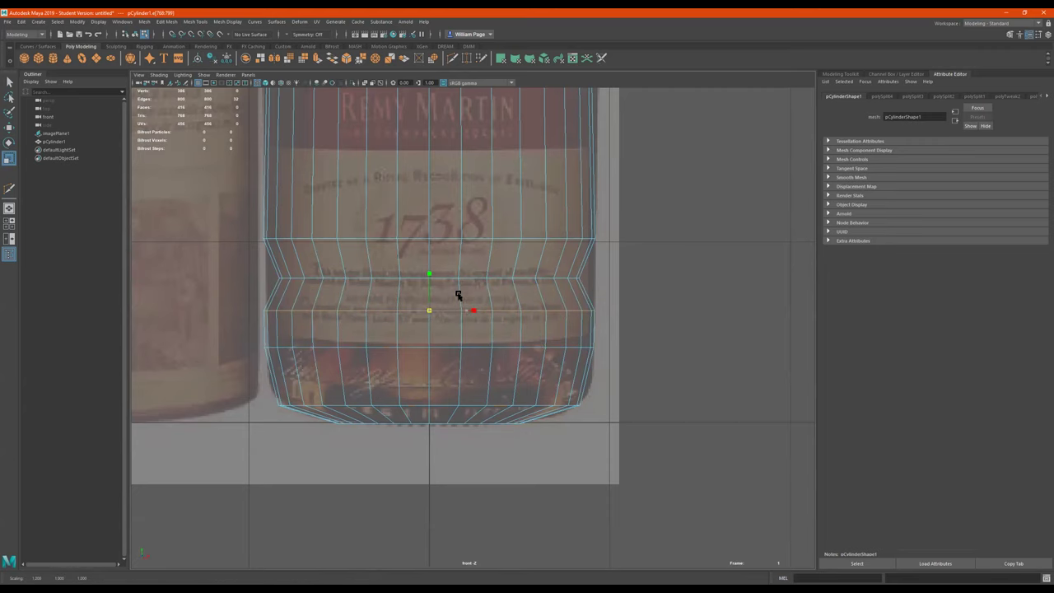
drag(426, 283, 450, 283)
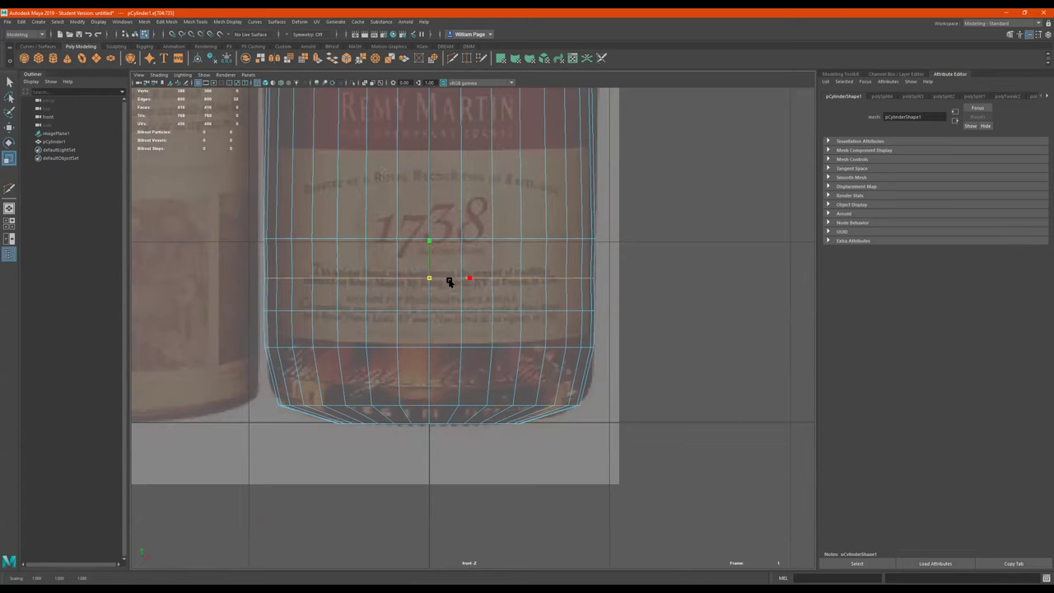
- Insert three more edge loops near the base, two above and one below the lowest inner loop
key(g)
ctrl+click(550, 366)
ctrl+click(550, 383)
ctrl+click(547, 414)
key(q)
- Scale the edge loops near the base and raise the lower corner loop slightly to round the bottle's bottom edge
key(t)
key(r)
drag(429, 368, 438, 388)
double_click(445, 382)
double_click(443, 404)
key(e)
key(w)
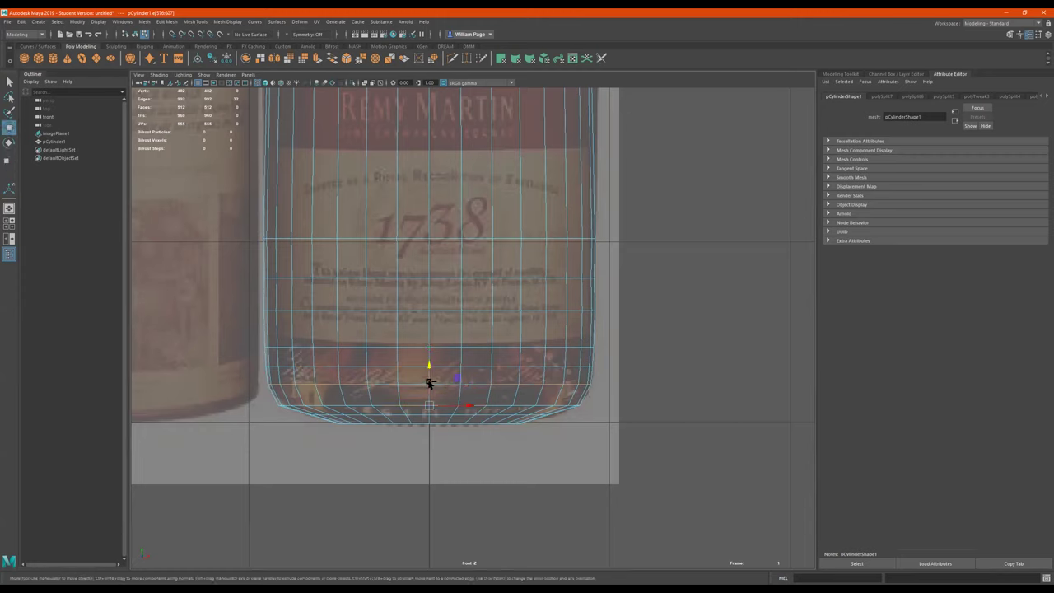
key(r)
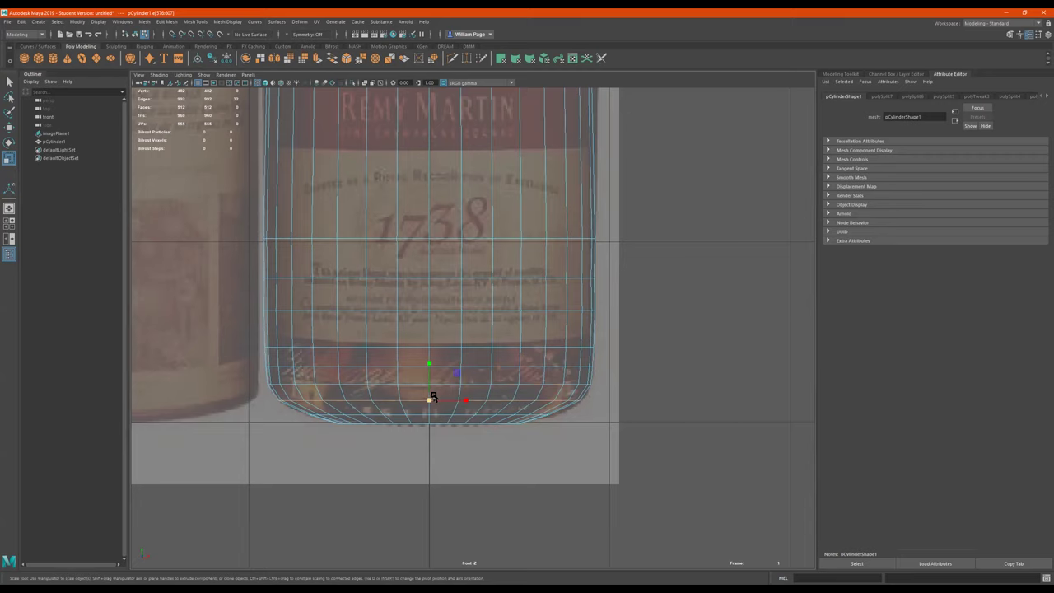
drag(429, 400, 440, 417)
double_click(440, 416)
- Try to scale the top rim's edge loop inward to the neck's width, and undo it
alt+right_drag(493, 293, 390, 253)
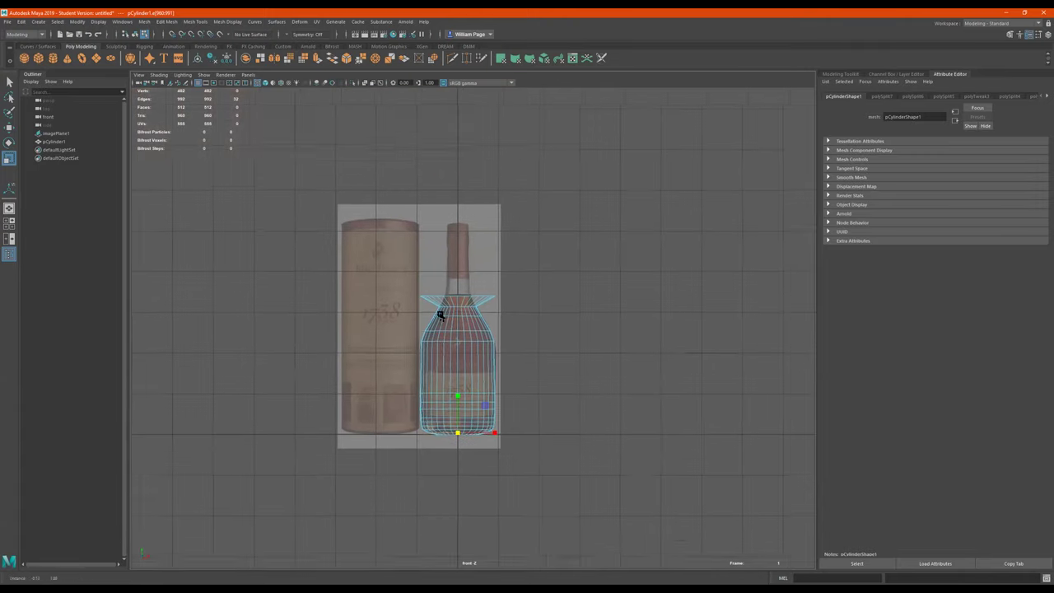
scroll(442, 273, up, 5)
double_click(414, 235)
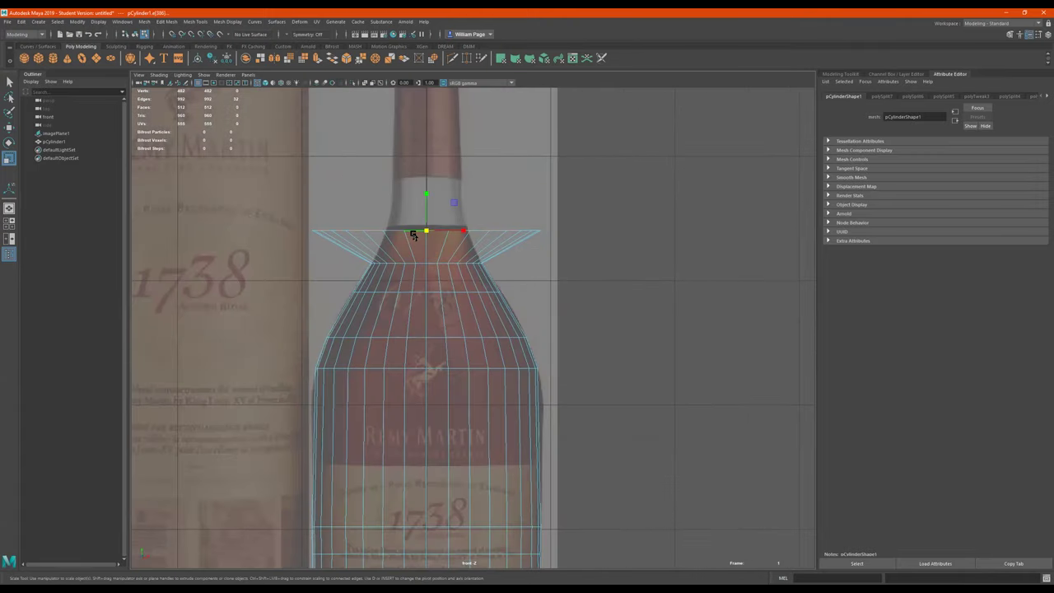
drag(425, 231, 324, 233)
key(ctrl+z)
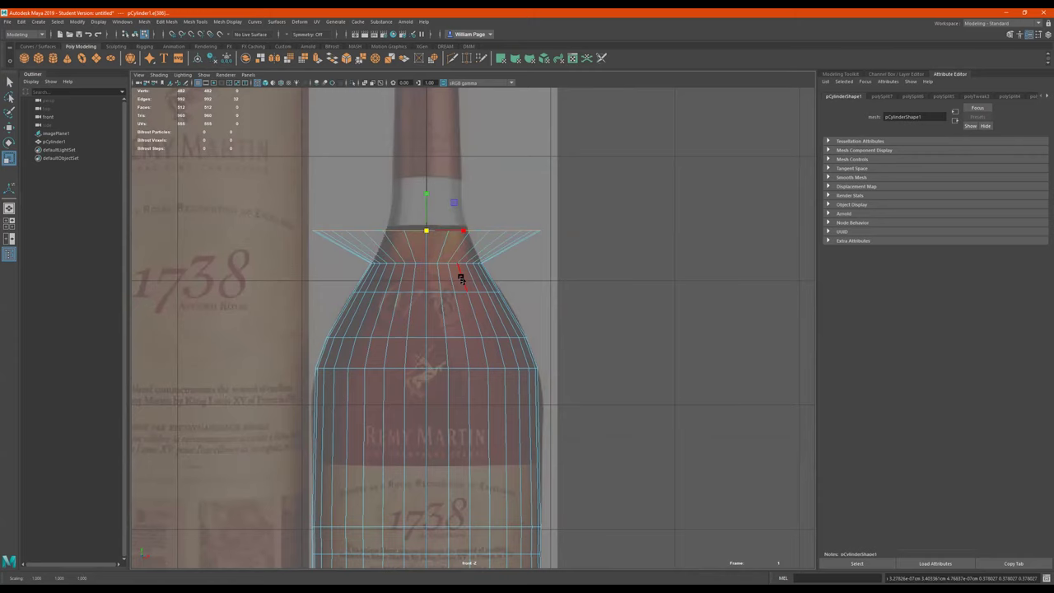
- Shrink the selected edge loop at the top rim and lower it slightly beneath the rim
key(space)
key(space)
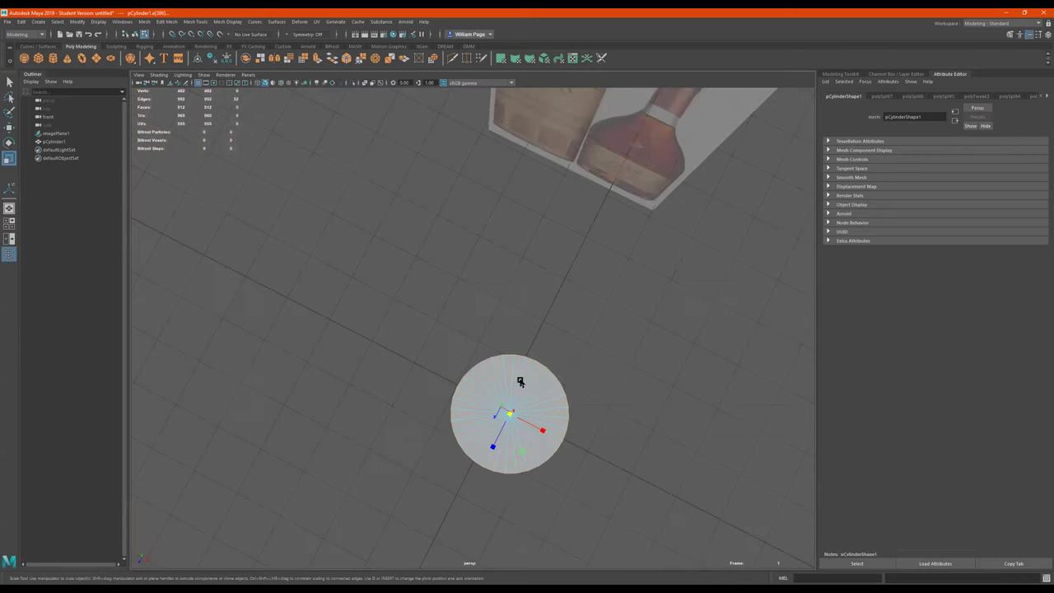
alt+right_drag(505, 372, 623, 351)
mouse_move(623, 350)
alt+mouse_down()
mouse_move(623, 325)
mouse_move(569, 320)
alt+mouse_up()
scroll(560, 281, up, 3)
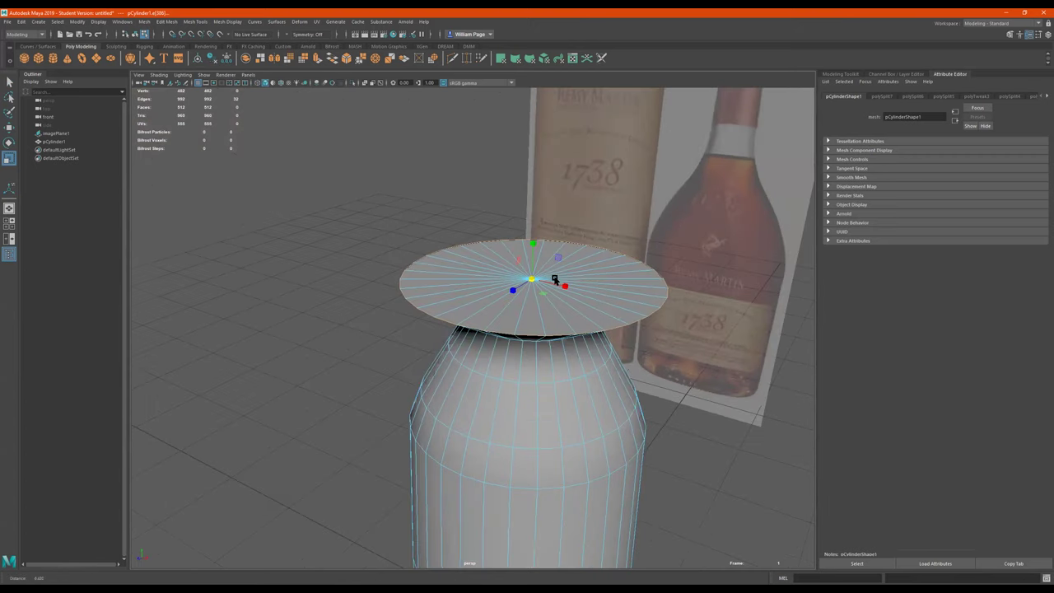
drag(531, 279, 507, 281)
key(w)
mouse_move(533, 242)
mouse_down()
mouse_move(534, 226)
mouse_move(536, 260)
mouse_up()
key(r)
drag(527, 223, 491, 225)
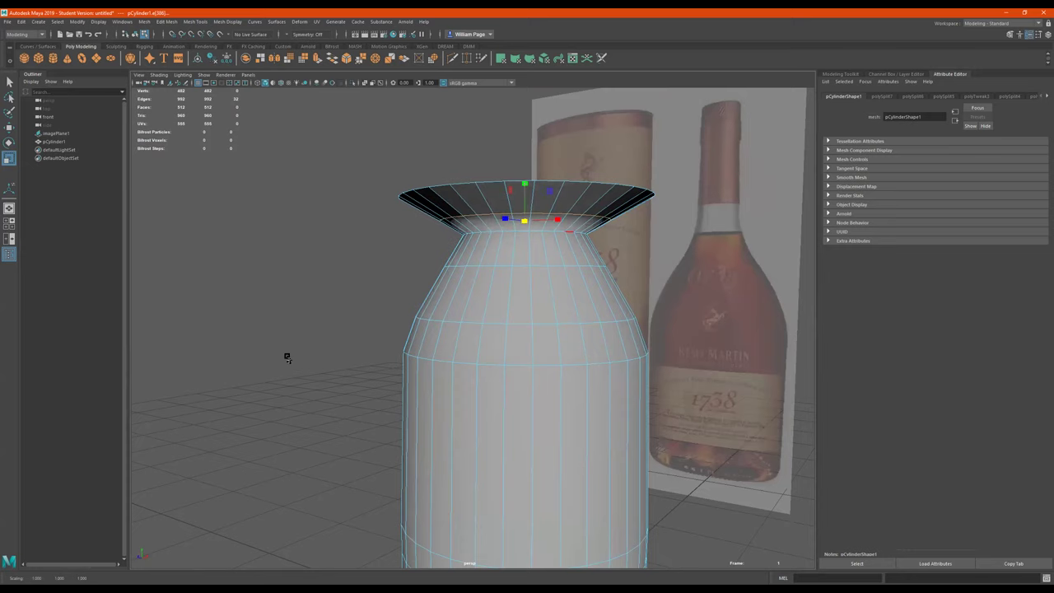
- Scale the lowered edge loop and the wide top rim loop inward to match the reference bottle's outline at the neck base
key(space)
key(space)
drag(395, 193, 331, 200)
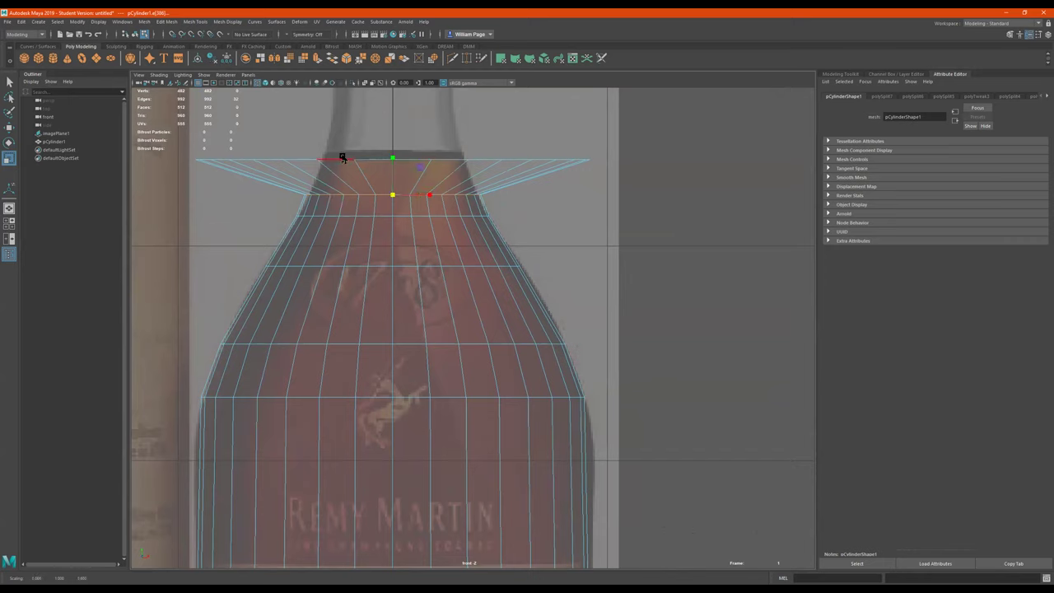
double_click(369, 160)
drag(392, 160, 213, 175)
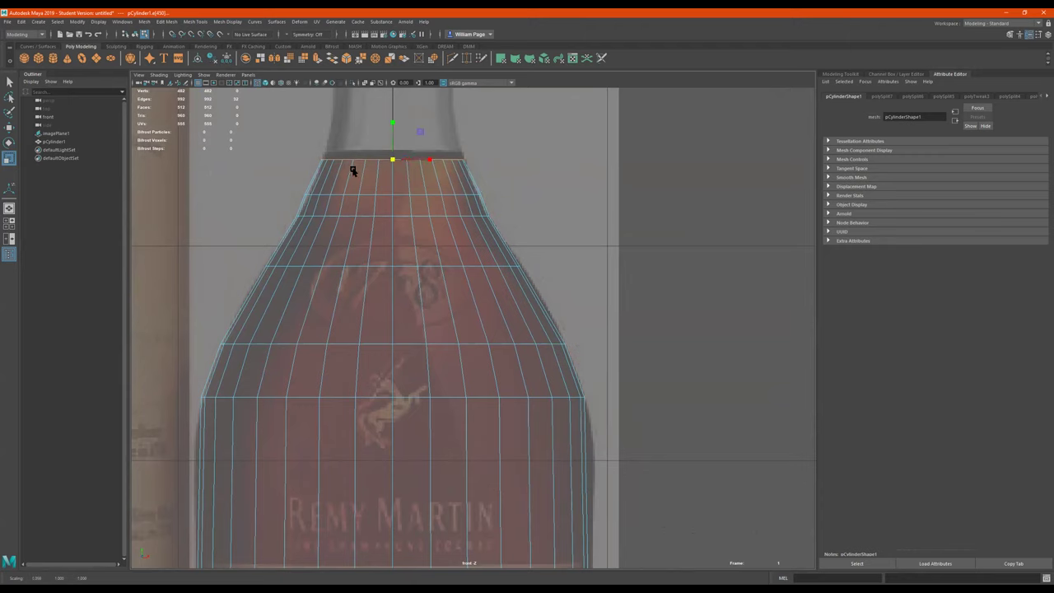
alt+middle_drag(377, 171, 404, 266)
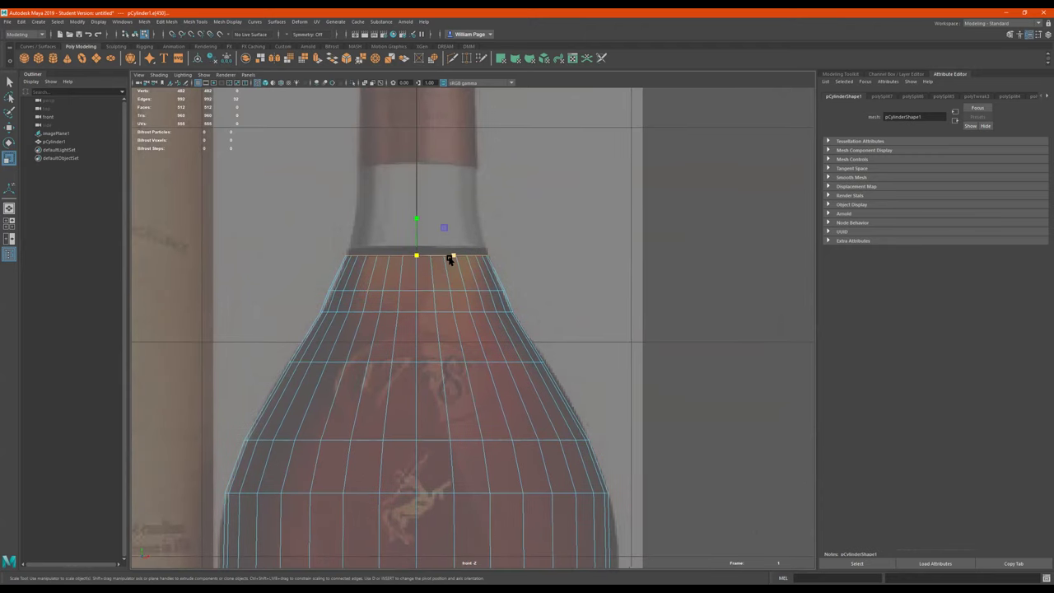
- Select only the cap faces closing the top of the bottle mesh, leaving out the side faces
key(space)
key(space)
alt+drag(634, 247, 638, 233)
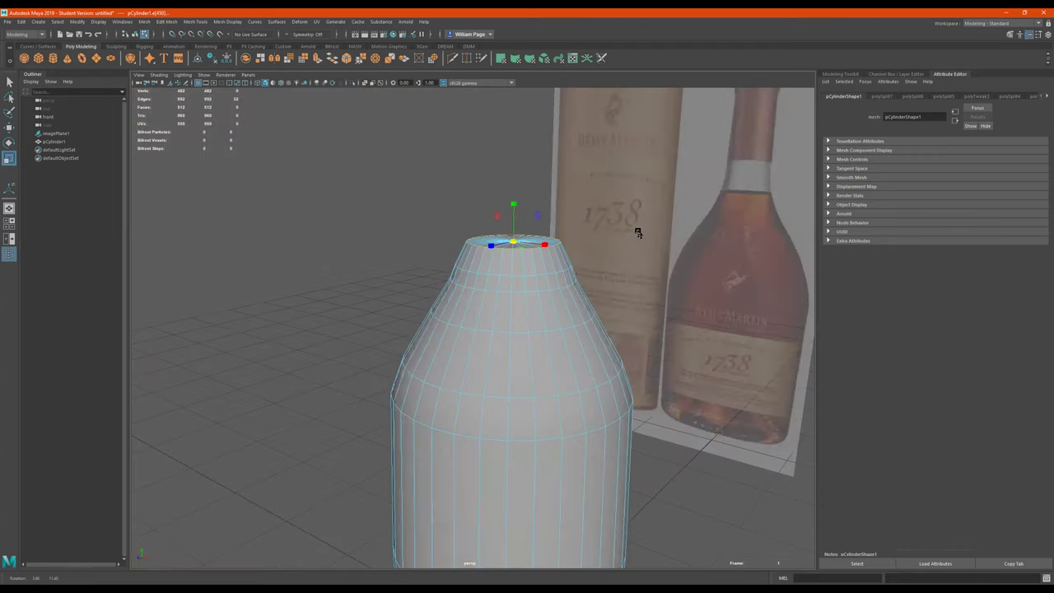
right_drag(494, 251, 489, 277)
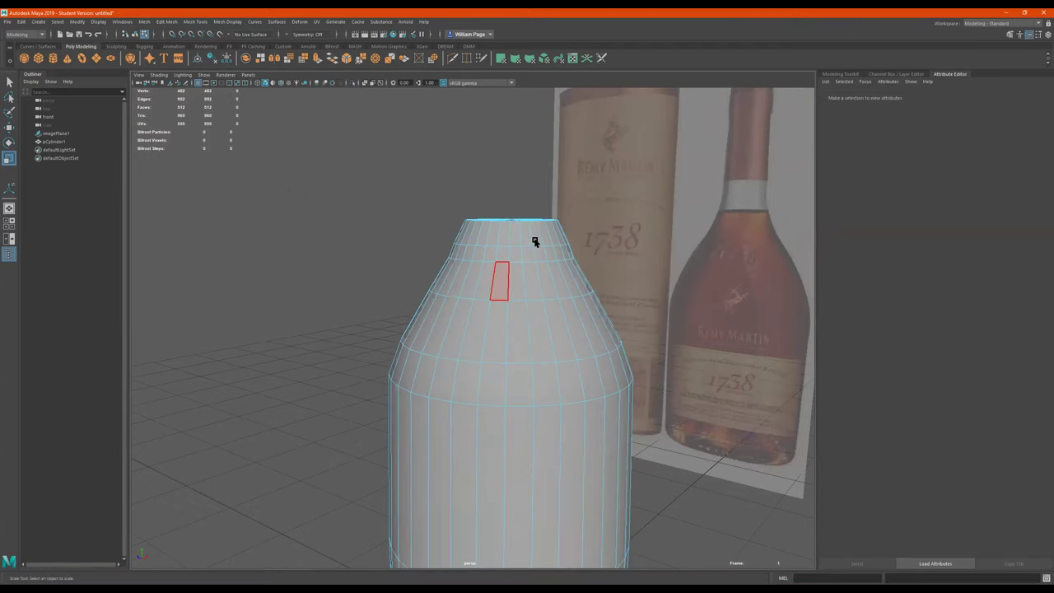
drag(601, 154, 404, 200)
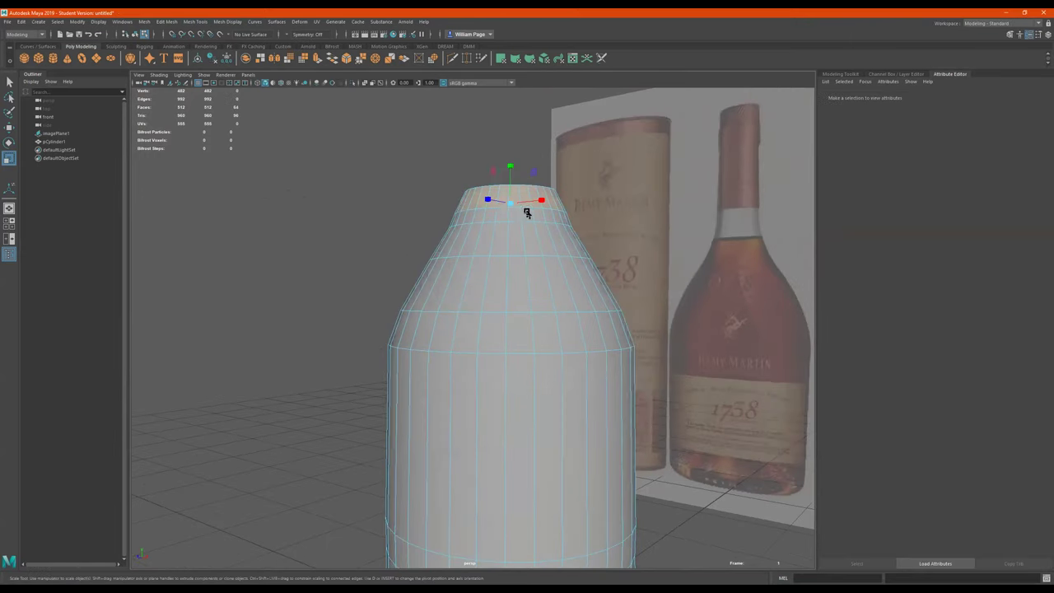
alt+drag(501, 205, 479, 246)
alt+drag(414, 306, 536, 293)
alt+drag(524, 208, 214, 307)
key(4)
alt+drag(503, 237, 503, 245)
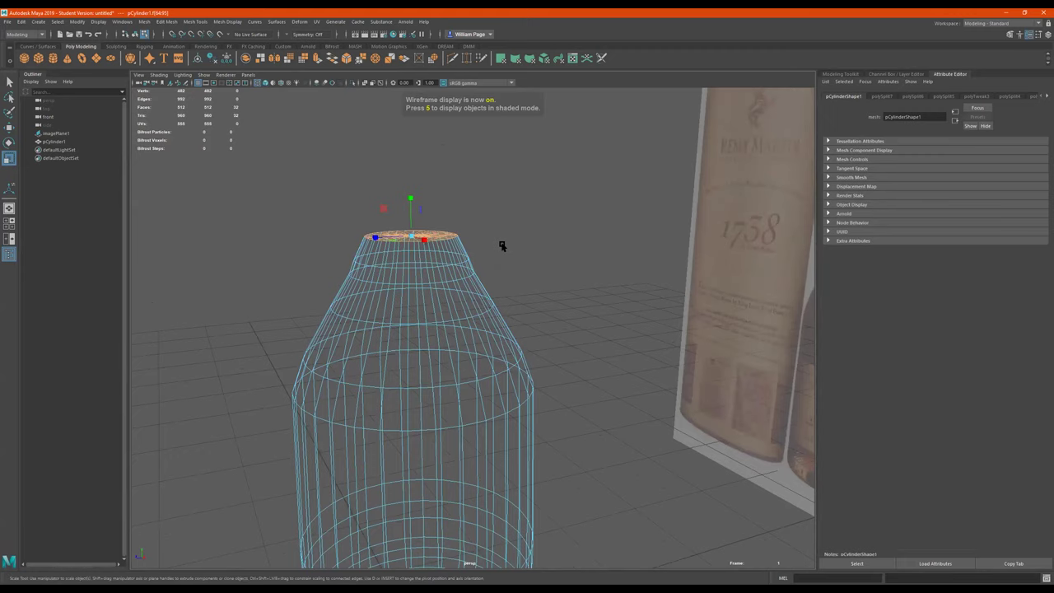
key(5)
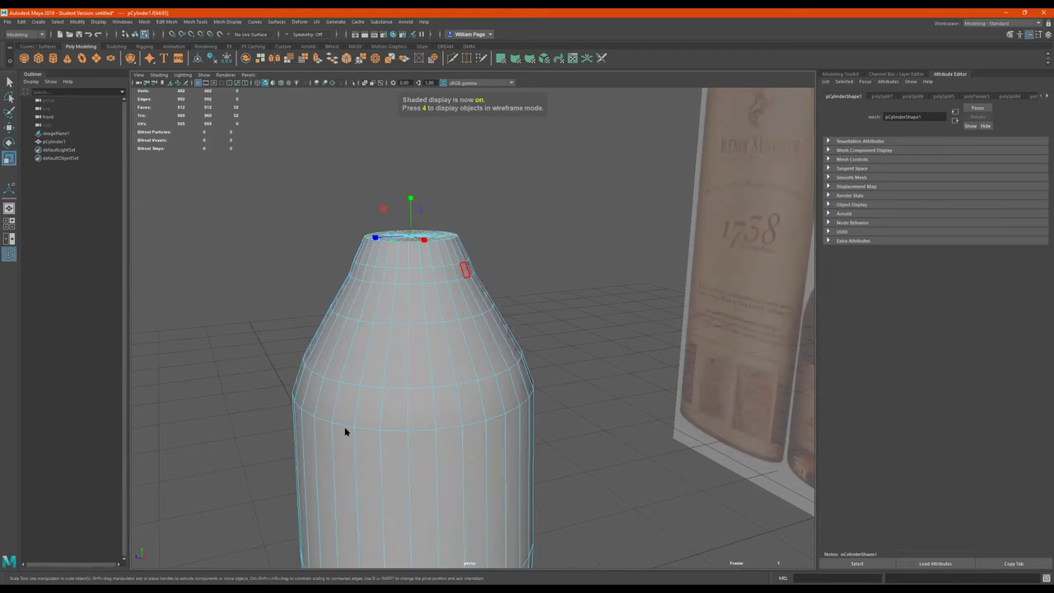
- Extrude the selected cap faces upward in three segments, the first about 1.26 units, reaching the top of the reference bottle's neck
key(space)
key(space)
key(w)
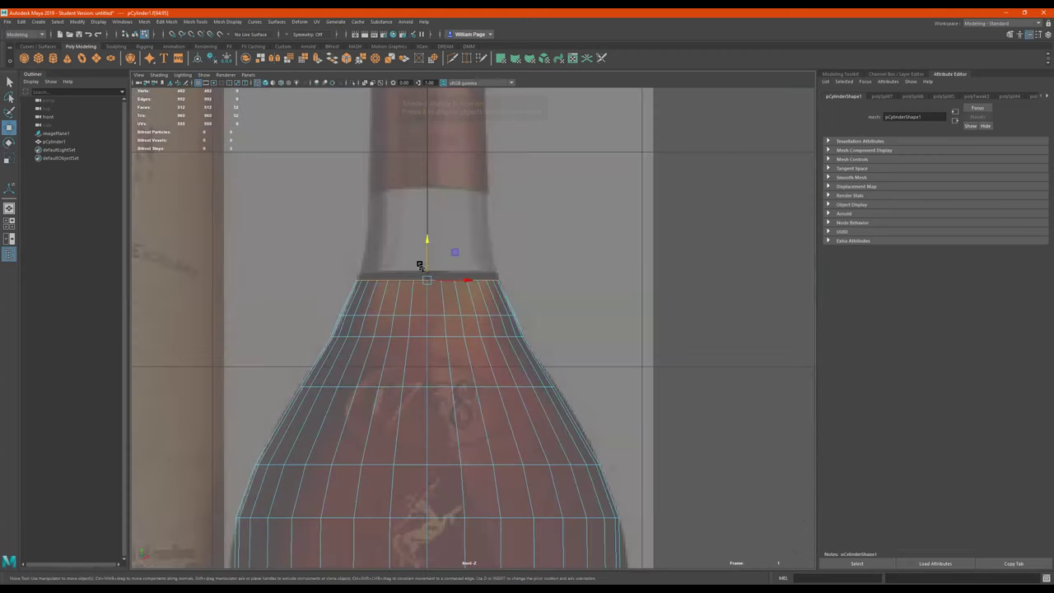
key(ctrl+e)
drag(466, 252, 451, 159)
alt+middle_drag(452, 160, 450, 292)
drag(454, 284, 447, 170)
alt+middle_drag(447, 169, 457, 282)
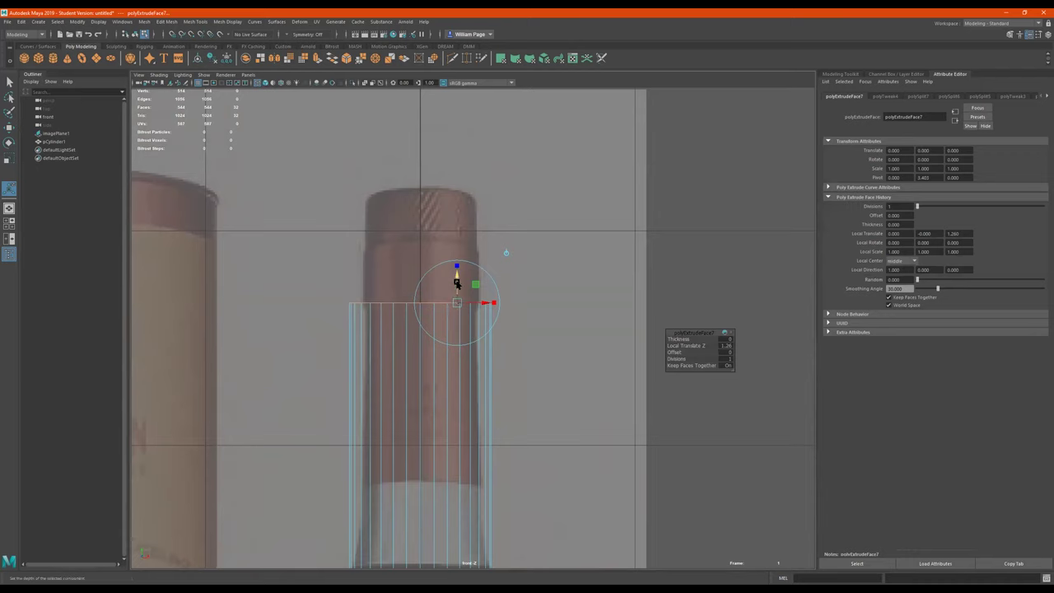
key(ctrl+e)
drag(457, 281, 447, 165)
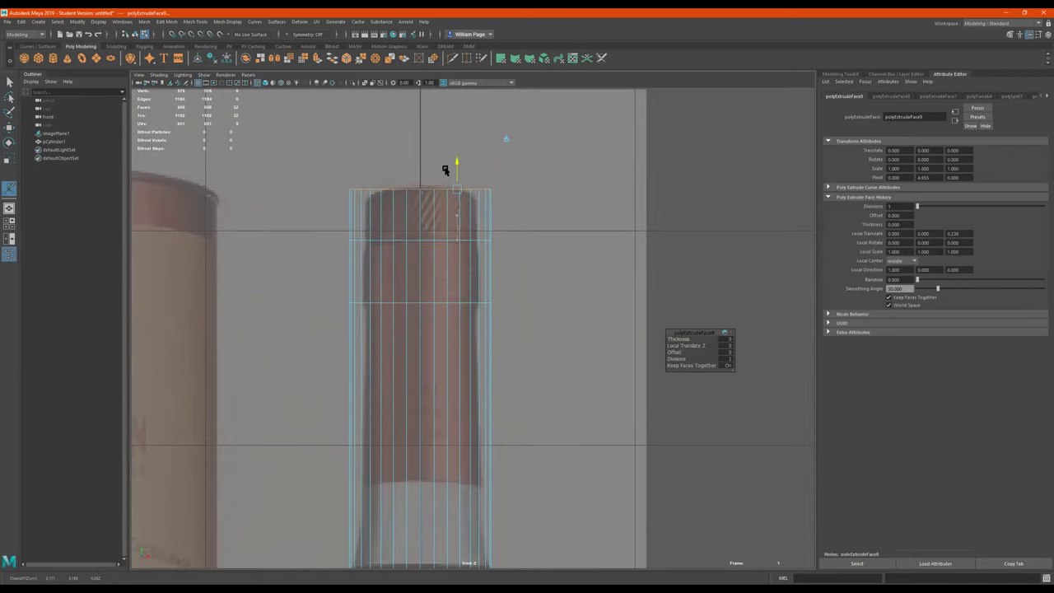
- Scale the neck's top faces and the two edge loops below them inward to follow the reference neck's outline
key(r)
drag(422, 192, 395, 196)
click(428, 245)
click(414, 243)
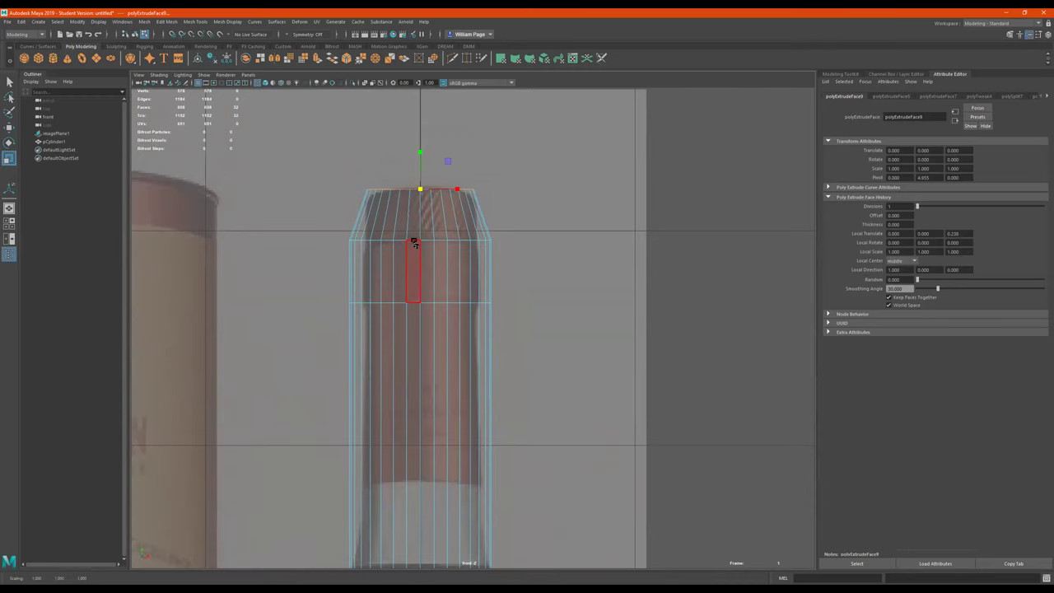
right_drag(414, 243, 416, 208)
click(412, 243)
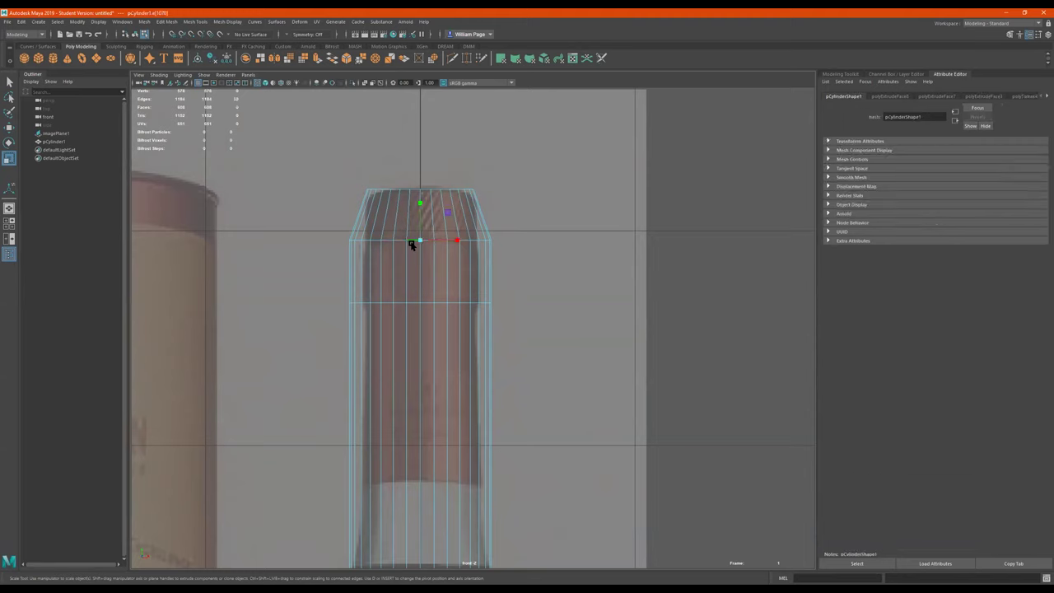
drag(421, 241, 406, 244)
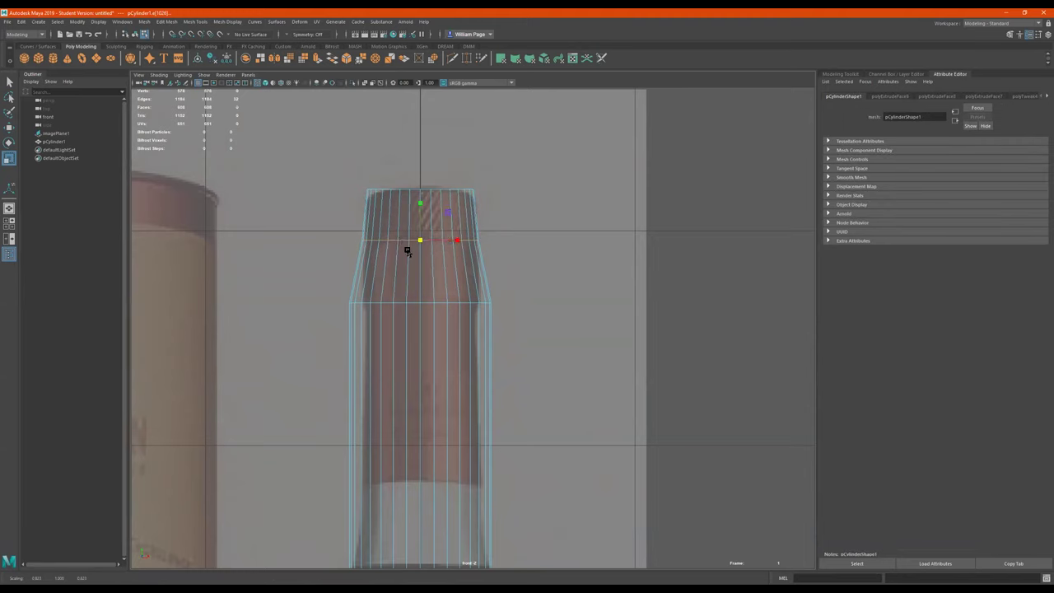
click(414, 303)
drag(414, 301, 398, 307)
- Examine the whole bottle against the reference image in the front and perspective views
scroll(449, 278, down, 8)
scroll(477, 299, up, 2)
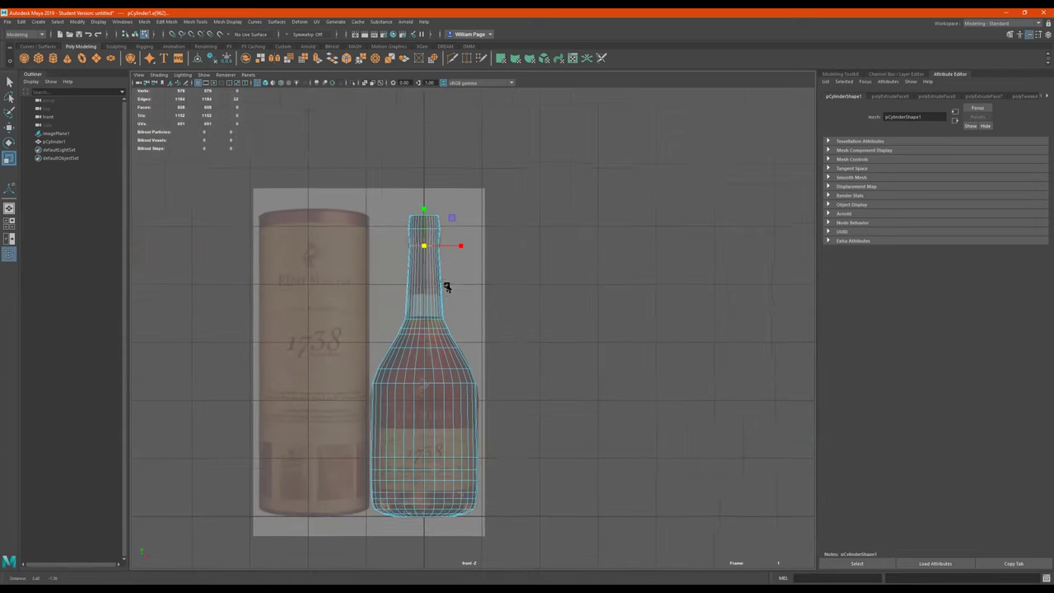
alt+middle_drag(397, 411, 404, 362)
right_click(404, 362)
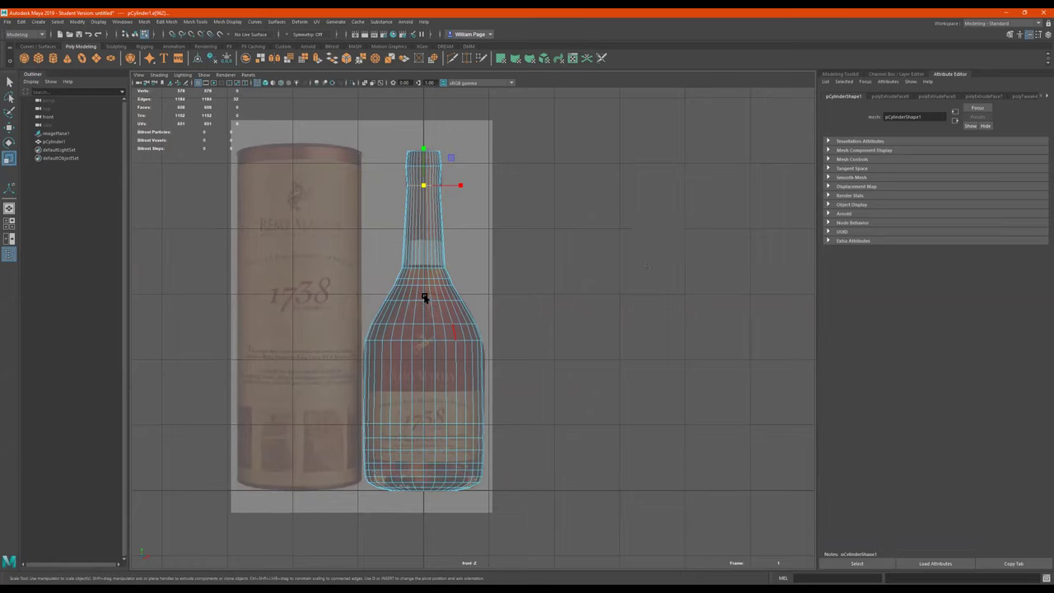
key(space)
key(space)
mouse_move(514, 305)
alt+mouse_down()
mouse_move(539, 301)
mouse_move(508, 313)
mouse_move(538, 322)
mouse_move(685, 267)
alt+mouse_up()
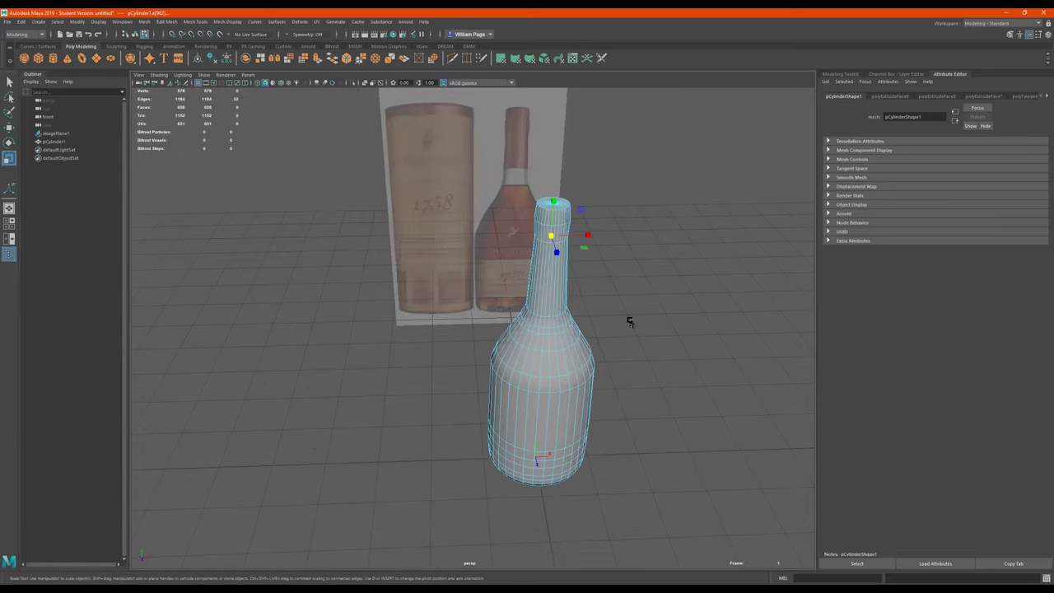
alt+drag(630, 322, 607, 308)
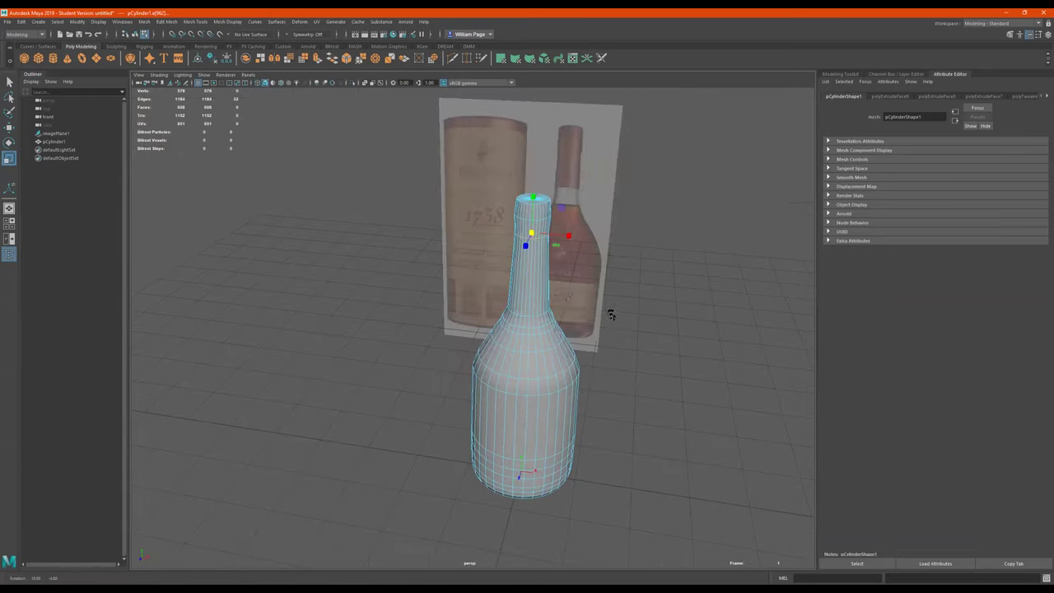
- Switch the workspace to UV Editing and bring the bottle's body into close view
click(984, 25)
click(981, 86)
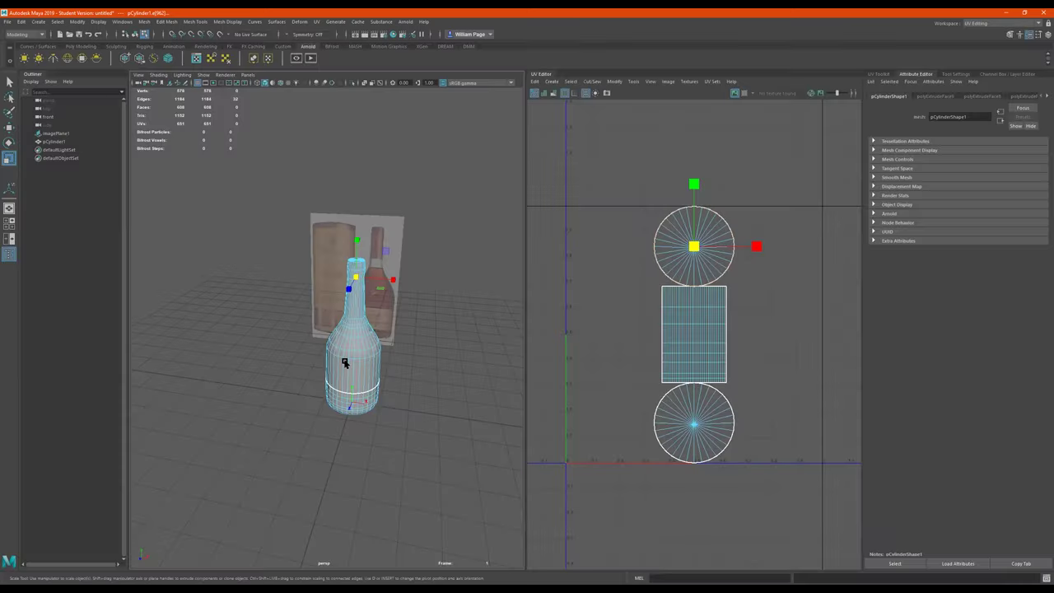
alt+right_drag(288, 390, 441, 353)
alt+drag(441, 353, 321, 385)
scroll(387, 370, up, 3)
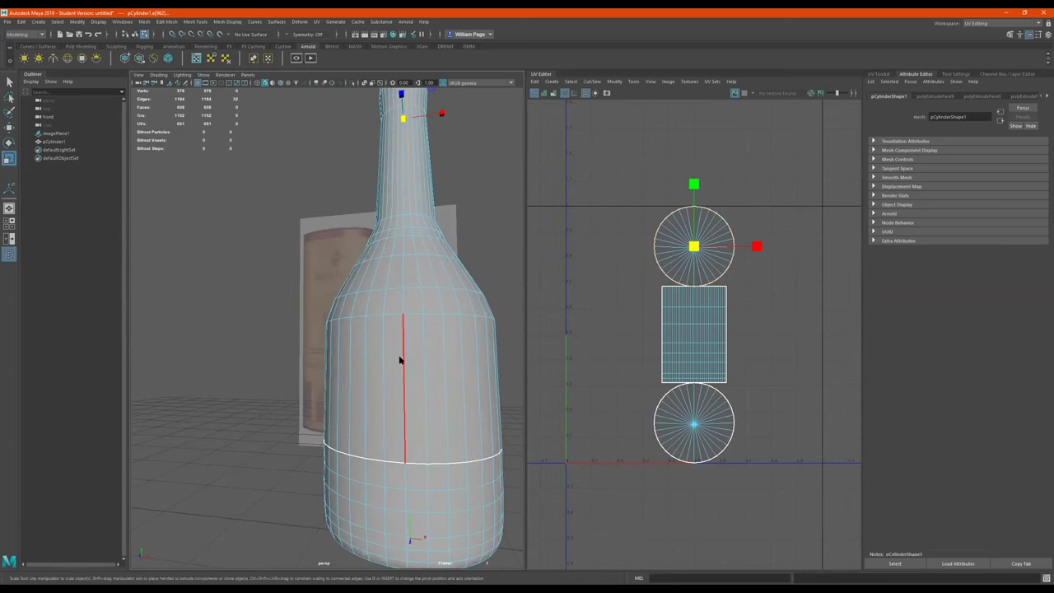
- Select the row of tall faces across the front of the bottle's body, where the label sits
right_drag(402, 374, 403, 407)
alt+drag(444, 370, 468, 376)
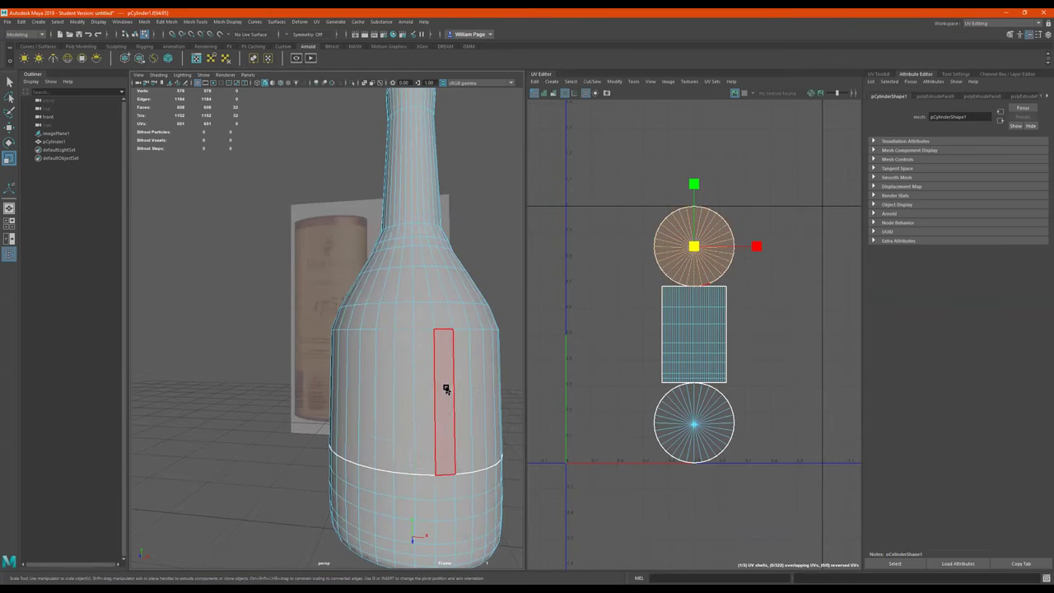
alt+middle_drag(443, 385, 401, 378)
alt+drag(401, 387, 371, 398)
alt+drag(356, 437, 353, 332)
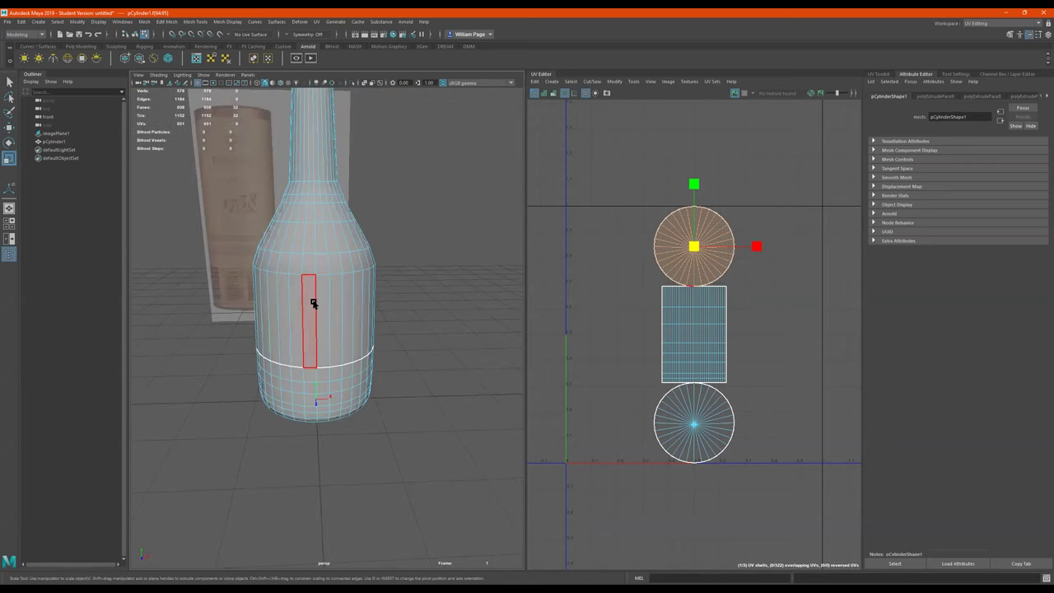
click(313, 304)
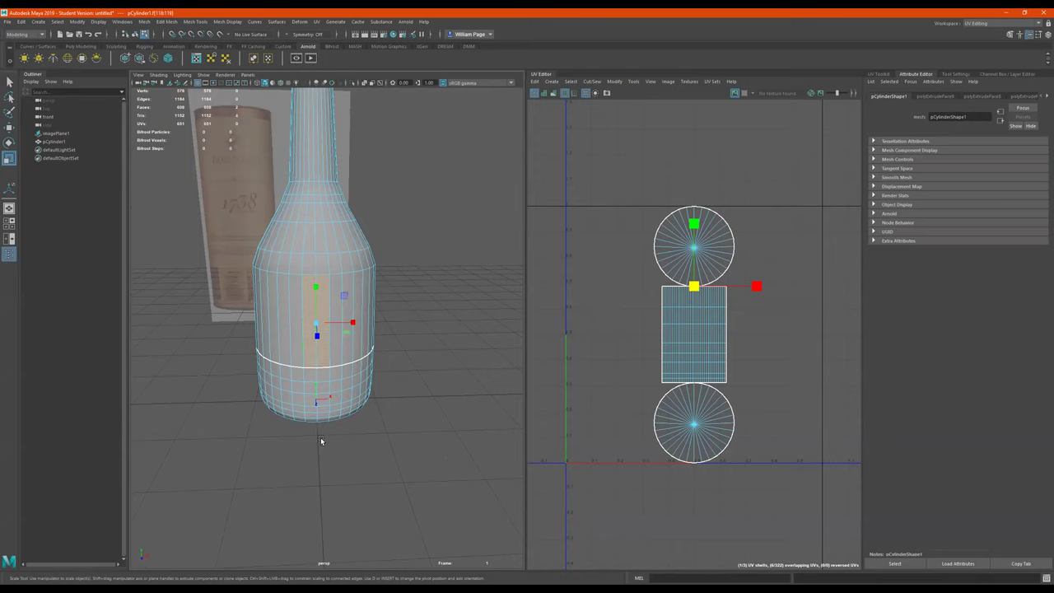
shift+click(298, 284)
shift+click(282, 300)
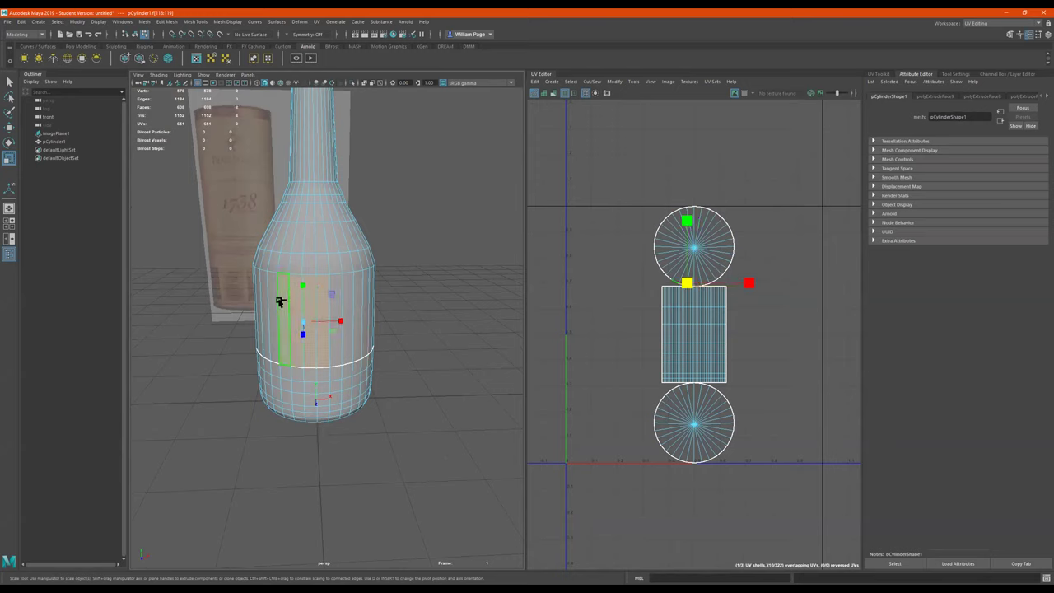
shift+click(275, 302)
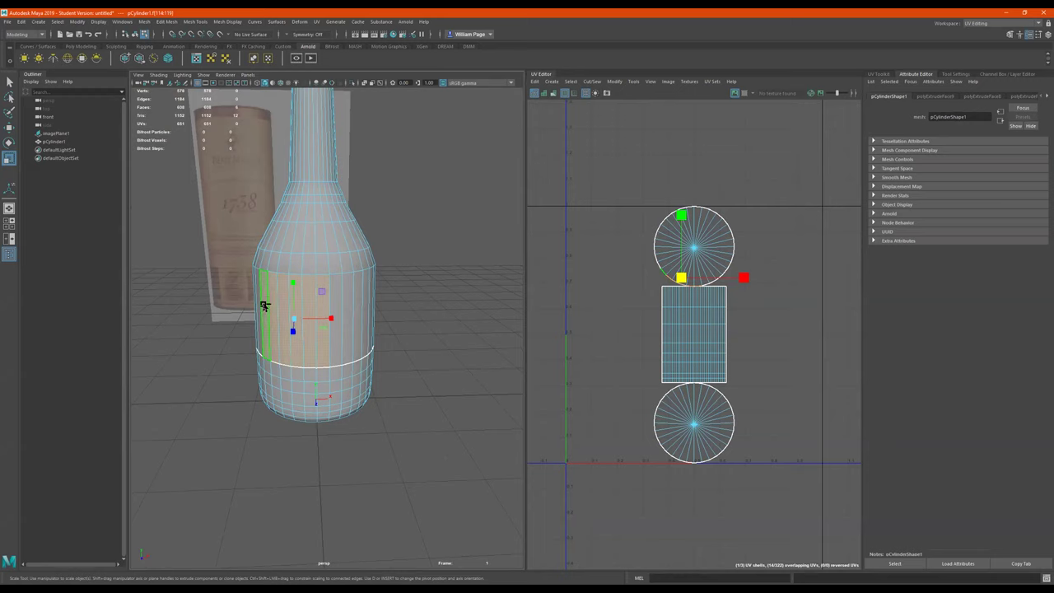
shift+click(337, 310)
shift+click(349, 307)
shift+click(357, 305)
shift+click(363, 301)
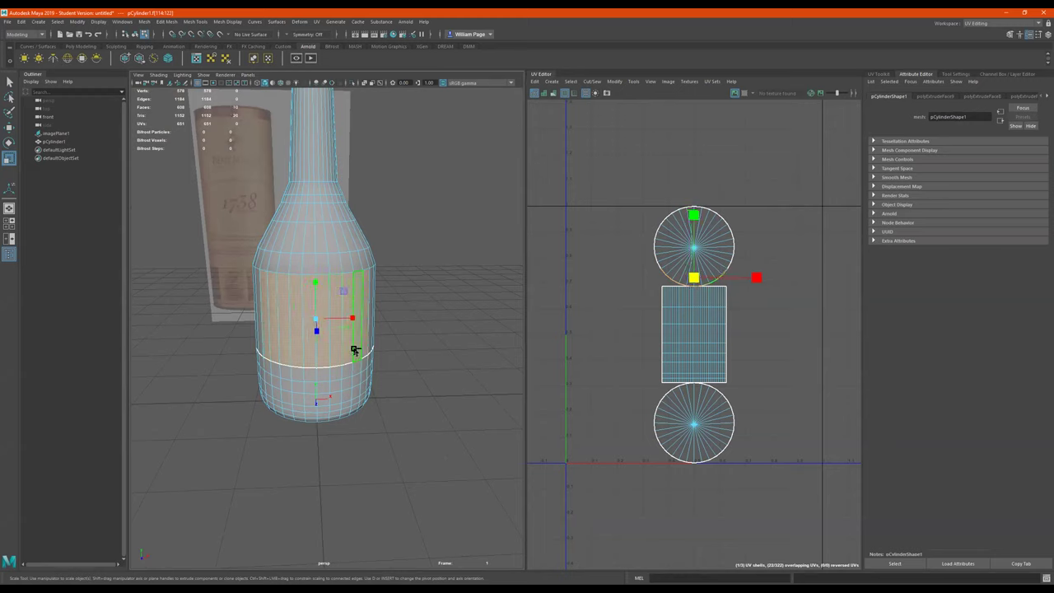
- Extend the face selection to the front rows beneath the tall faces, down toward the curved base
shift+click(267, 367)
shift+click(268, 381)
shift+click(269, 395)
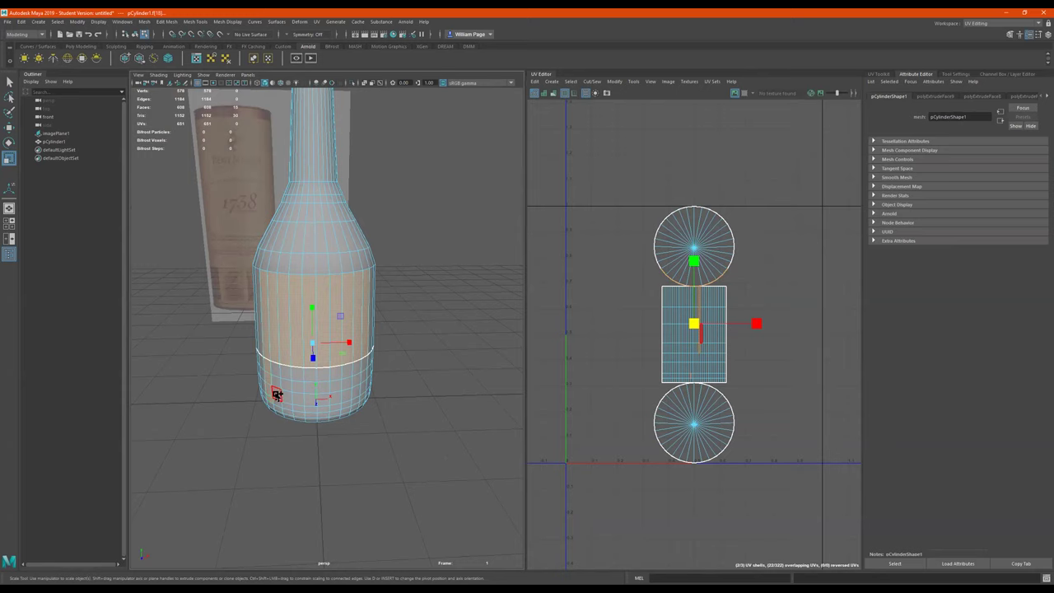
shift+click(278, 396)
shift+click(365, 384)
mouse_move(365, 383)
shift+mouse_down()
mouse_move(364, 365)
mouse_move(361, 392)
mouse_move(291, 404)
mouse_move(329, 404)
mouse_move(354, 374)
mouse_move(313, 389)
mouse_move(325, 373)
mouse_move(298, 387)
mouse_move(299, 369)
mouse_move(274, 367)
mouse_move(273, 403)
mouse_move(337, 404)
mouse_move(288, 404)
mouse_move(277, 445)
mouse_move(341, 431)
mouse_move(317, 427)
shift+mouse_up()
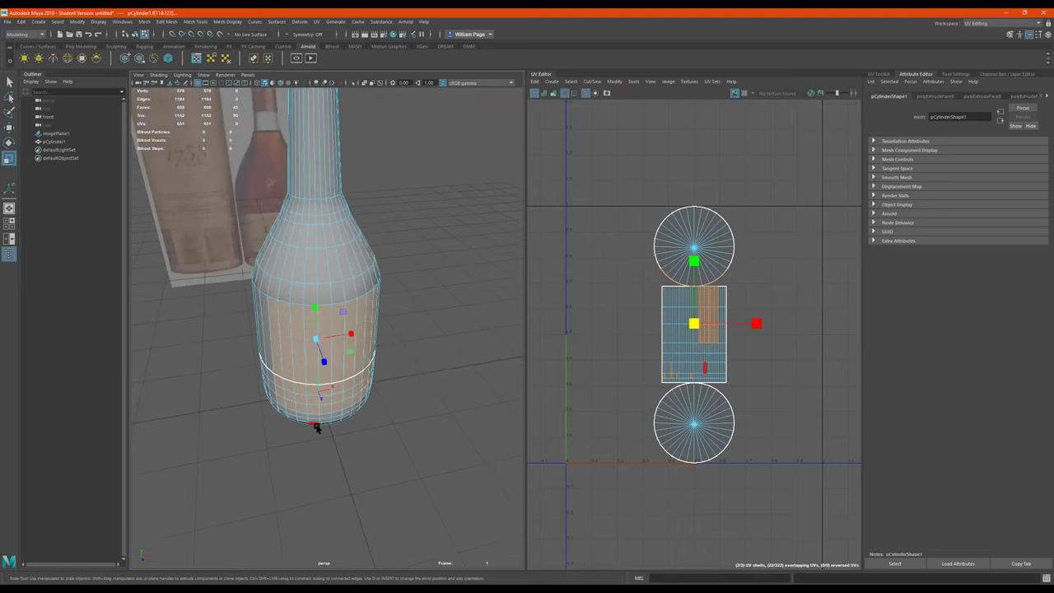
- Remove the stray faces outside the front label area from the selection, checking the mesh in wireframe
key(4)
alt+drag(382, 405, 293, 393)
ctrl+drag(206, 327, 353, 463)
mouse_move(423, 398)
alt+mouse_down()
mouse_move(283, 403)
mouse_move(439, 391)
alt+mouse_up()
key(5)
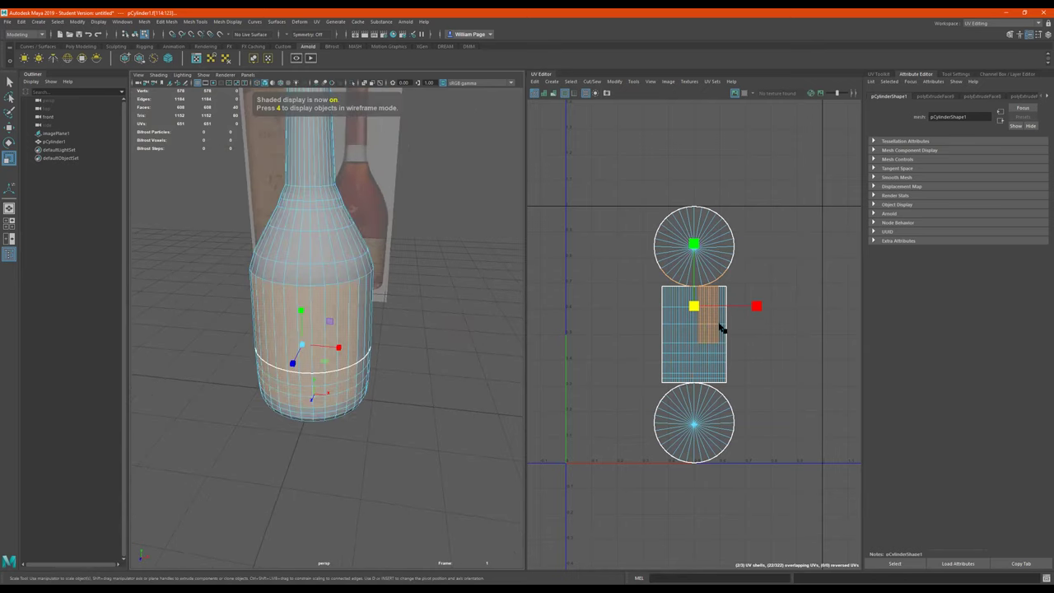
- Apply an automatic UV projection to the selected front label faces
mouse_move(404, 329)
alt+mouse_down()
mouse_move(395, 343)
mouse_move(404, 329)
alt+mouse_up()
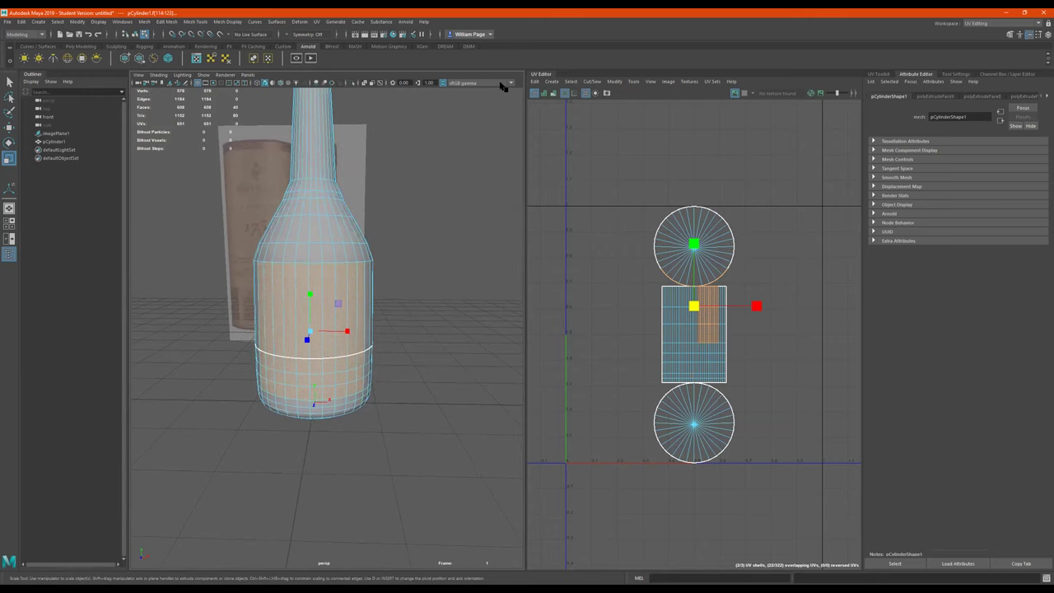
click(316, 21)
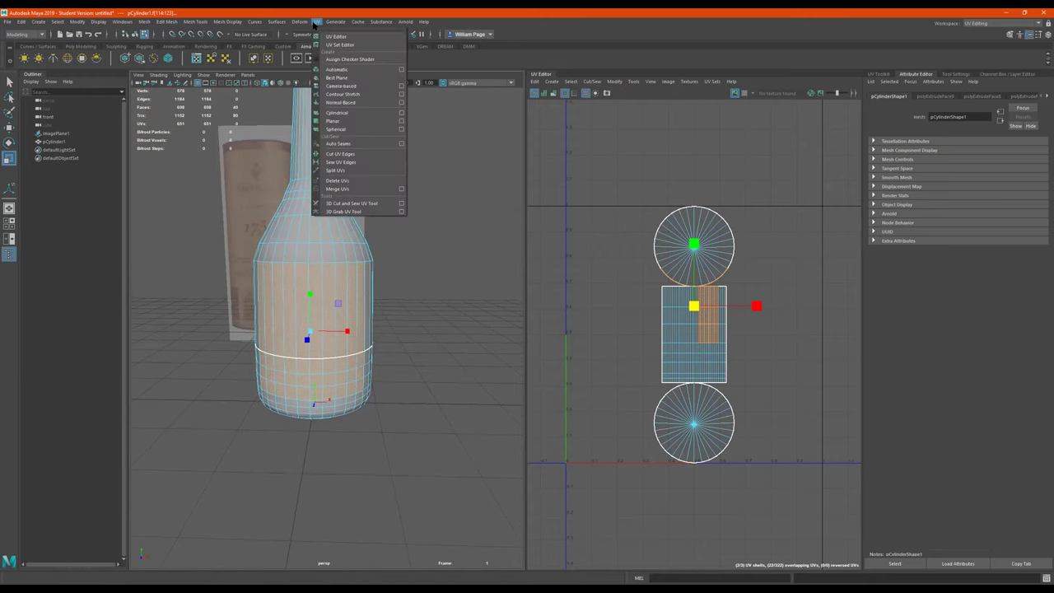
click(340, 69)
alt+right_drag(353, 338, 277, 349)
alt+drag(349, 333, 344, 319)
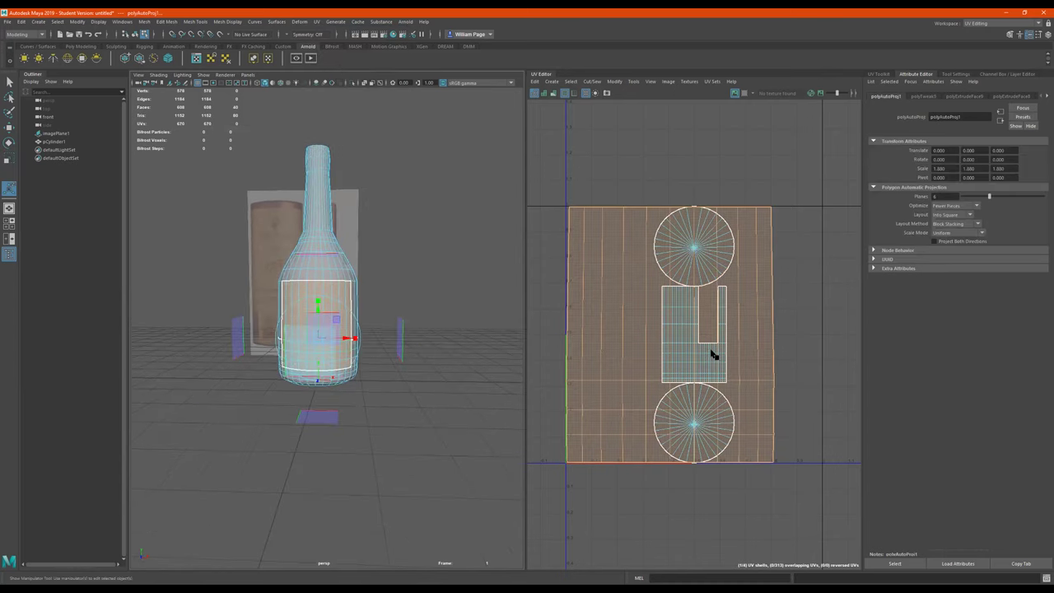
- Move the front label's UV shell upward until it clears the other bottle shells
key(w)
drag(672, 307, 655, 115)
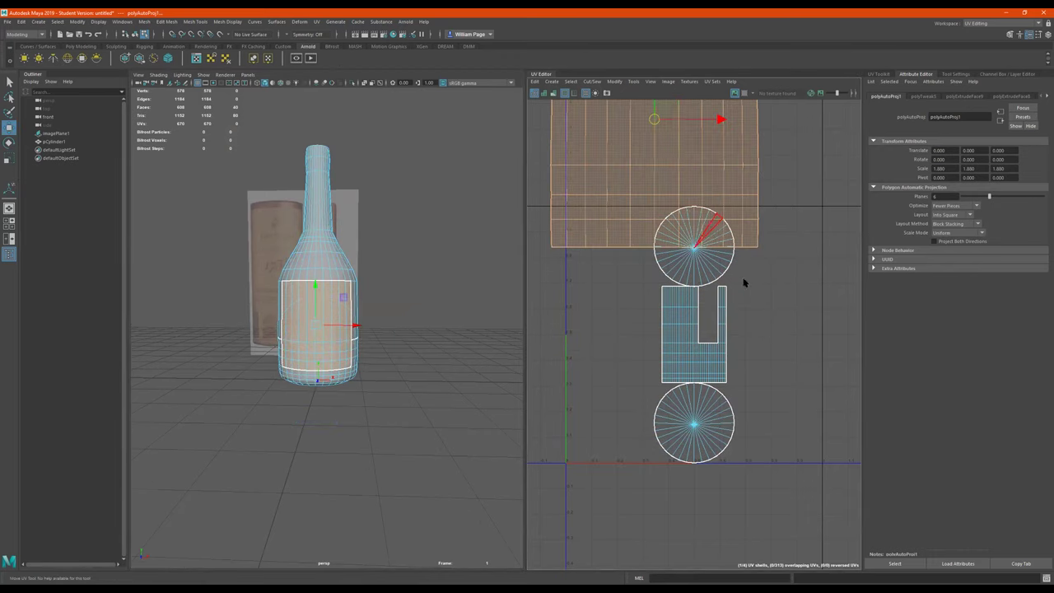
scroll(666, 310, down, 3)
alt+middle_drag(429, 349, 420, 394)
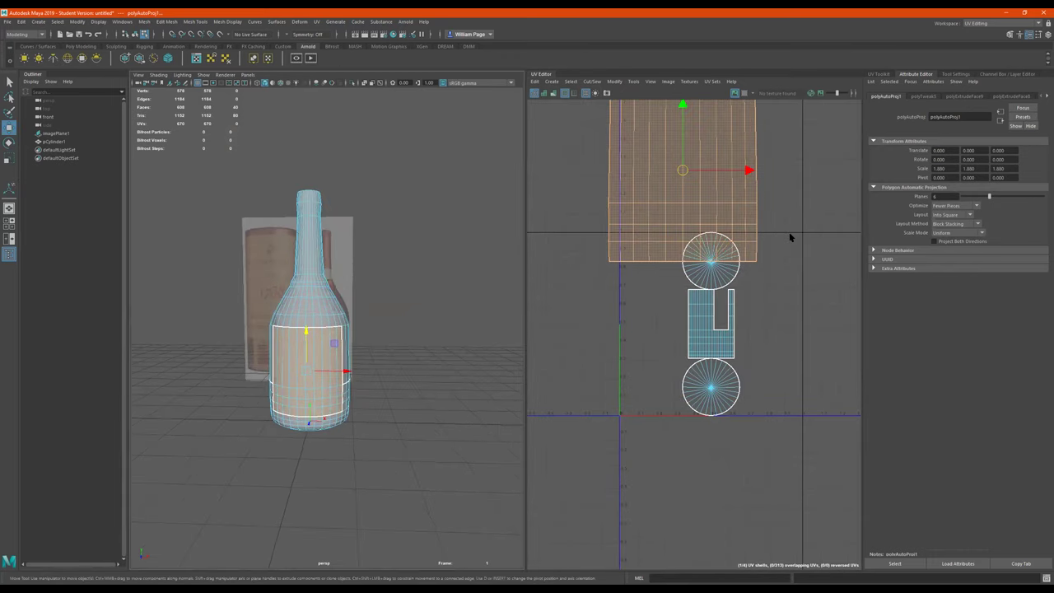
scroll(732, 312, down, 2)
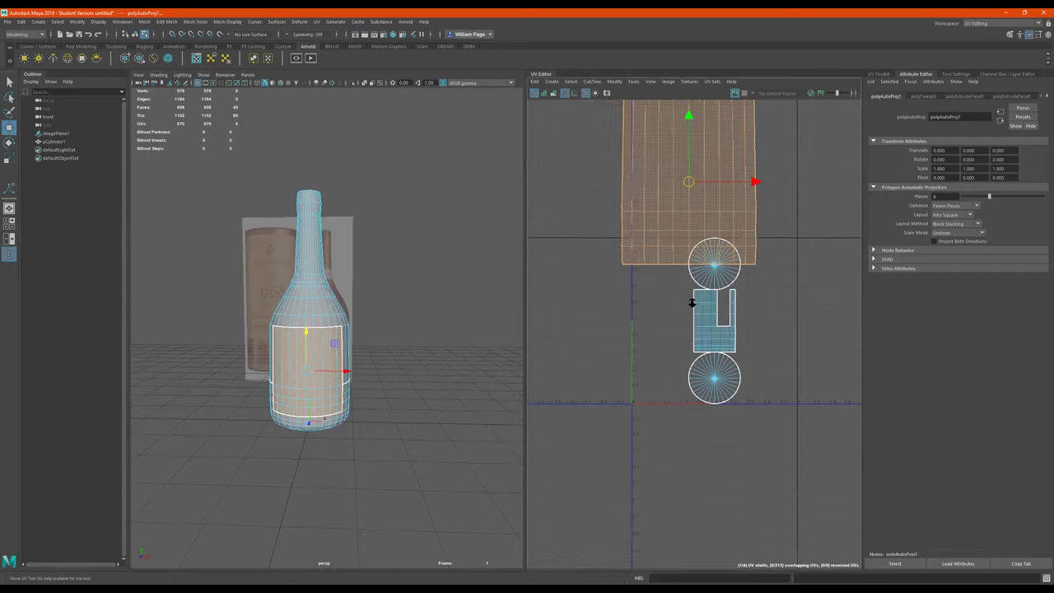
drag(690, 177, 690, 123)
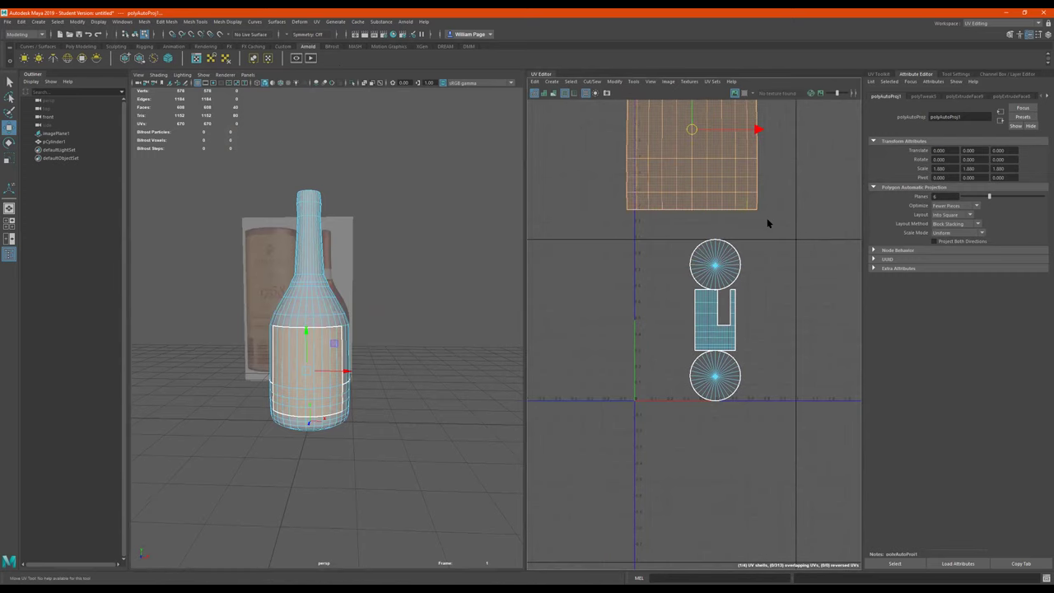
- Move the remaining bottle UV shells below the first UV tile, and bring the label shell back down toward that tile
drag(770, 237, 664, 434)
drag(714, 319, 682, 514)
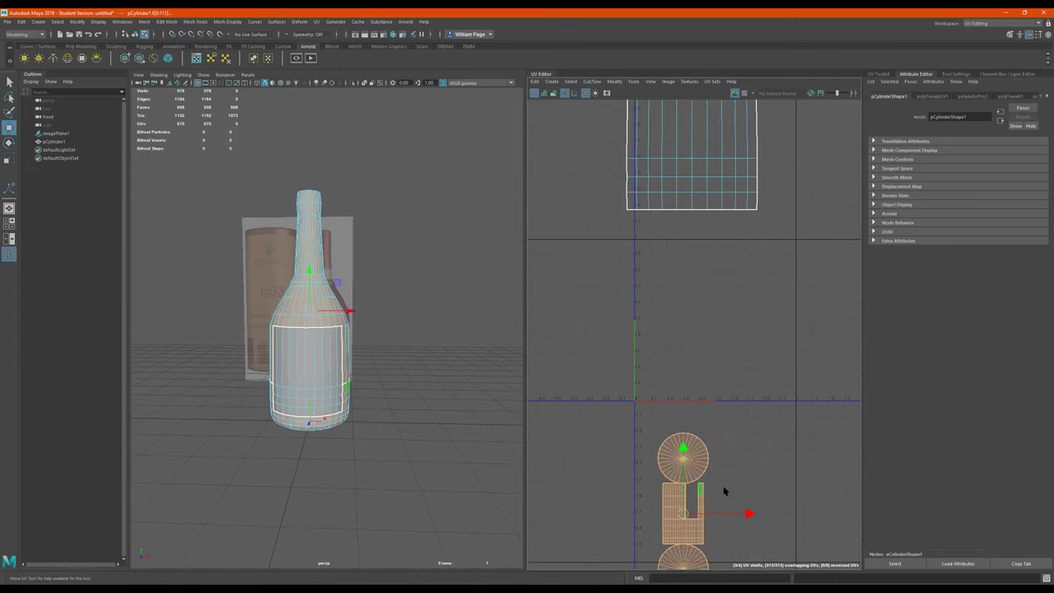
click(698, 181)
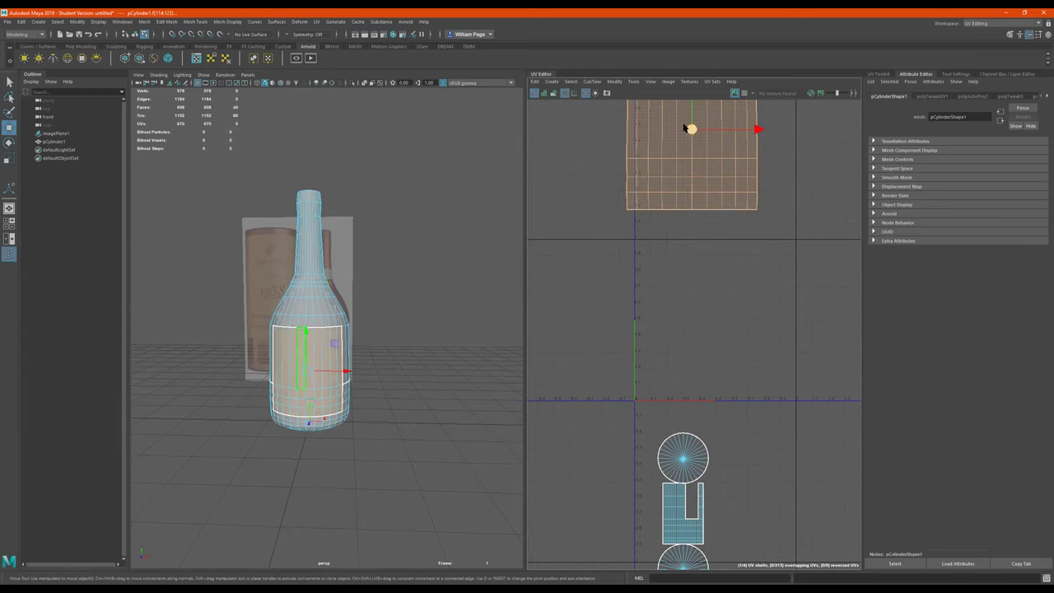
drag(689, 132, 700, 194)
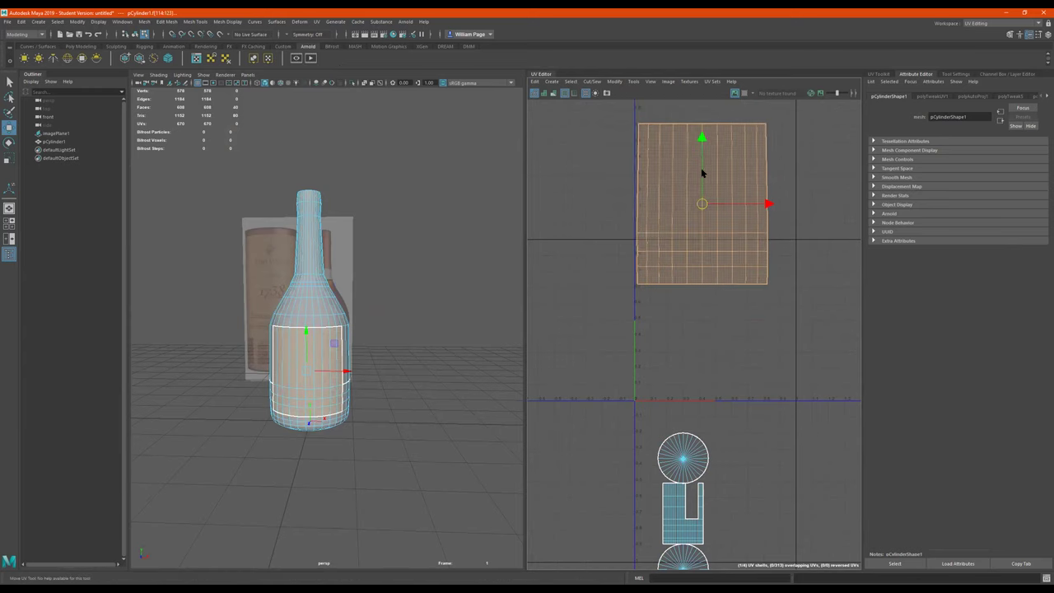
- Preview the checker map on the bottle and its UV tiles, and turn it back off
click(744, 93)
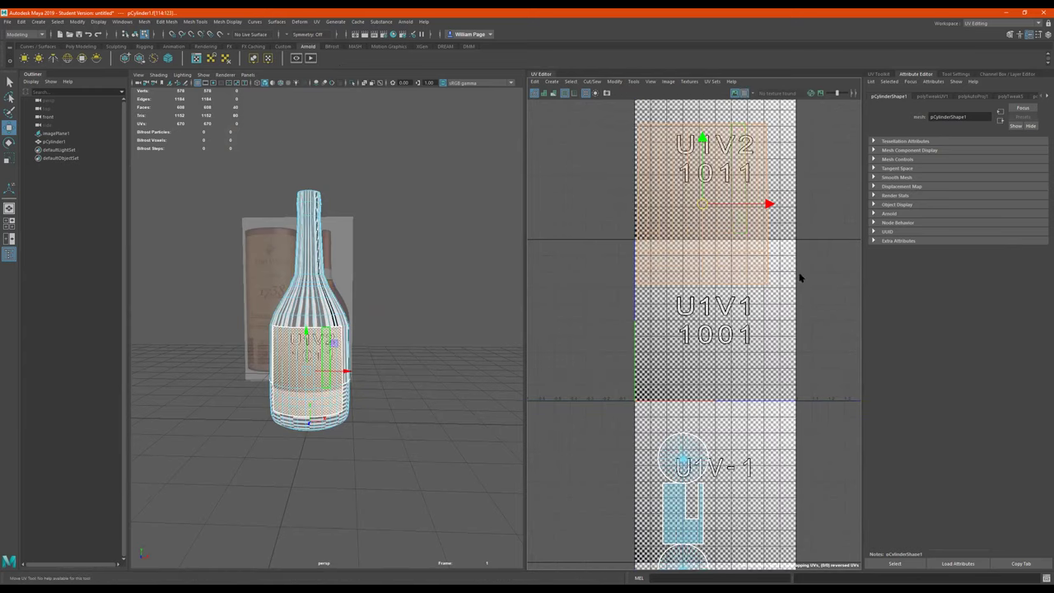
alt+middle_drag(737, 294, 701, 250)
alt+right_drag(746, 275, 680, 289)
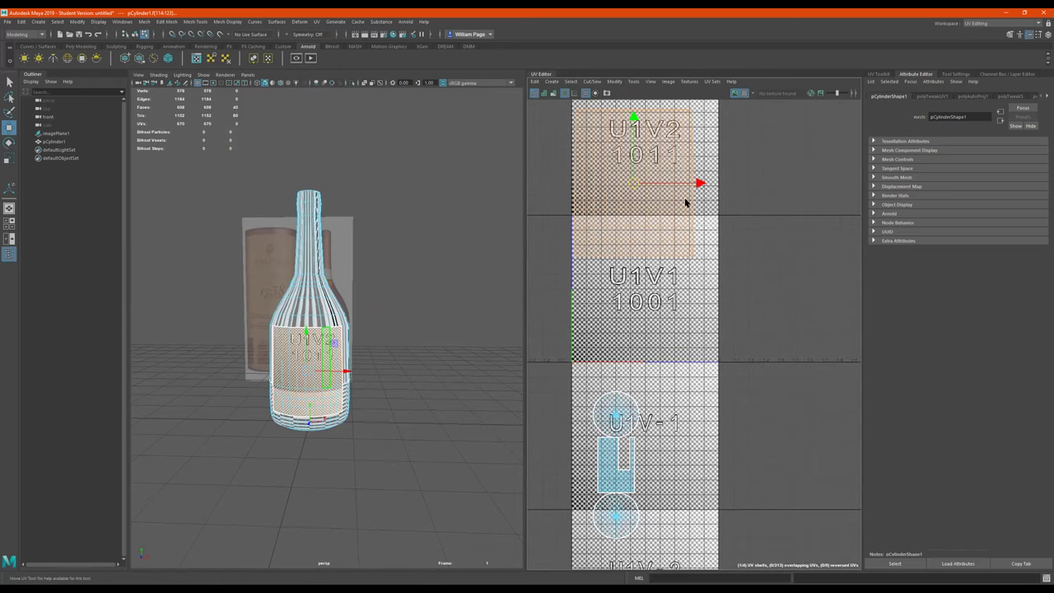
scroll(701, 101, down, 1)
click(733, 93)
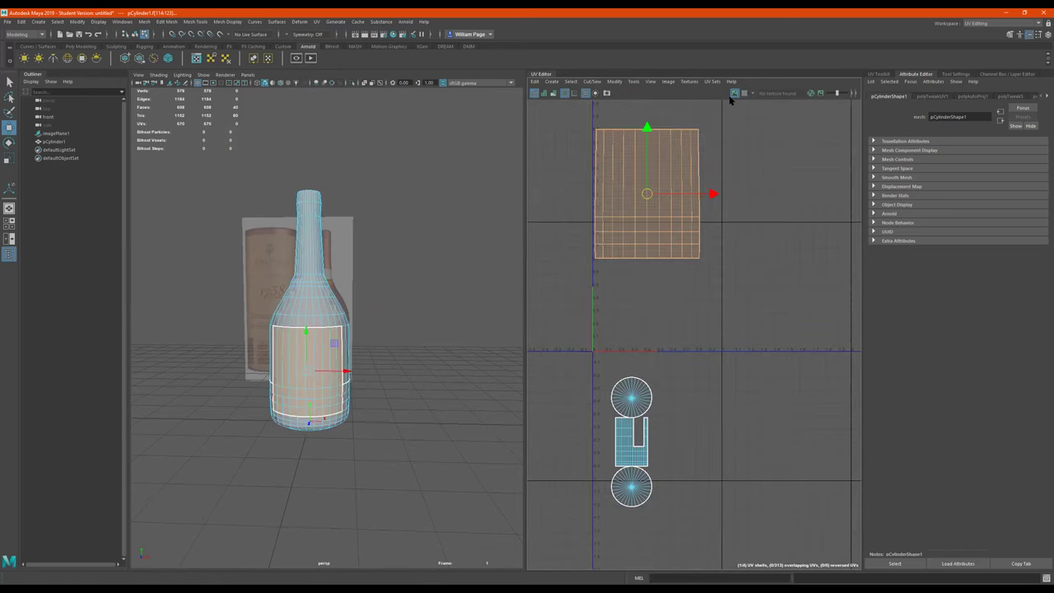
- Display the checker map on the bottle and behind the UV shells
alt+right_drag(702, 302, 639, 313)
alt+middle_drag(705, 312, 663, 323)
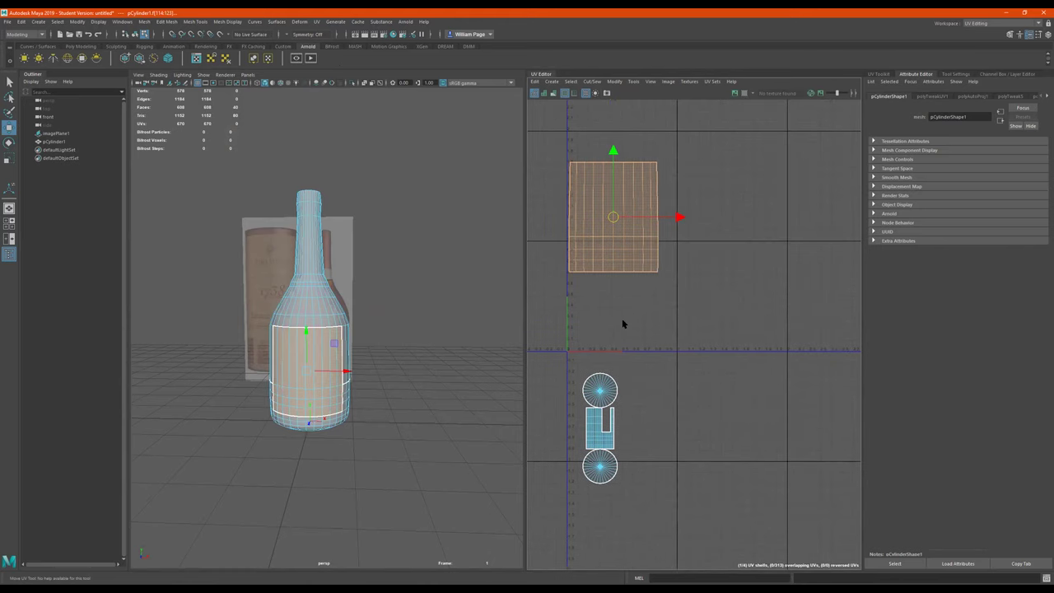
scroll(614, 334, down, 1)
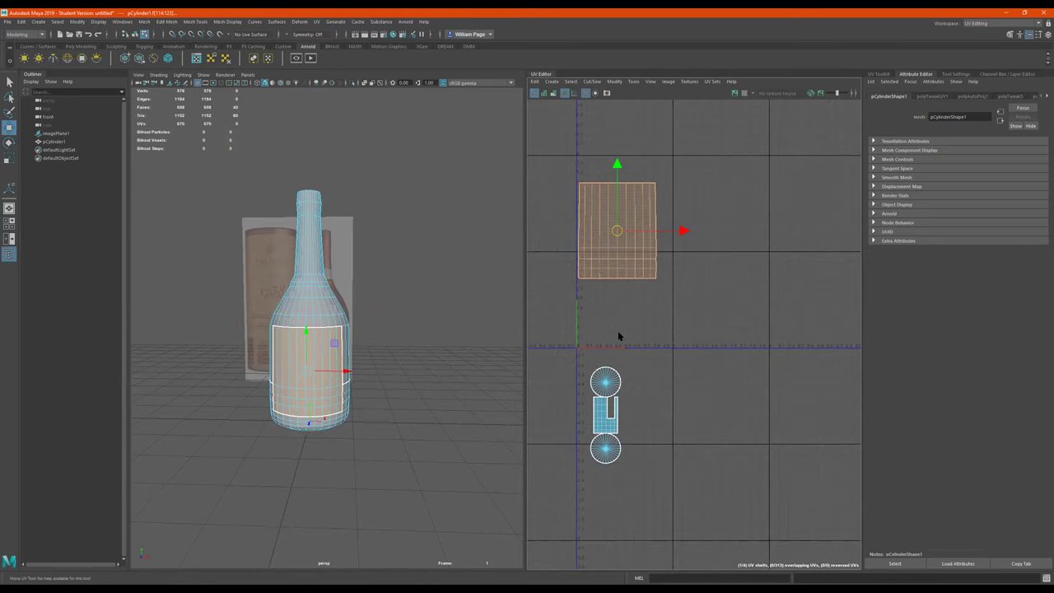
alt+middle_drag(632, 327, 622, 377)
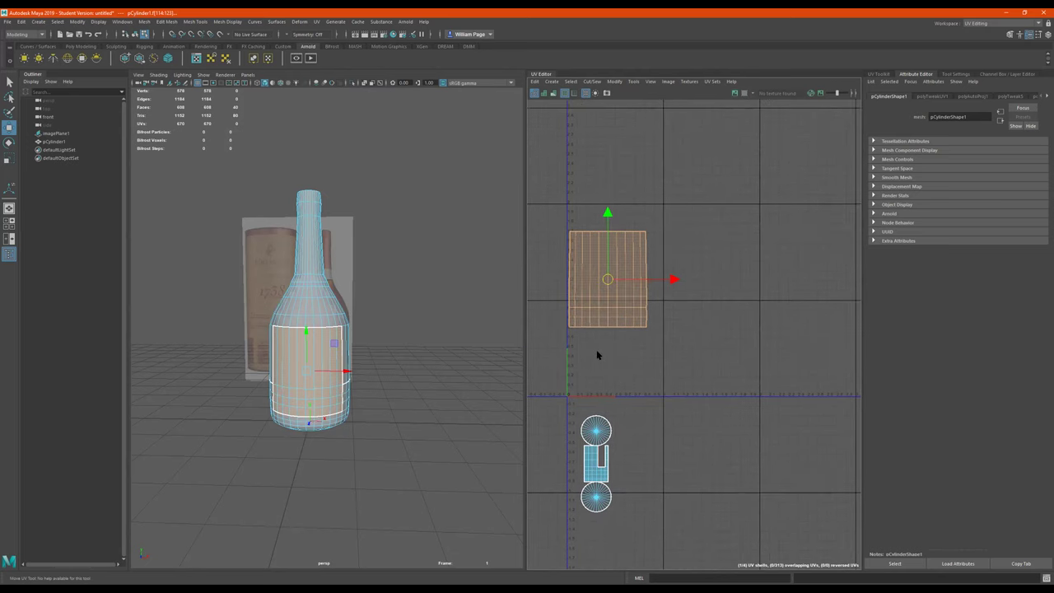
click(744, 94)
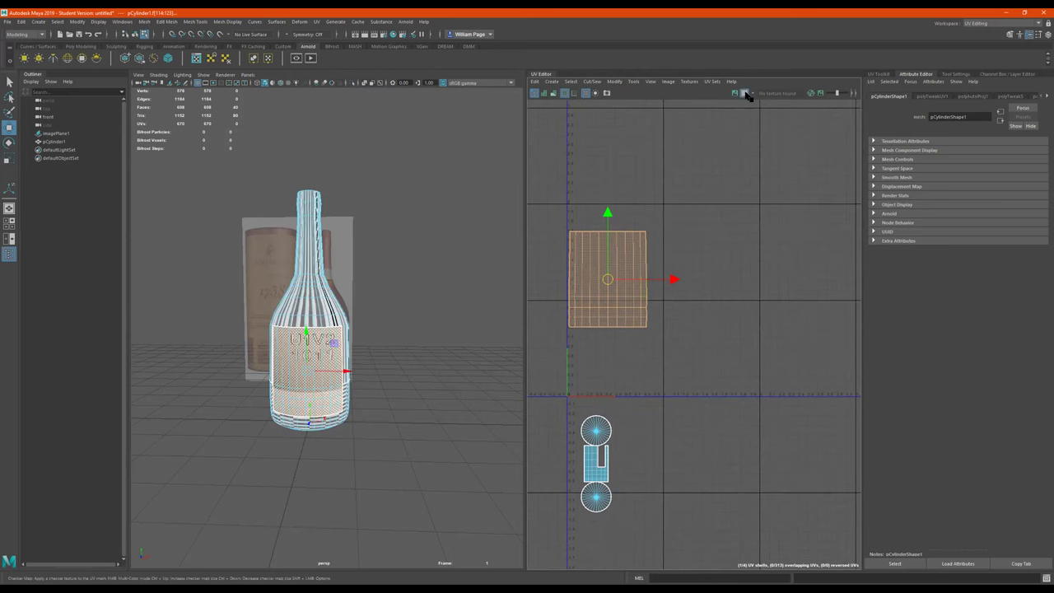
click(733, 94)
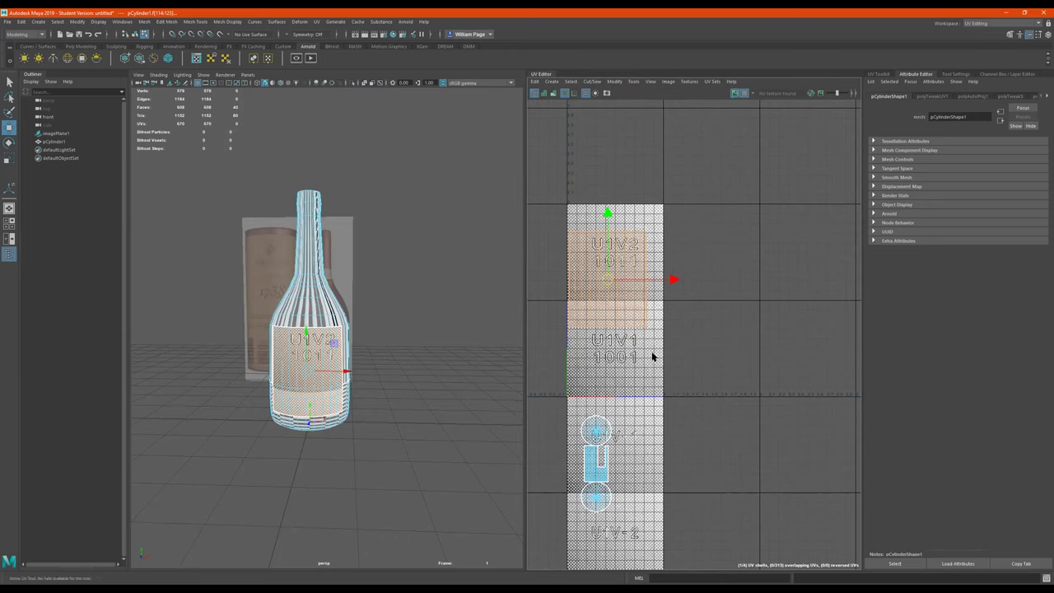
- Move the label shell sideways across neighbouring UV tiles to see how the checker numbering changes on the bottle
drag(614, 285, 798, 334)
scroll(774, 362, down, 1)
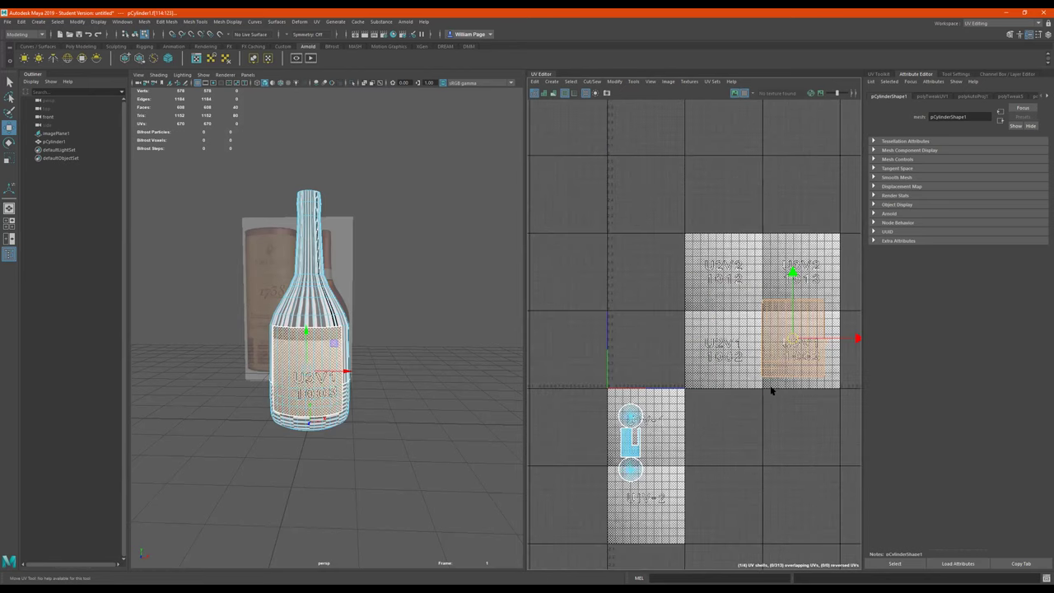
alt+middle_drag(771, 390, 684, 346)
mouse_move(692, 327)
mouse_down()
mouse_move(774, 328)
mouse_move(813, 278)
mouse_move(706, 283)
mouse_move(770, 323)
mouse_move(818, 329)
mouse_move(673, 333)
mouse_up()
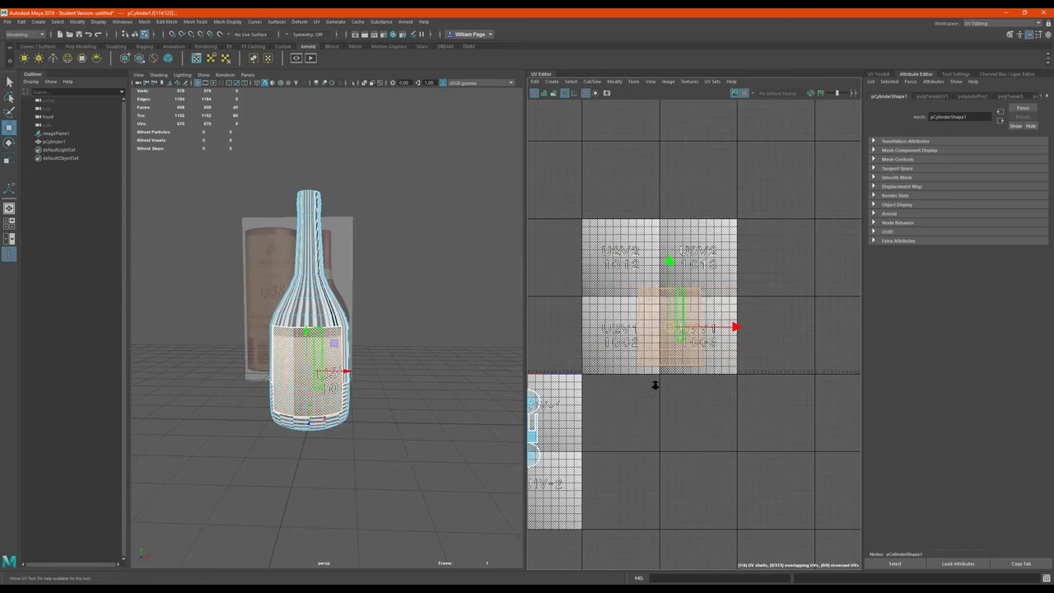
alt+right_drag(655, 384, 563, 395)
scroll(680, 342, down, 2)
drag(686, 346, 633, 341)
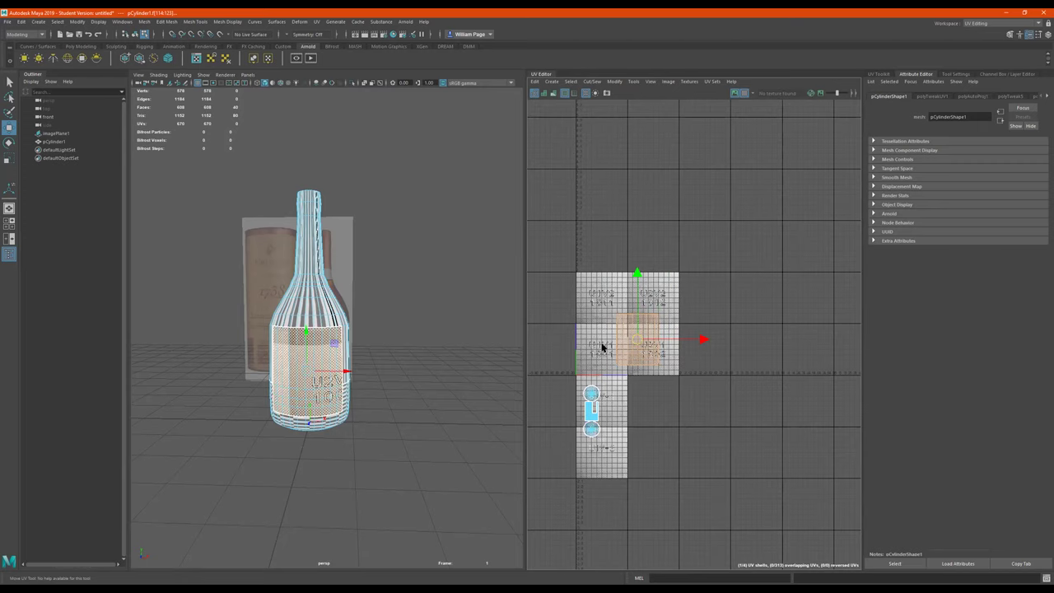
- Move the label shell up so it overlaps tiles 1012, 1013, 1022 and 1023, away from the first tile
alt+middle_drag(690, 387, 784, 381)
alt+right_drag(768, 385, 563, 427)
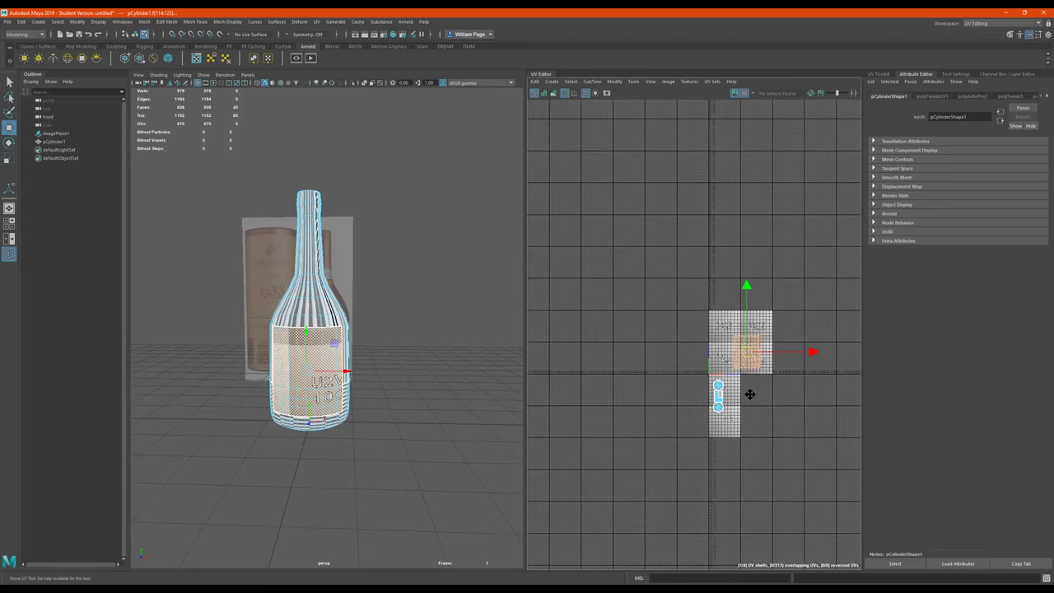
scroll(745, 399, down, 1)
scroll(700, 439, down, 1)
scroll(799, 424, down, 1)
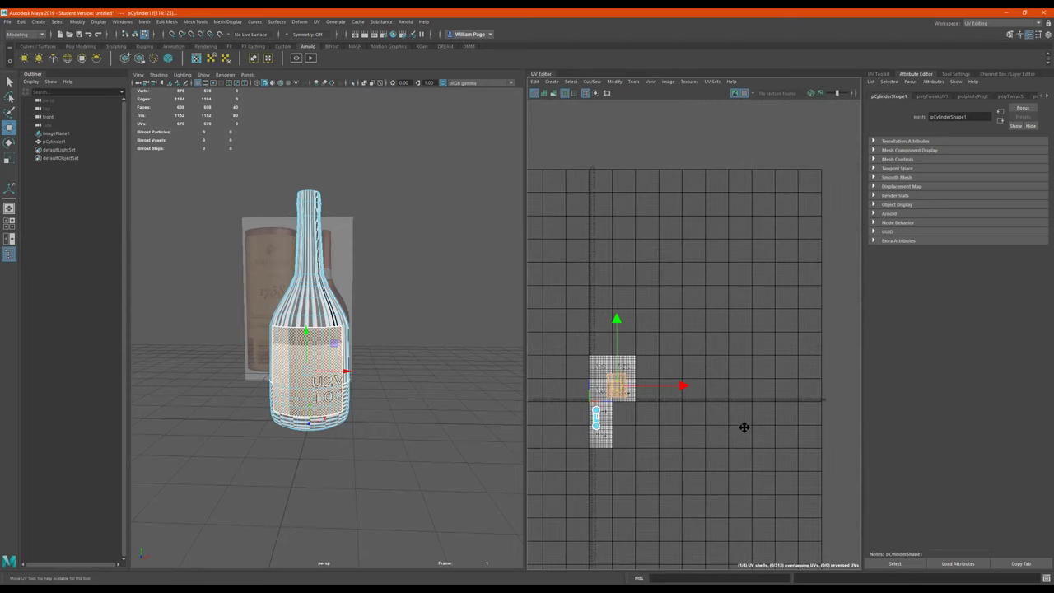
alt+middle_drag(769, 415, 744, 427)
drag(594, 398, 615, 232)
drag(714, 182, 569, 414)
scroll(569, 414, up, 4)
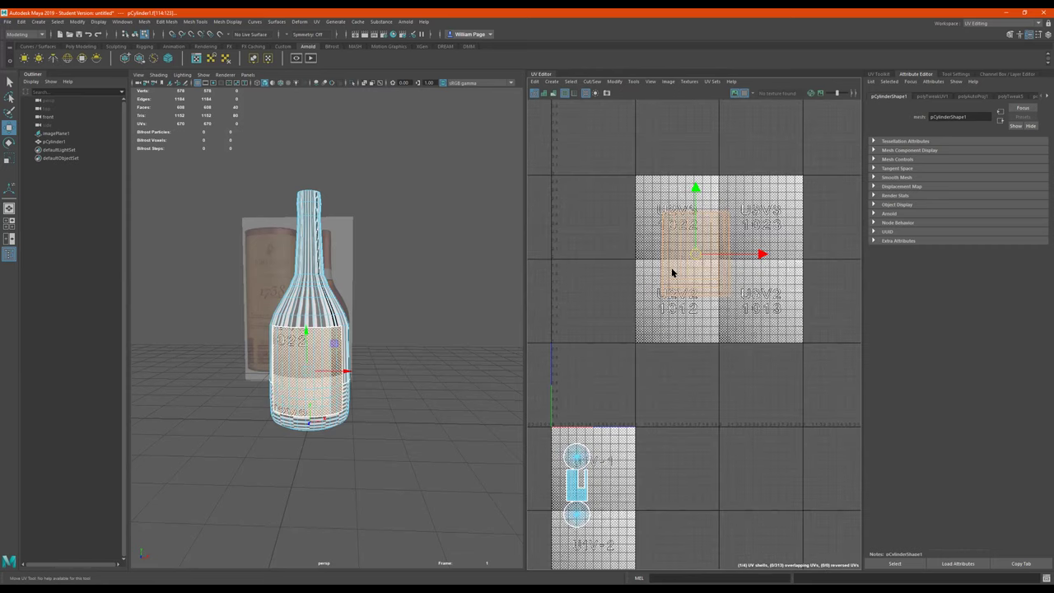
- Move the label shell into UV tile 1001 and scale it down to fit inside the tile
drag(694, 254, 594, 387)
key(r)
scroll(569, 393, up, 3)
key(f)
key(w)
scroll(499, 340, up, 5)
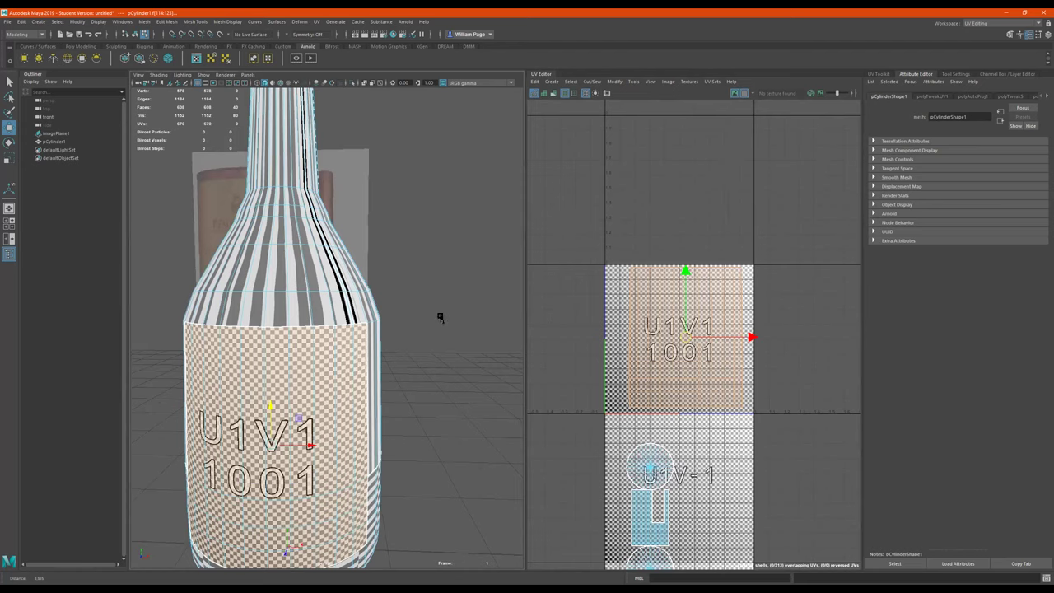
- Center the label shell horizontally within tile 1001, checking the pattern on the bottle's front
scroll(436, 320, up, 2)
alt+drag(385, 389, 419, 390)
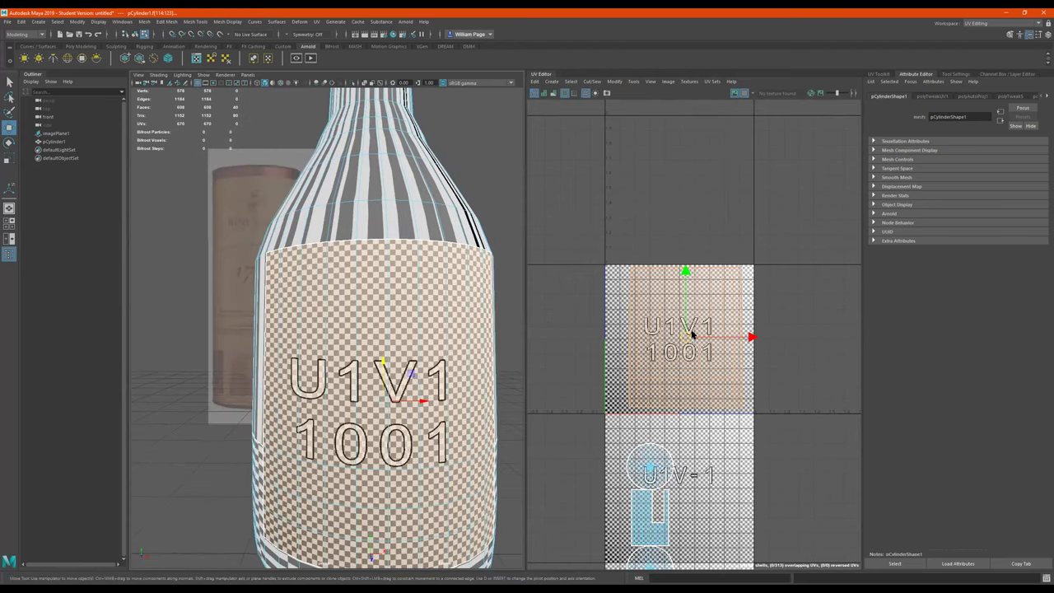
mouse_move(688, 337)
mouse_down()
mouse_move(696, 334)
mouse_move(653, 352)
mouse_move(681, 340)
mouse_up()
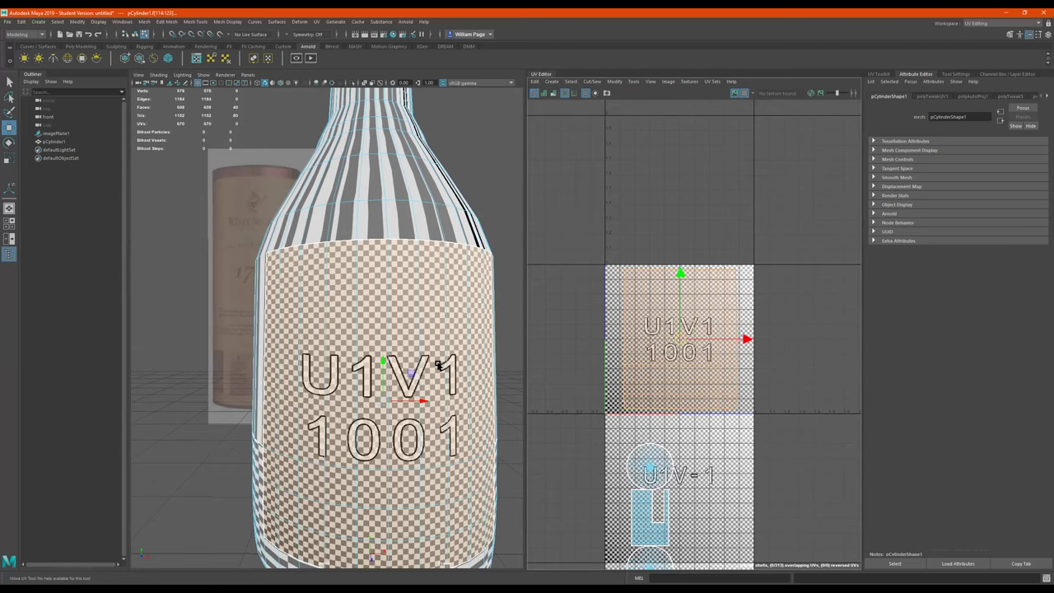
scroll(438, 330, up, 3)
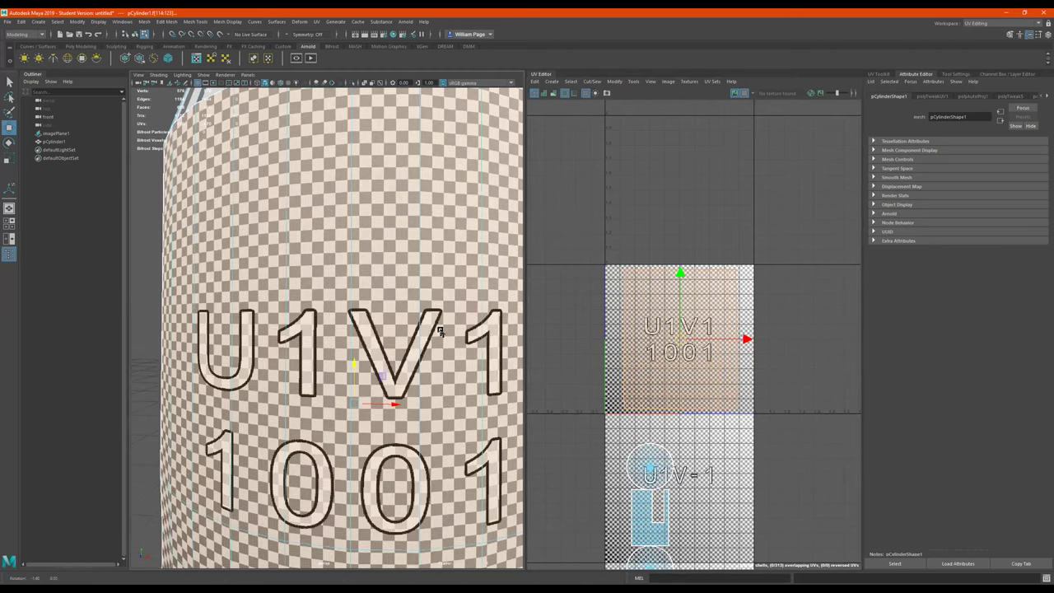
- Try squashing the label shell vertically to see the checker distortion, and stretch it back to the tile's height
key(r)
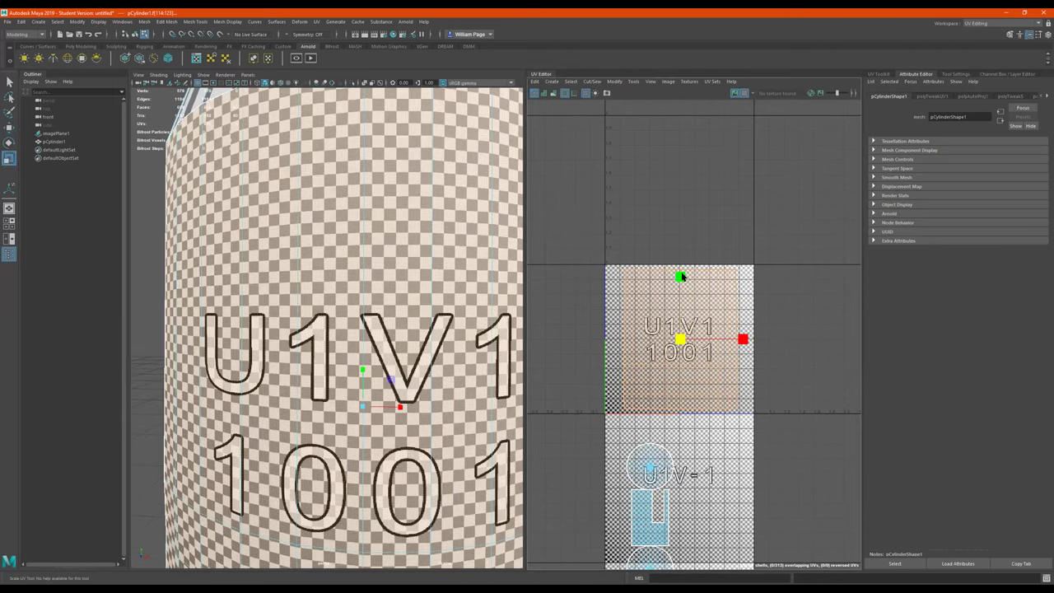
drag(681, 277, 681, 329)
scroll(308, 359, down, 5)
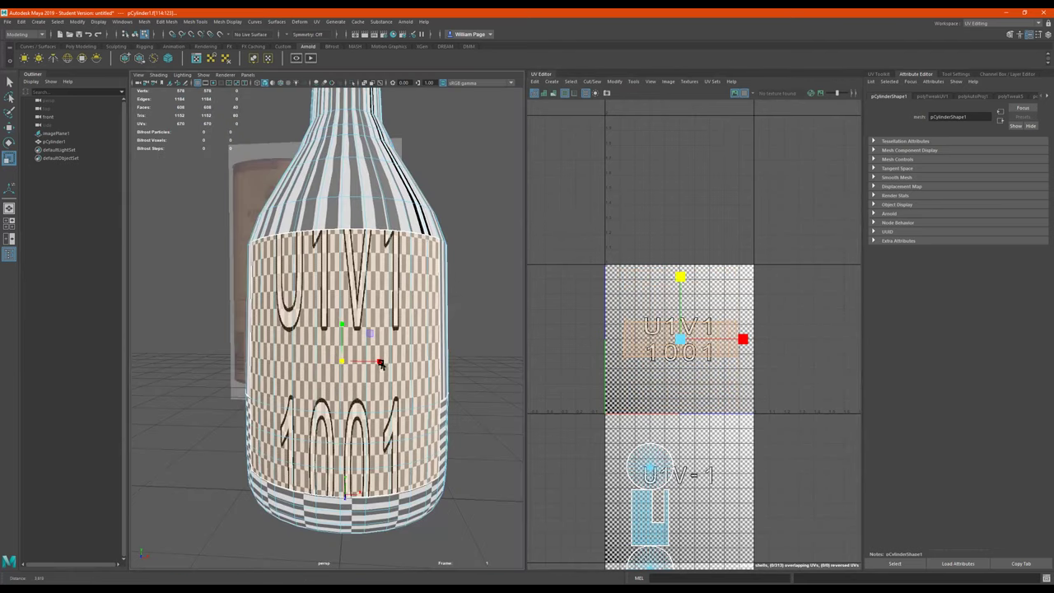
scroll(380, 365, down, 2)
drag(680, 282, 657, 95)
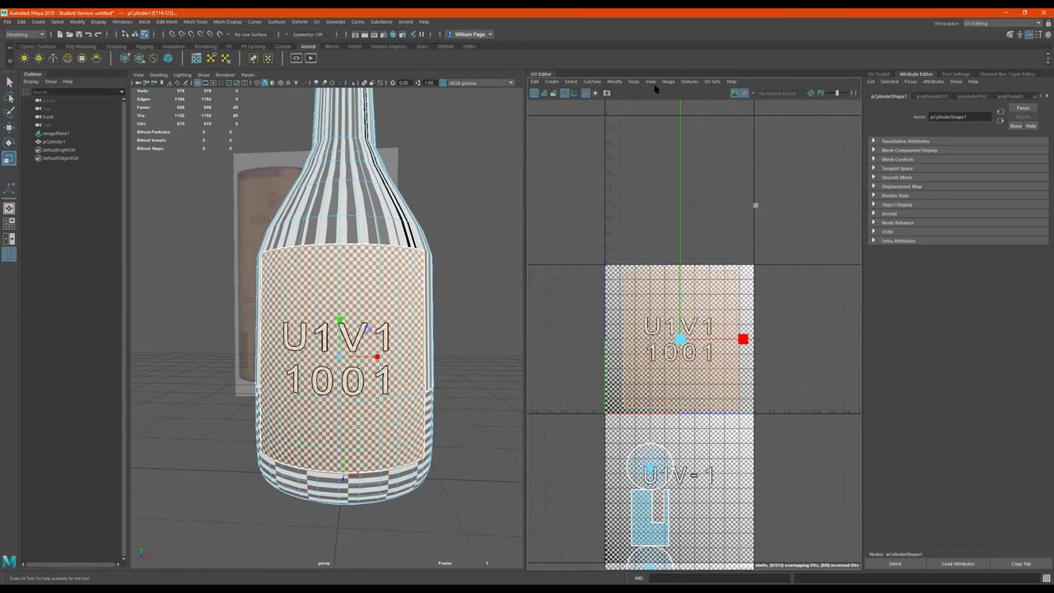
- Fine-tune the label shell's vertical scale so the checker squares on the bottle's front look evenly proportioned
scroll(325, 311, up, 2)
scroll(463, 305, up, 3)
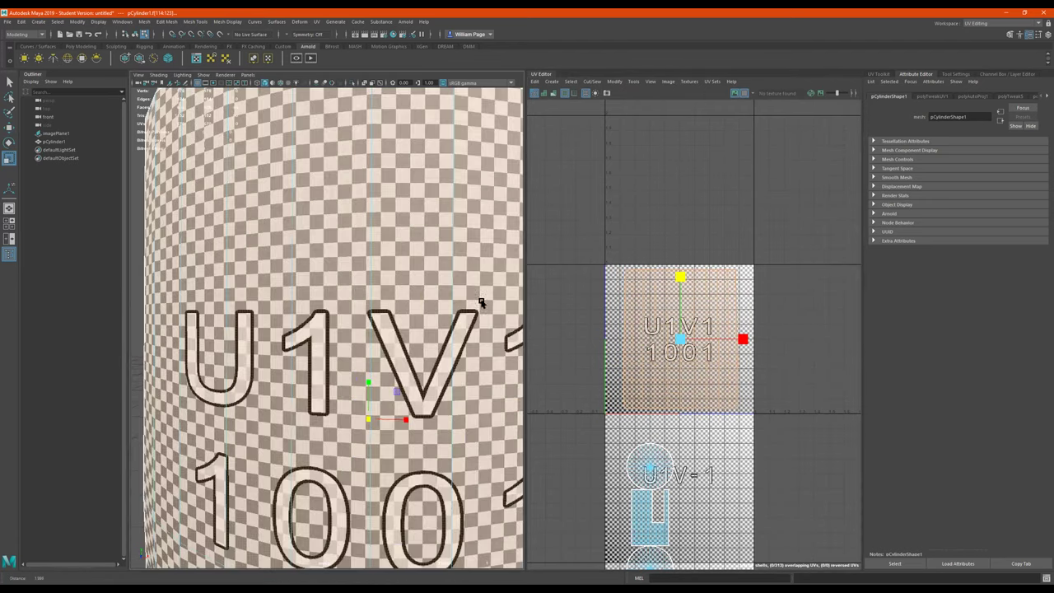
scroll(404, 296, up, 1)
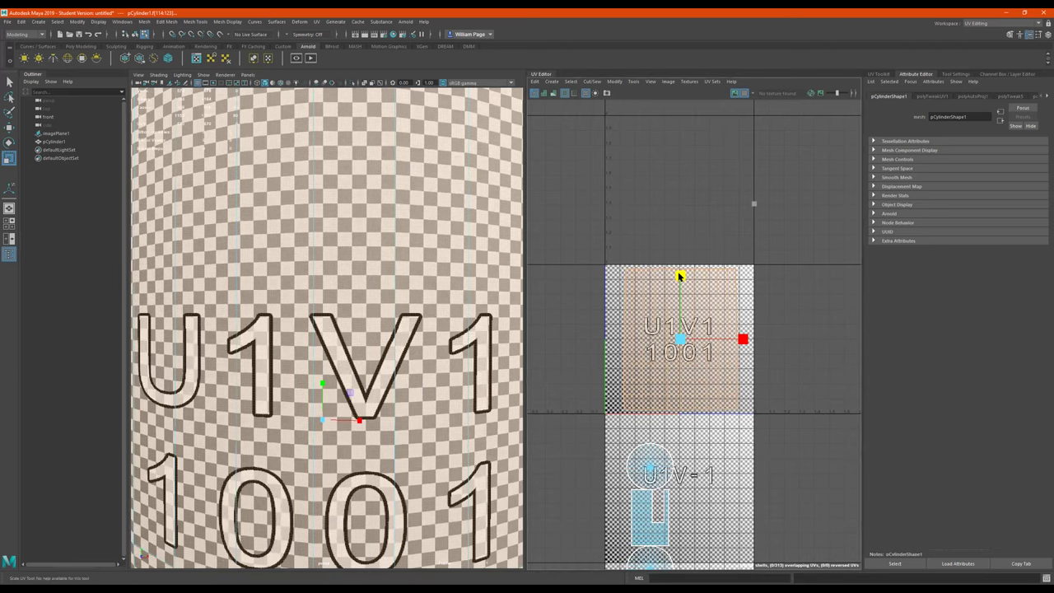
drag(677, 285, 680, 277)
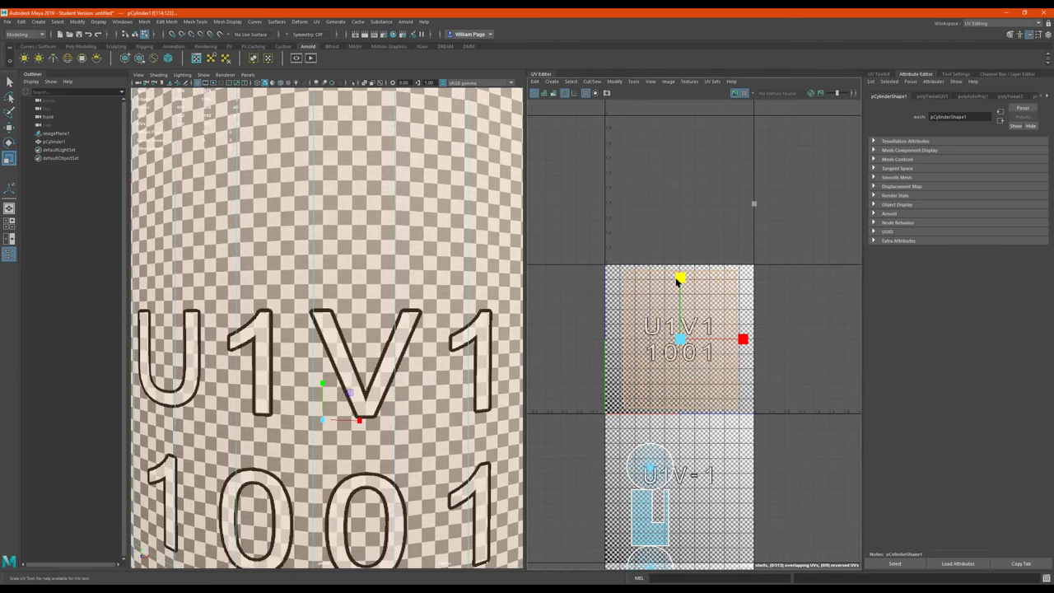
scroll(240, 318, down, 6)
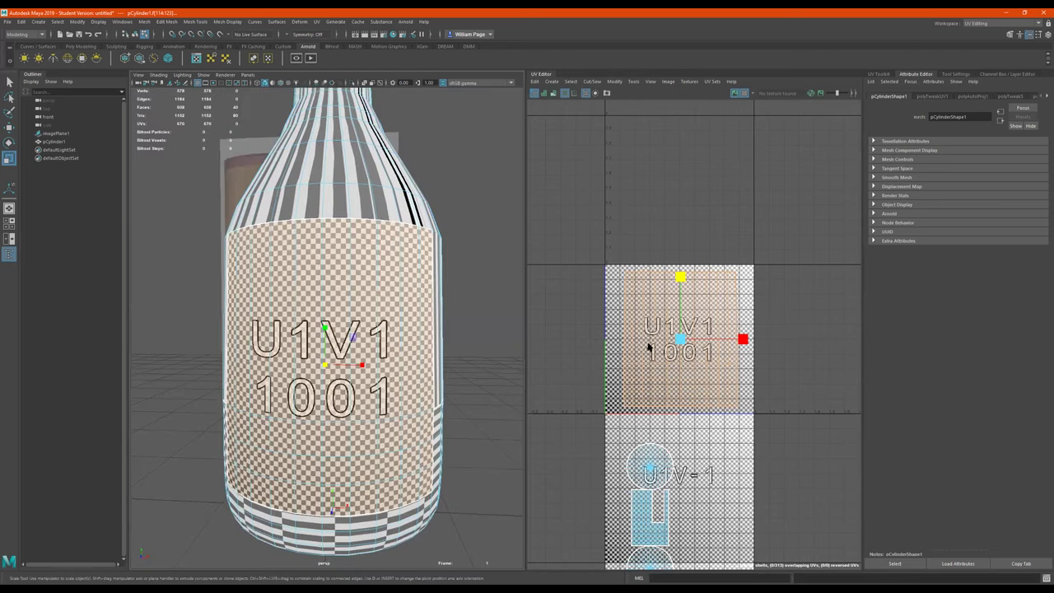
- Scale the label shell up slightly and uniformly to fill tile 1001, checking the checker pattern across the label
click(680, 338)
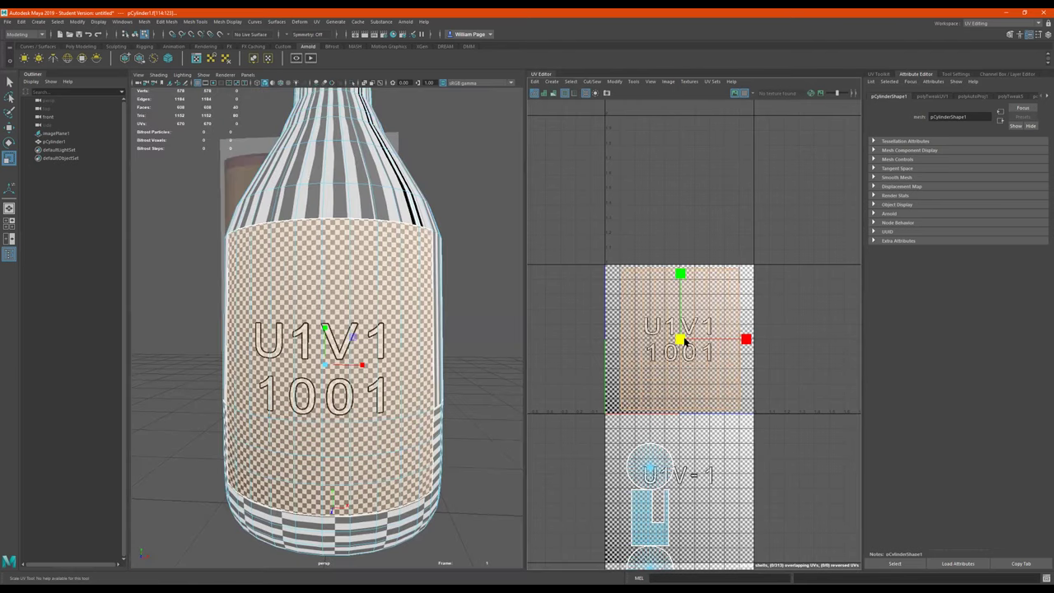
scroll(296, 370, down, 2)
scroll(296, 370, down, 1)
alt+drag(328, 362, 322, 363)
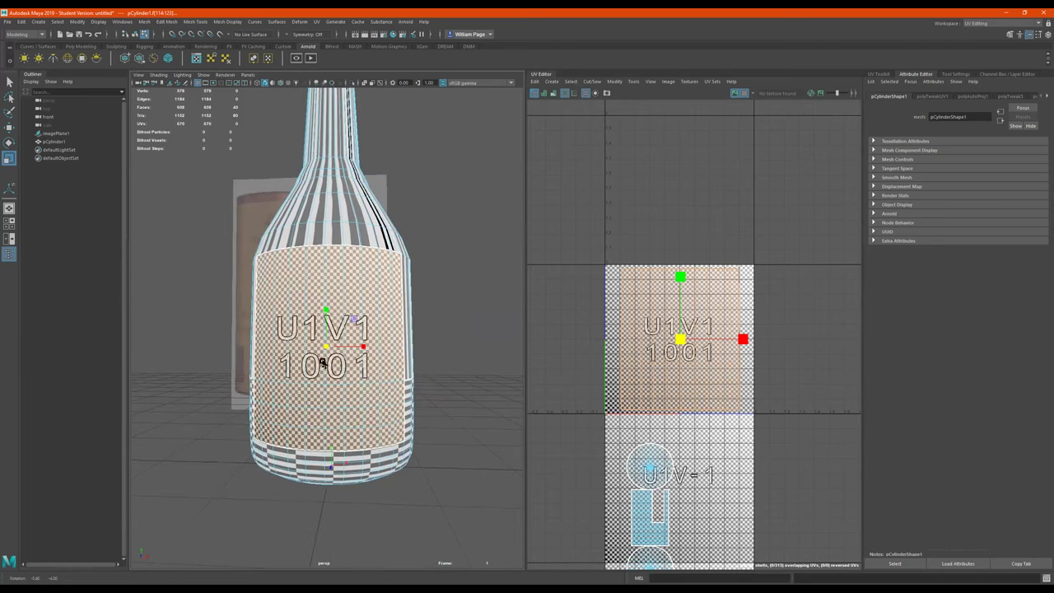
alt+middle_drag(712, 451, 715, 359)
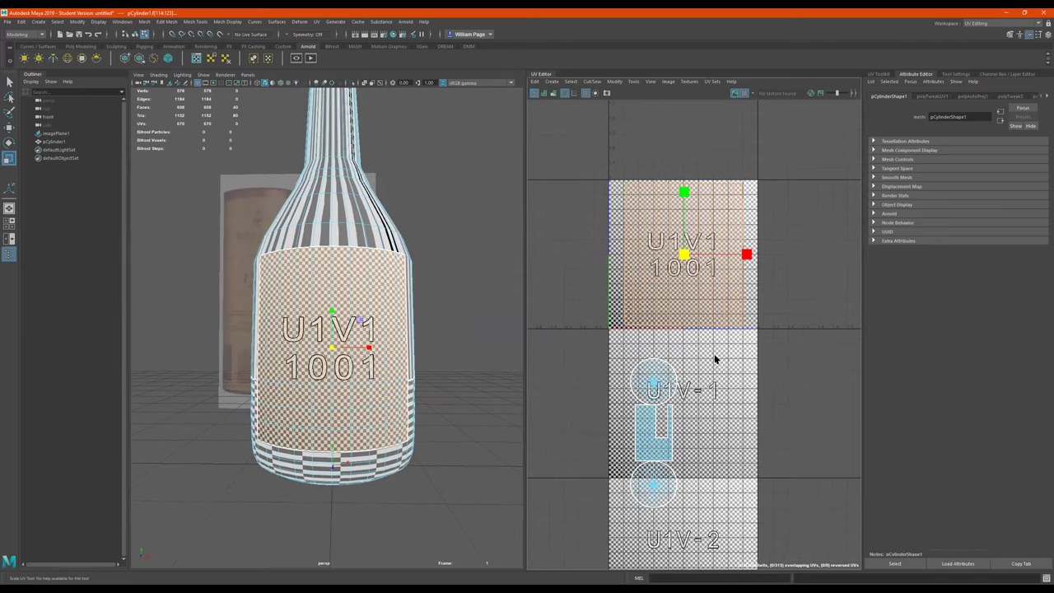
- Move the remaining bottle UV shells from below the first tile into tile 1002, leaving only the label shell in tile 1001
click(634, 460)
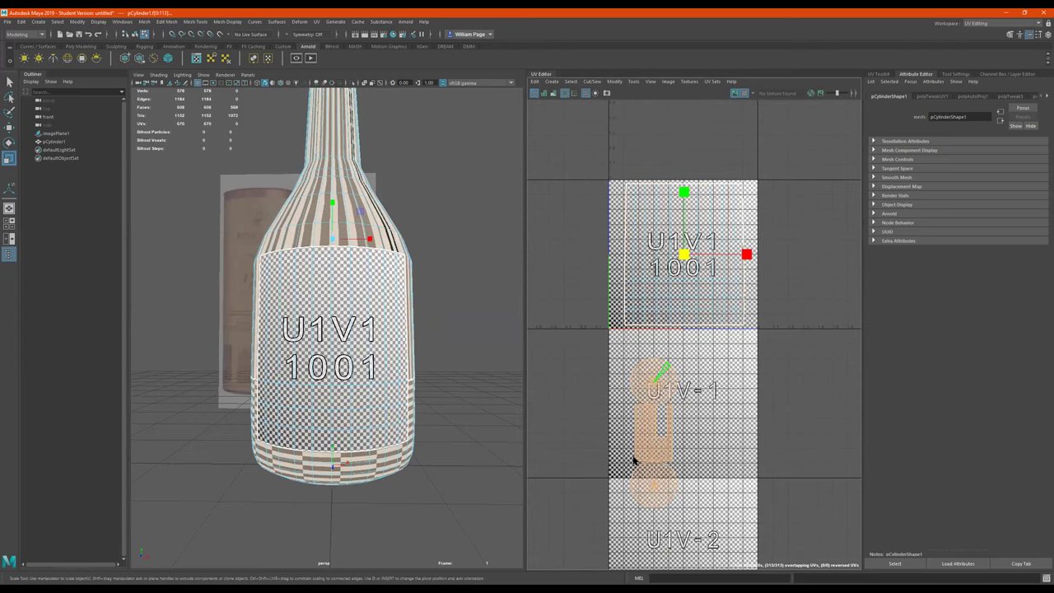
key(w)
drag(653, 435, 823, 258)
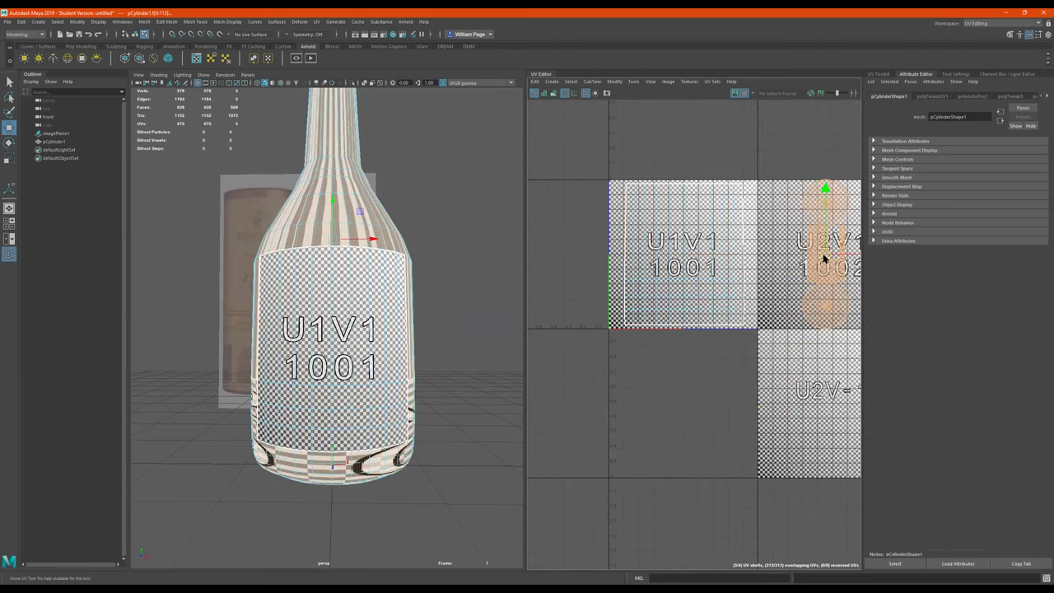
alt+middle_drag(761, 275, 700, 288)
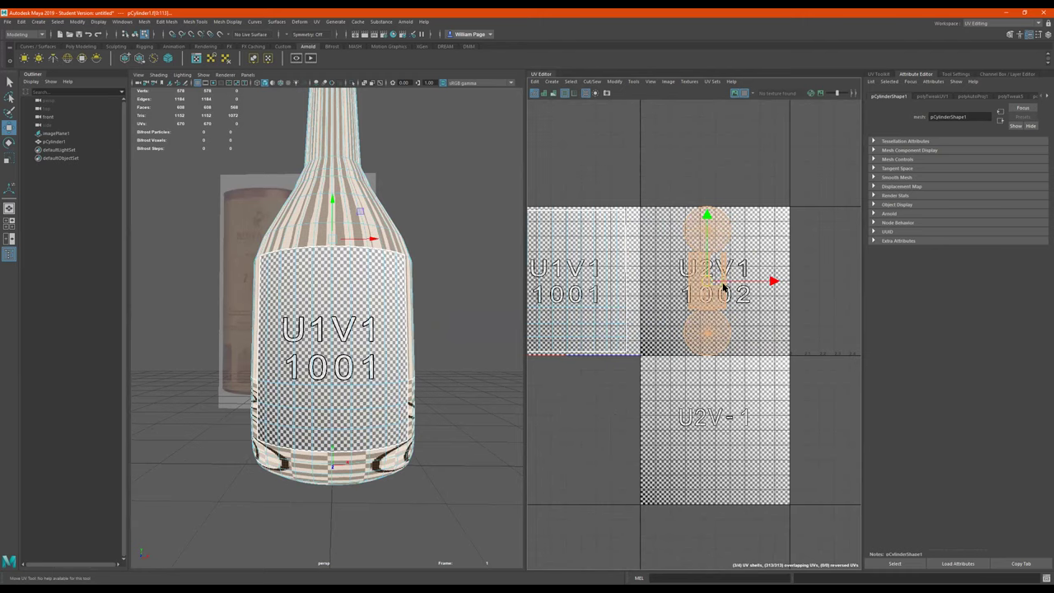
scroll(691, 288, up, 1)
scroll(349, 316, down, 2)
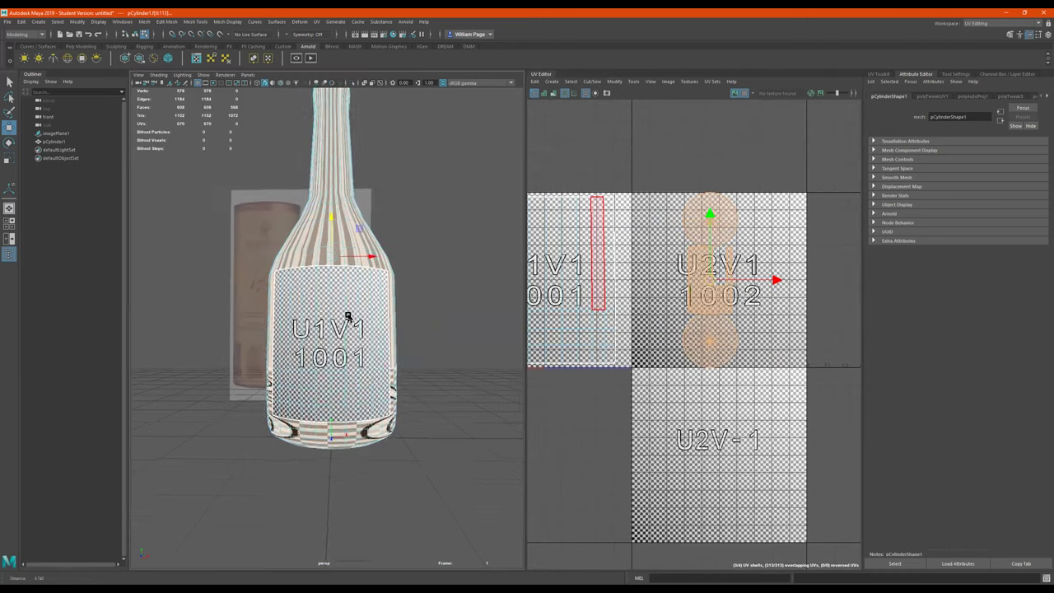
alt+drag(332, 318, 305, 328)
alt+right_drag(369, 310, 376, 301)
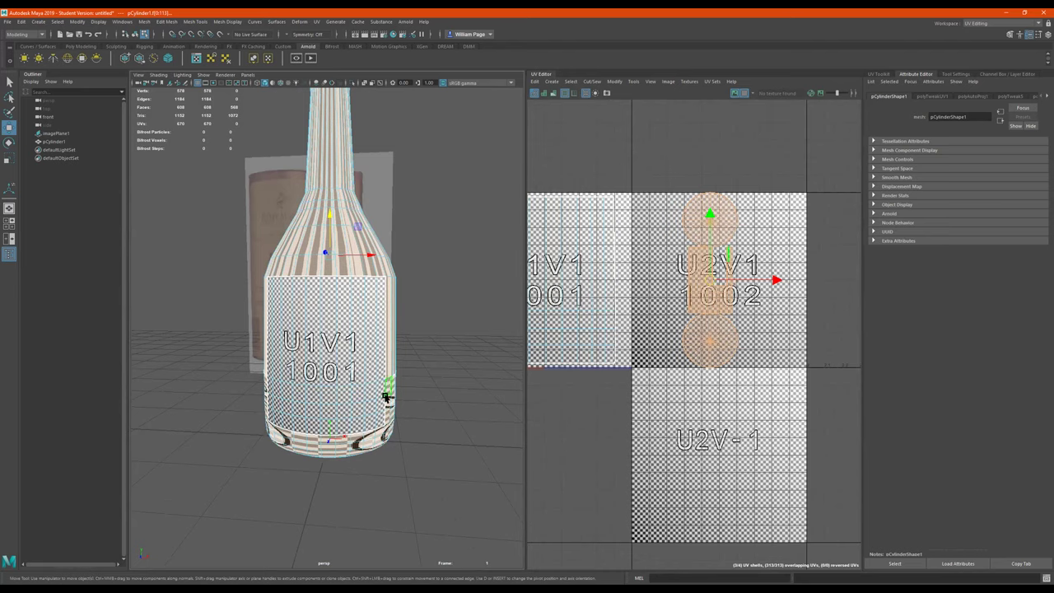
scroll(337, 350, down, 2)
alt+middle_drag(643, 358, 729, 363)
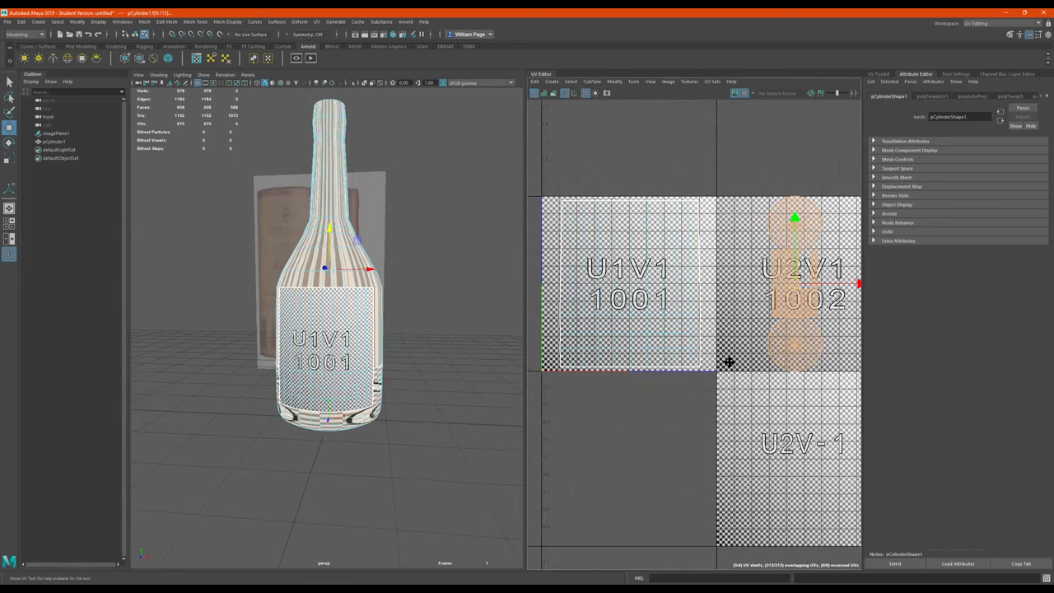
alt+drag(351, 345, 371, 351)
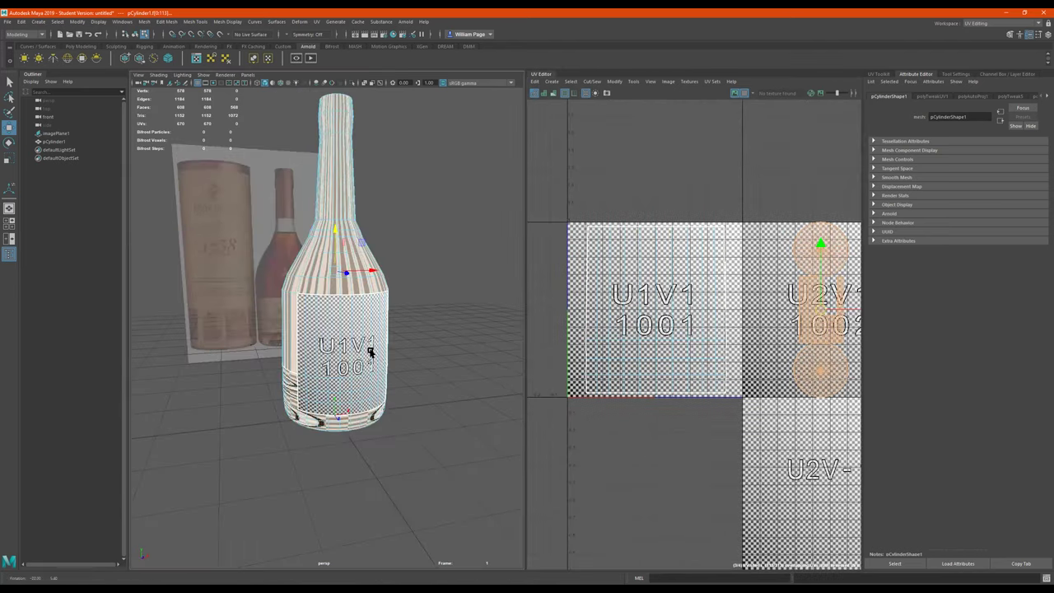
- Open the UV Snapshot options and set the output file to remmy_UV on the Desktop
click(606, 94)
click(606, 93)
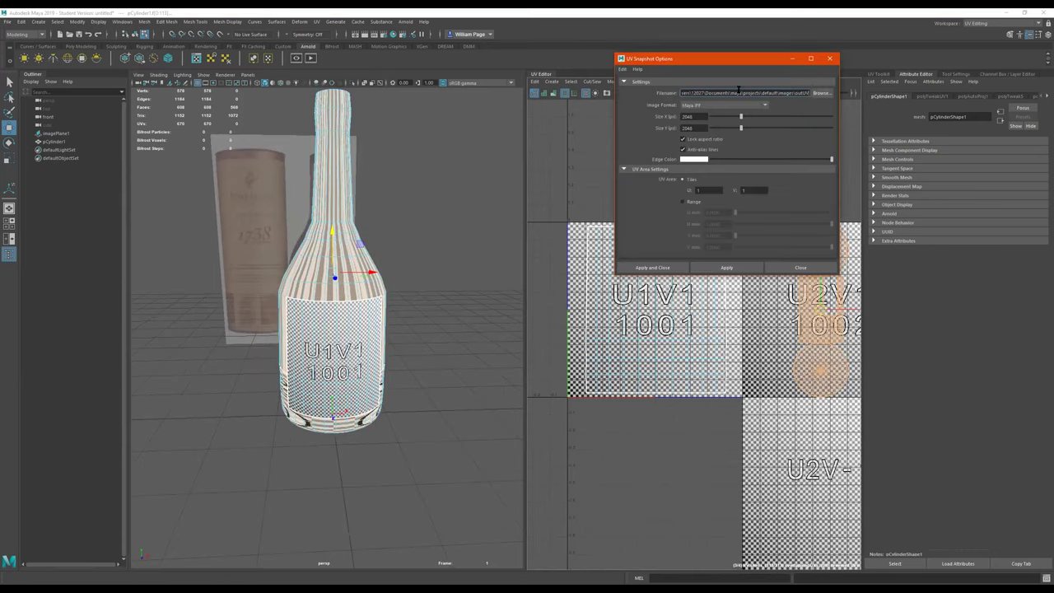
click(822, 93)
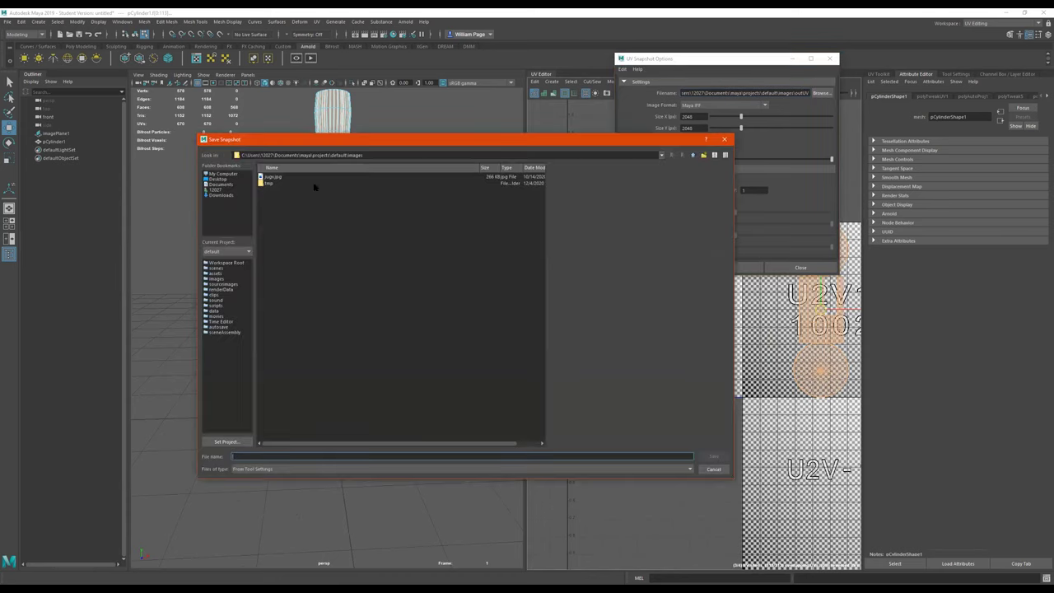
click(226, 180)
click(286, 457)
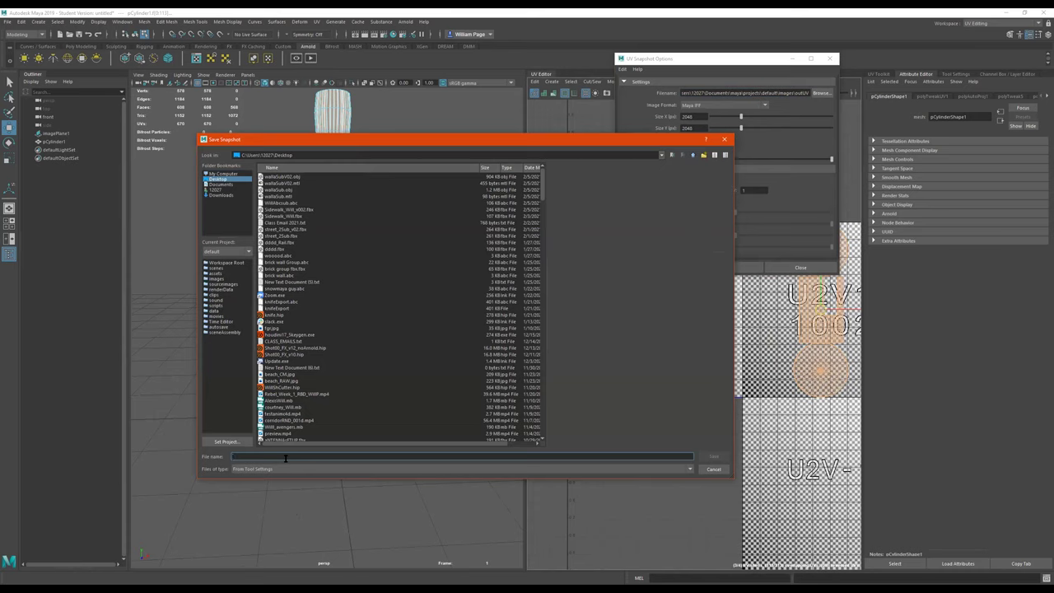
text(remmy_UV)
key(Return)
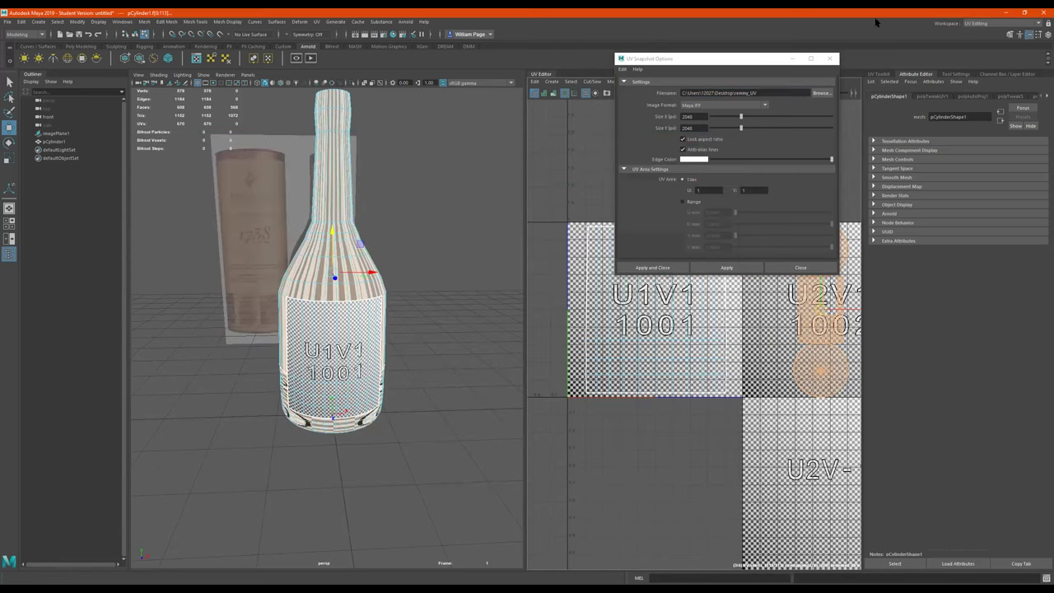
- Set the UV snapshot's image format to Targa and export the snapshot of the first tile
click(732, 108)
scroll(723, 150, down, 3)
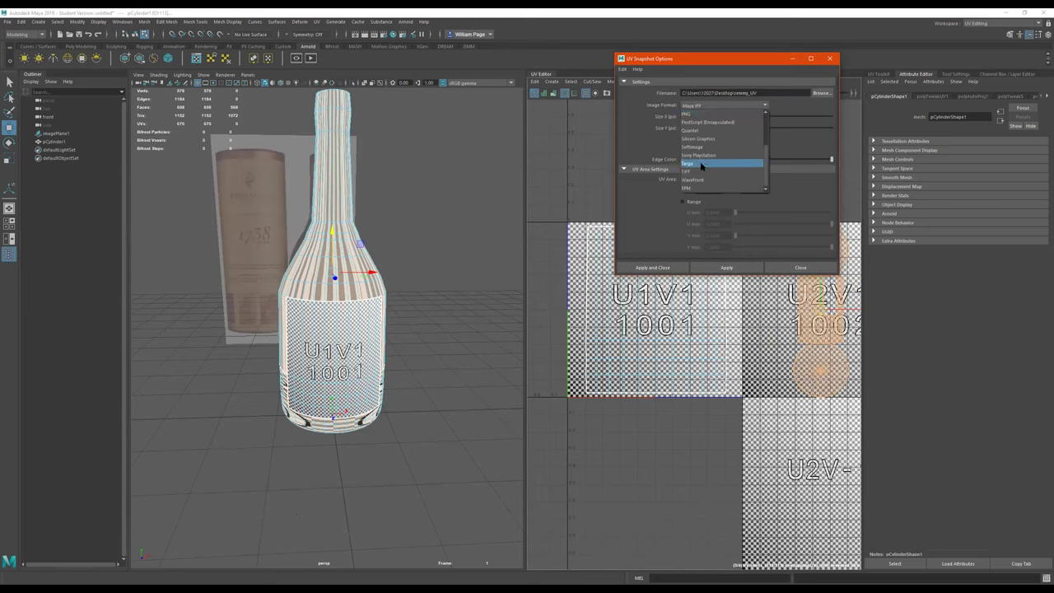
click(700, 164)
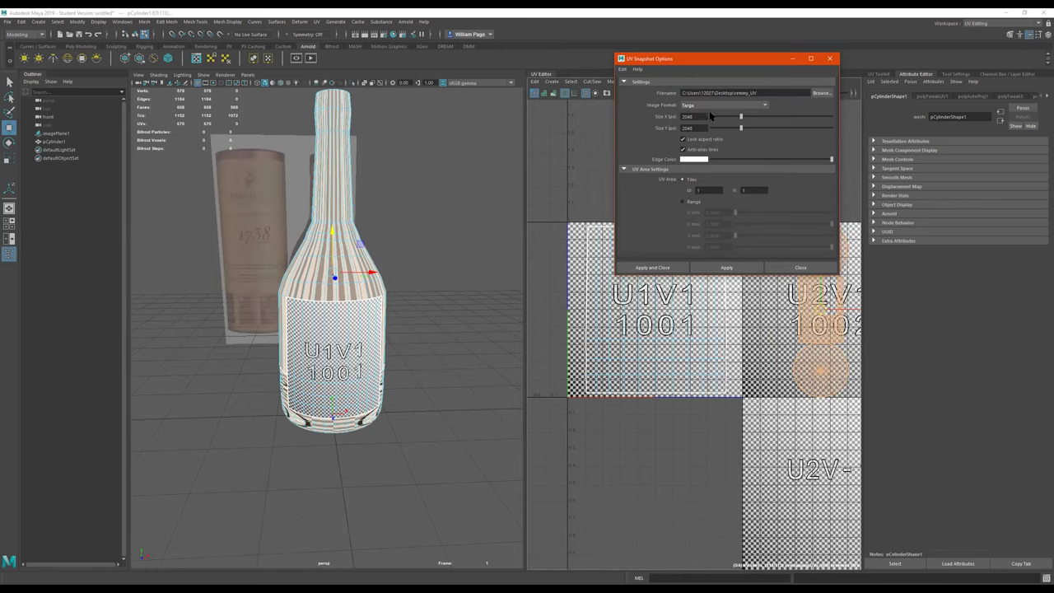
click(666, 267)
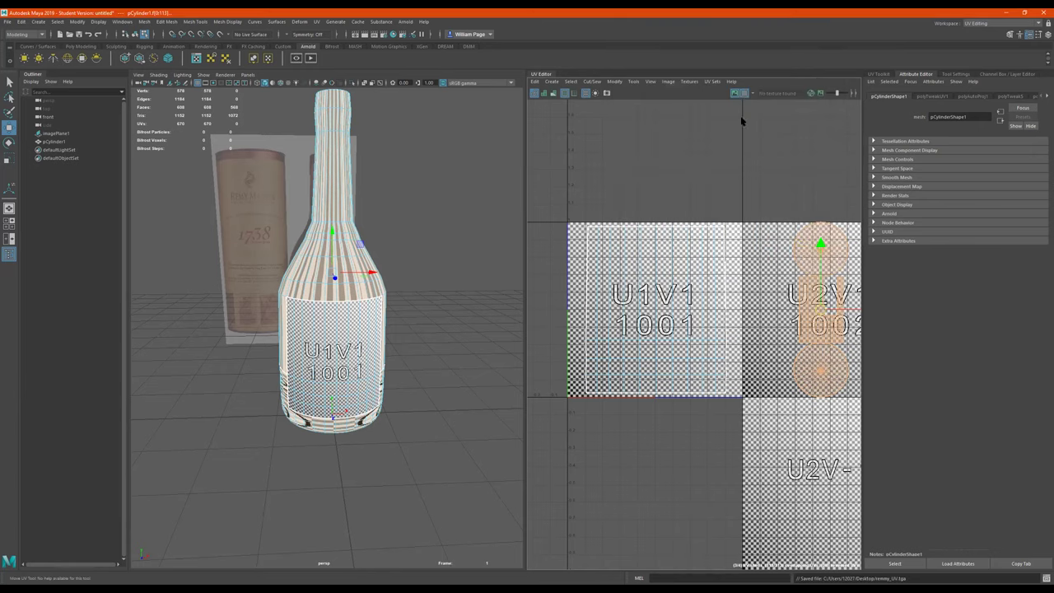
- Check the UV snapshot's save location on the Desktop, then close the snapshot options without changing them
click(606, 93)
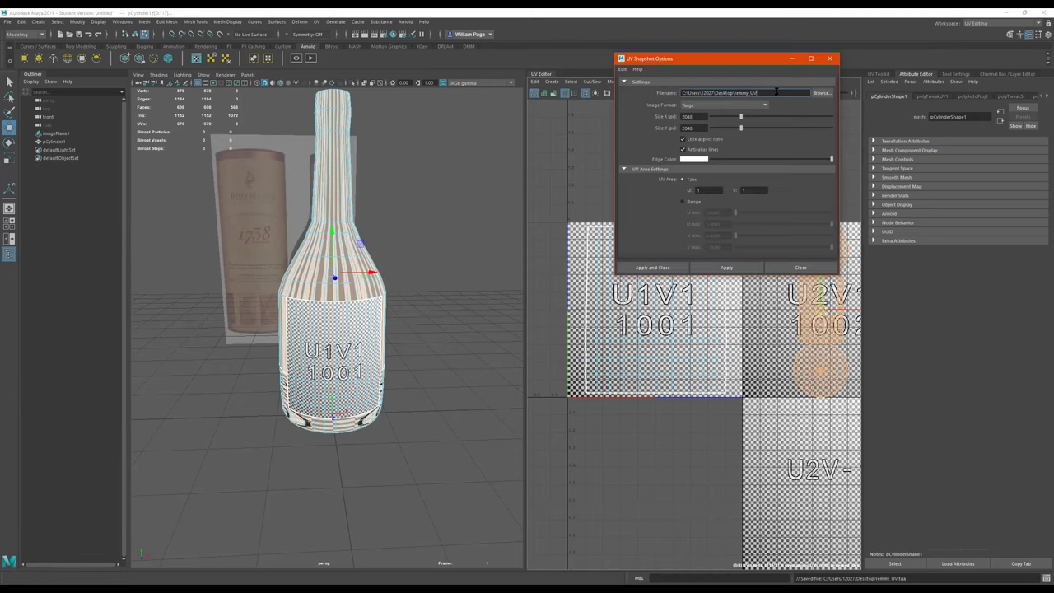
click(820, 93)
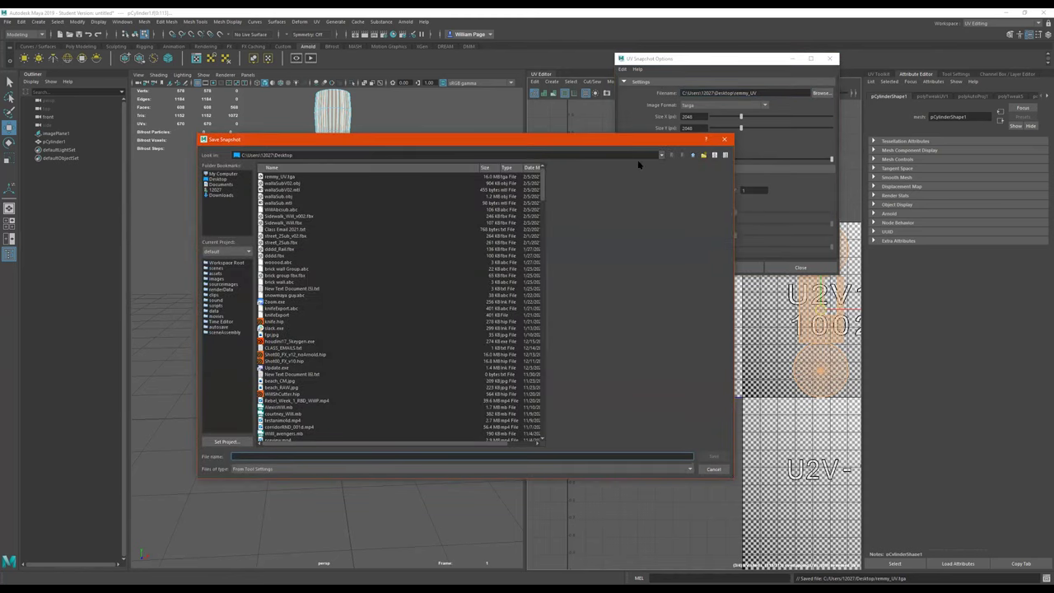
click(728, 140)
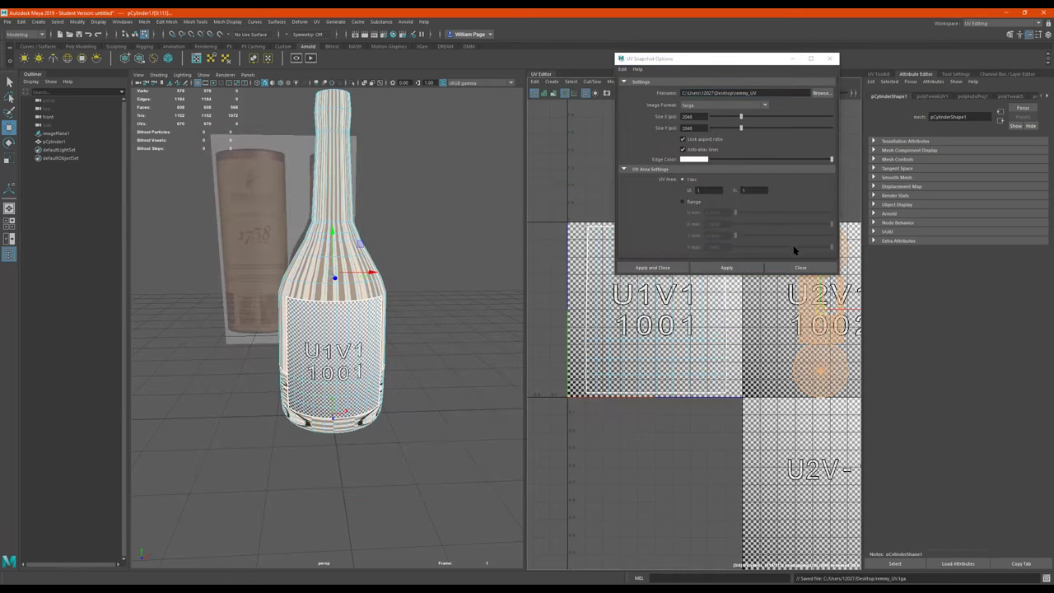
click(803, 268)
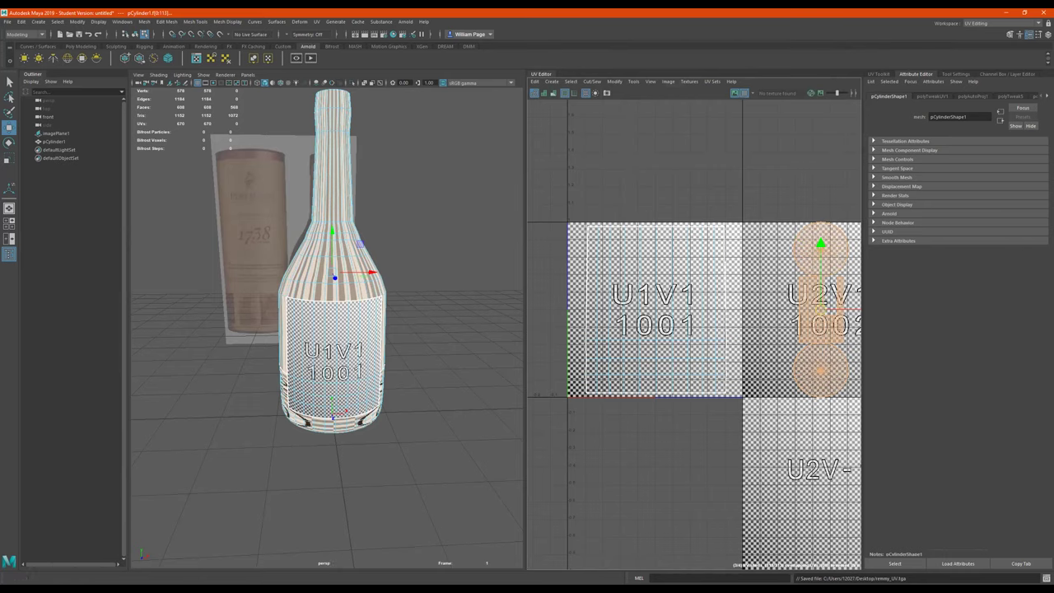
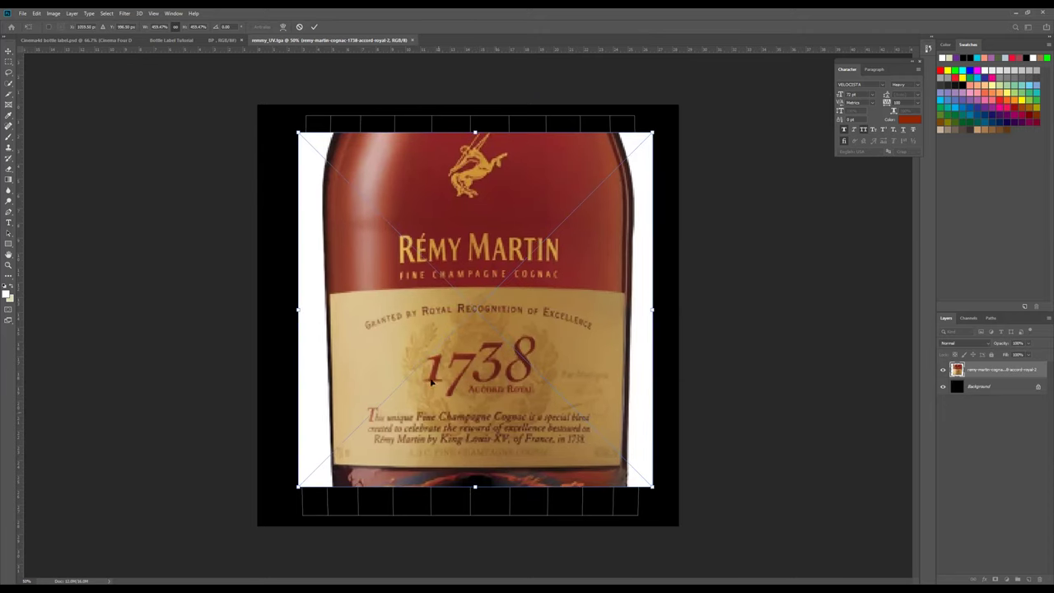
- In Photoshop, commit the placed bottle photo over the UV snapshot and lower its layer opacity to 62%
key(Return)
key(t)
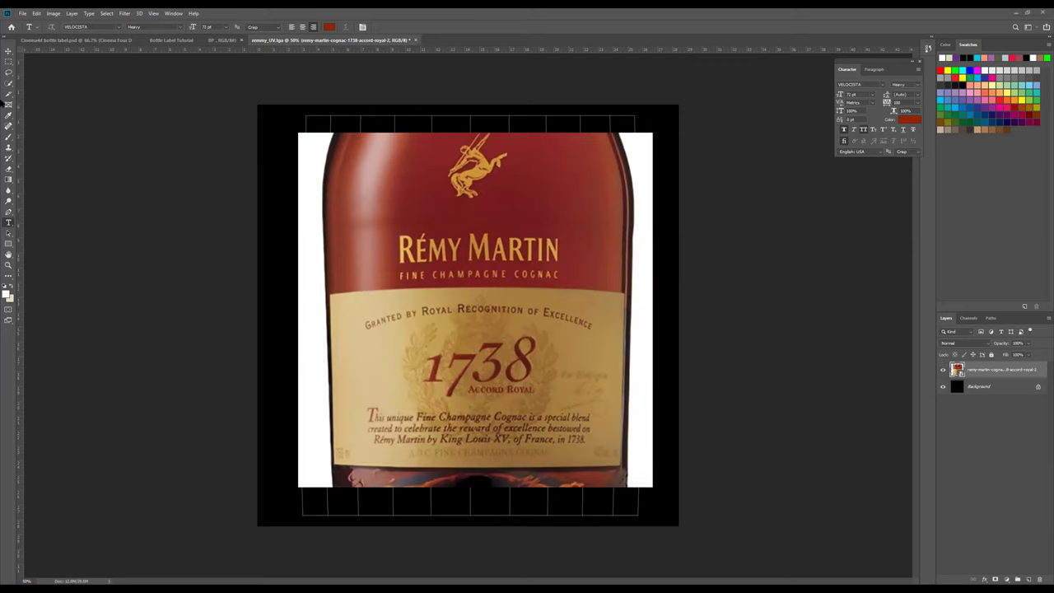
click(8, 51)
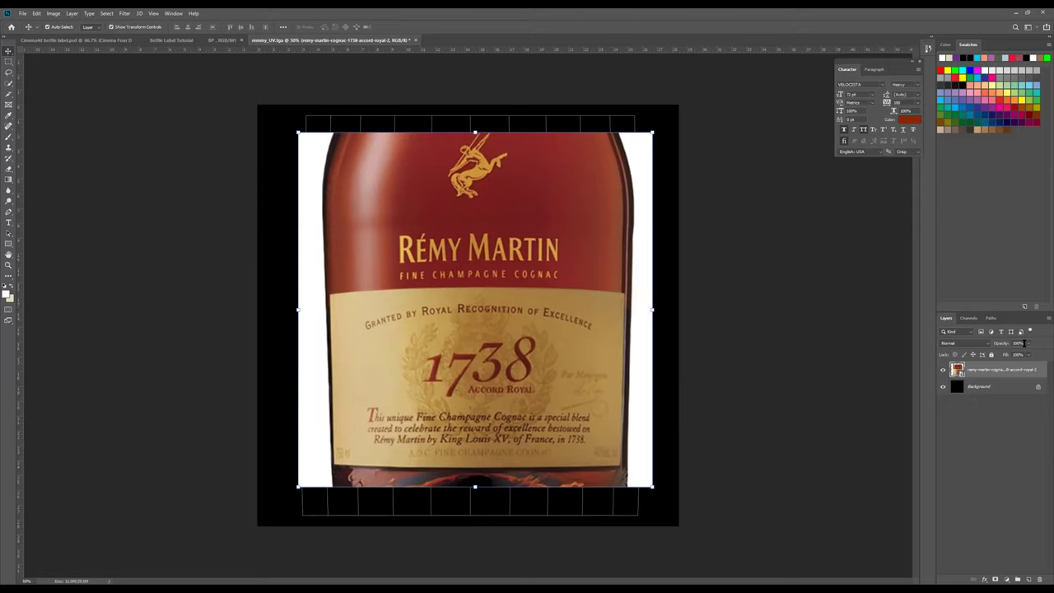
drag(1026, 345, 994, 354)
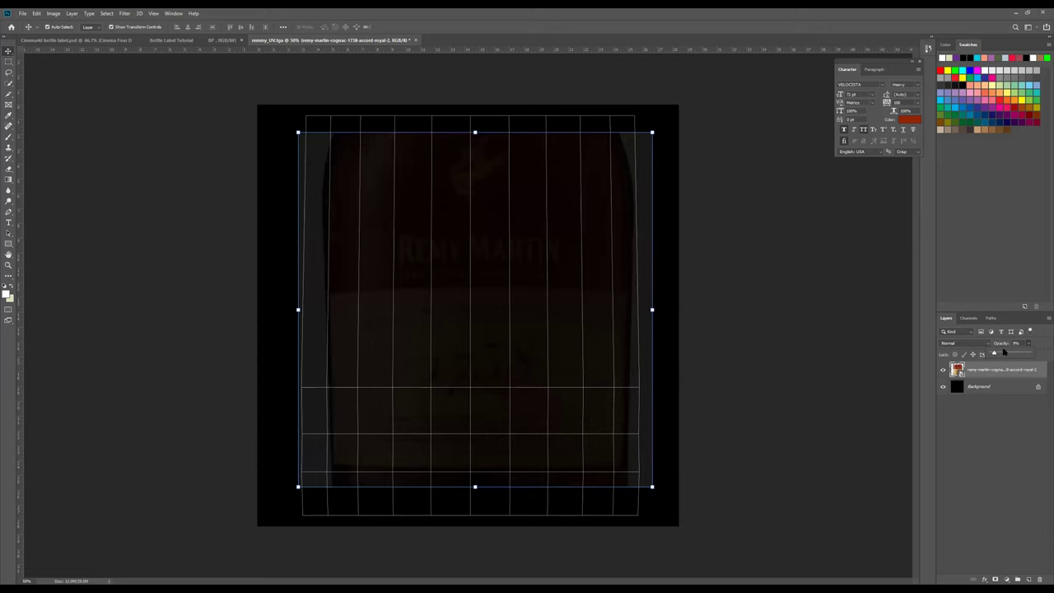
drag(1007, 353, 1014, 354)
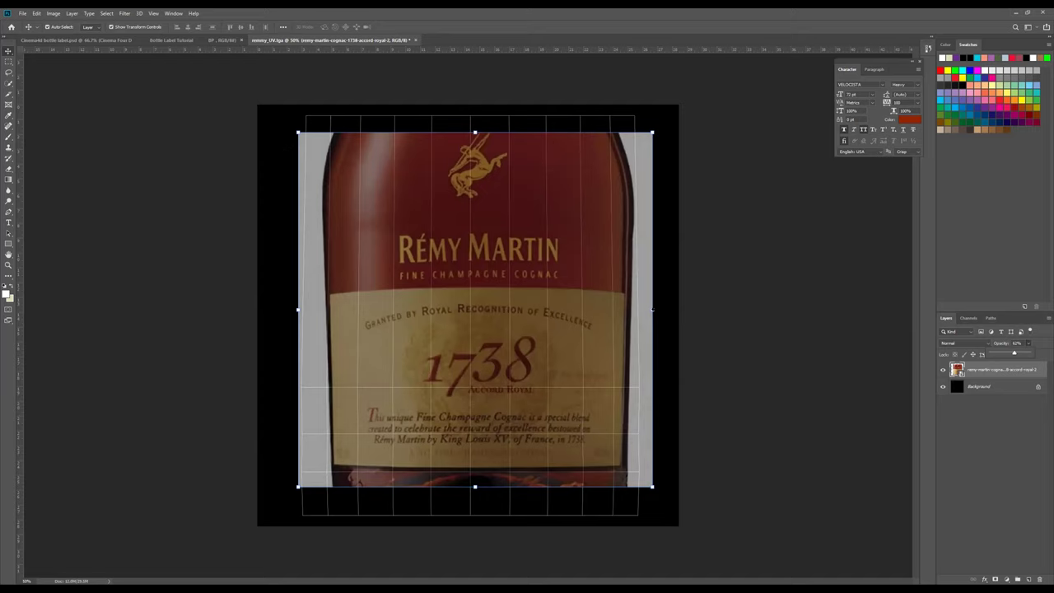
- Scale the bottle photo up proportionally so the cream label spans the width of the UV grid, and apply the transform
drag(652, 132, 672, 112)
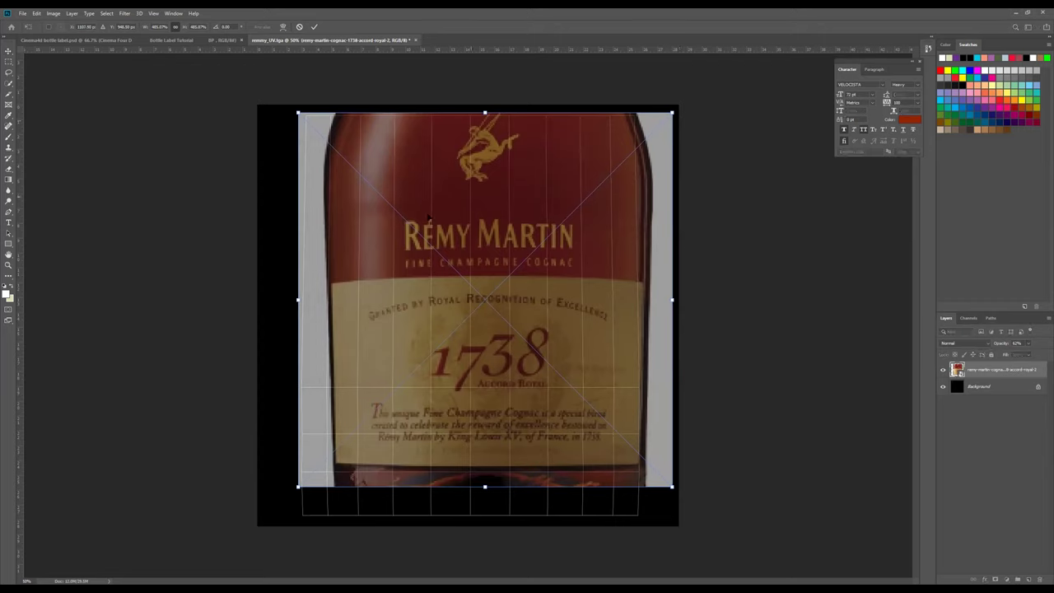
drag(298, 486, 268, 520)
drag(670, 518, 667, 516)
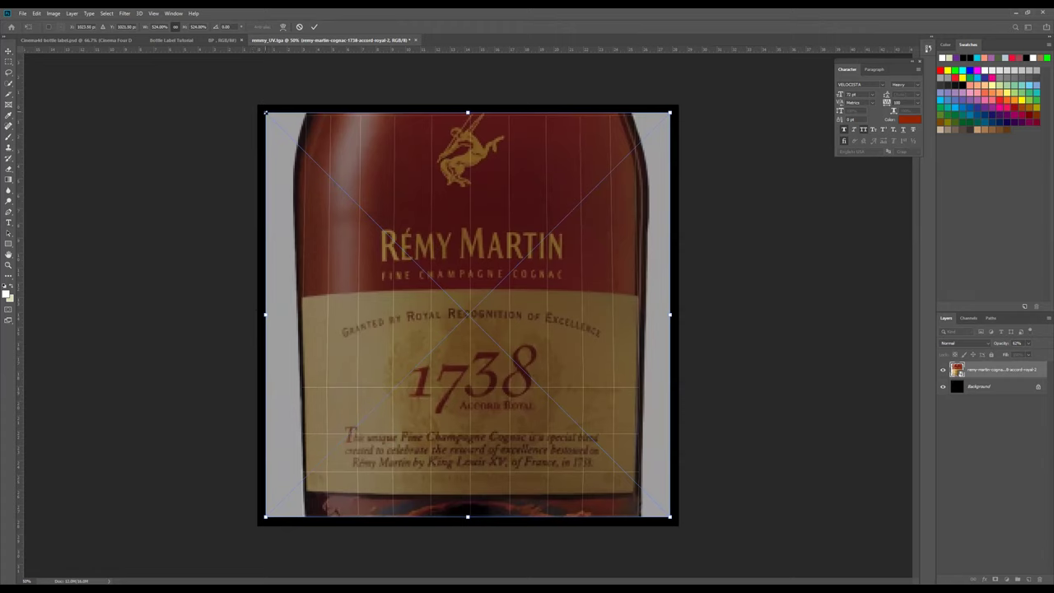
drag(265, 111, 264, 110)
key(Return)
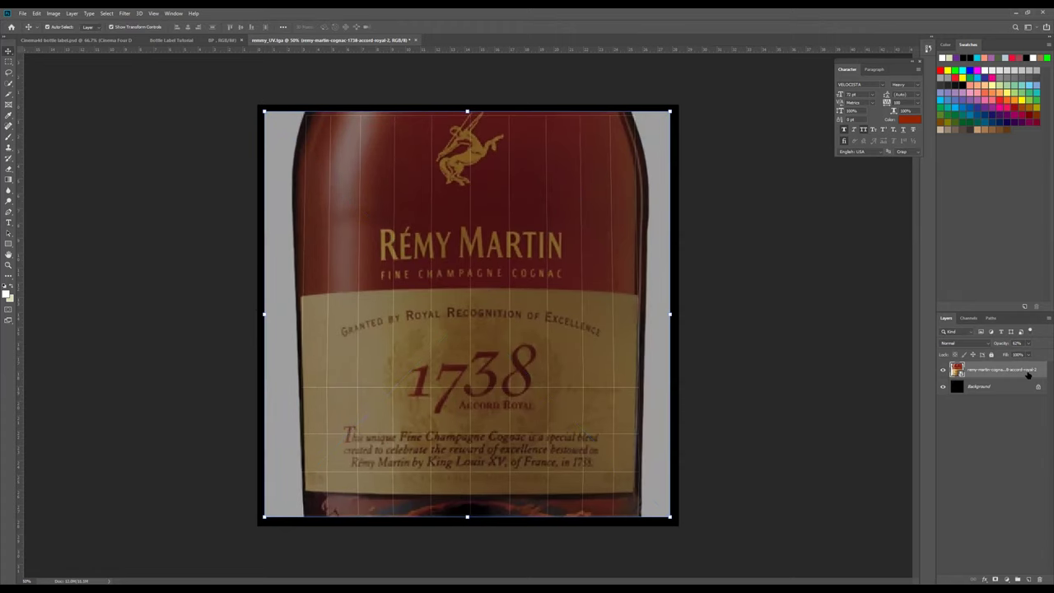
- Duplicate the bottle photo layer under its default copy name and hide the original layer beneath it
right_click(977, 373)
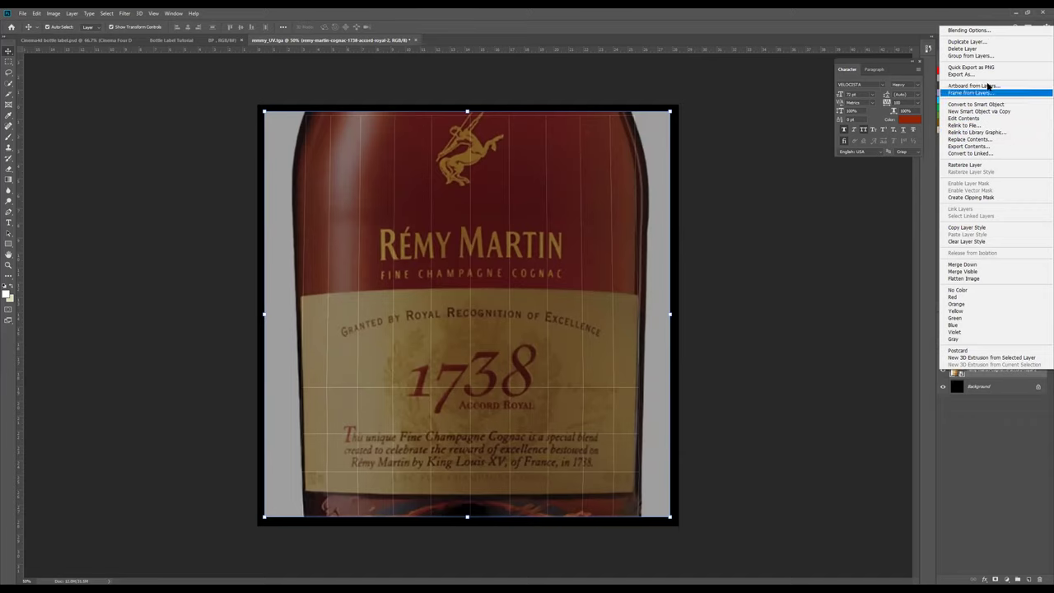
click(990, 42)
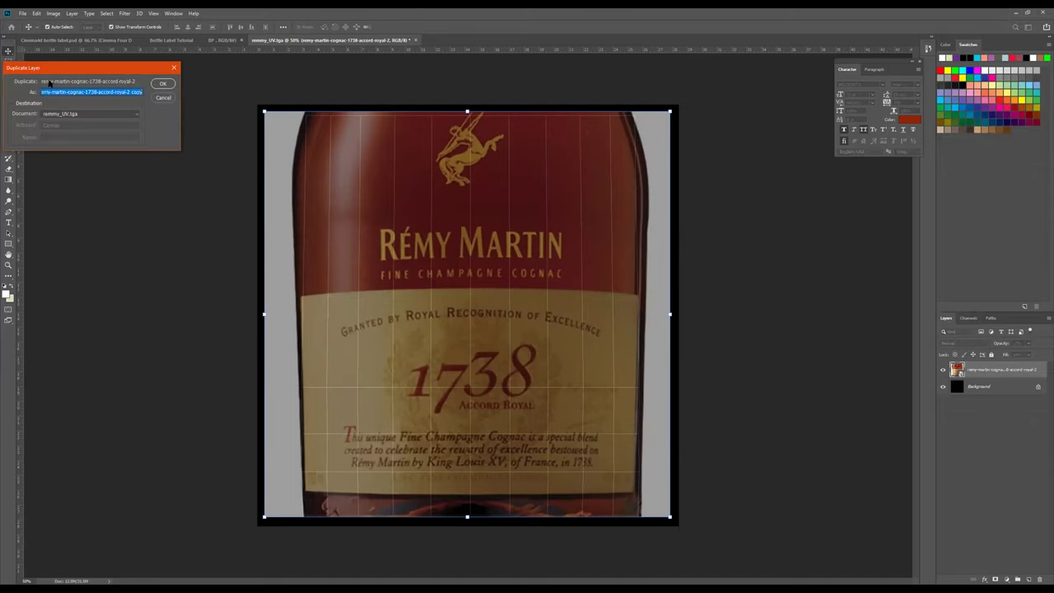
click(163, 84)
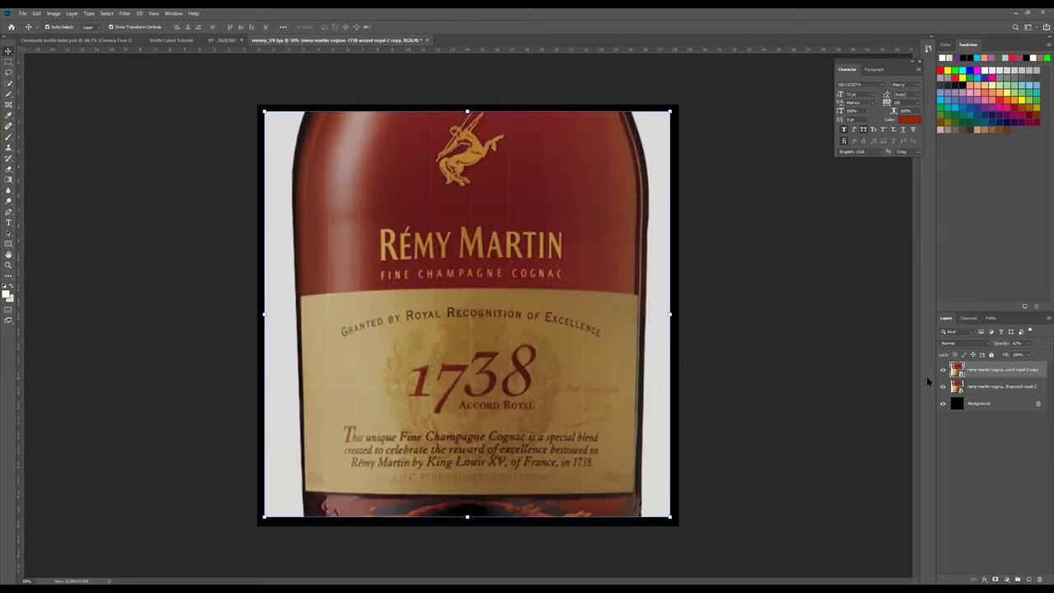
click(942, 386)
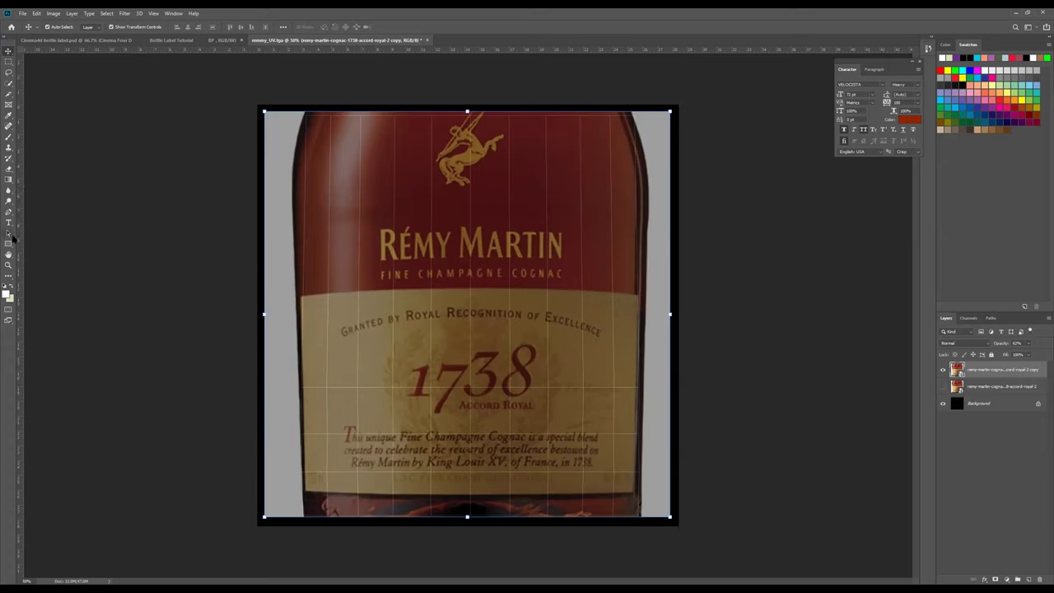
- Copy a thin full-width strip from just below the cream label's upper edge to a new layer, and hide the bottle photo copy
click(9, 62)
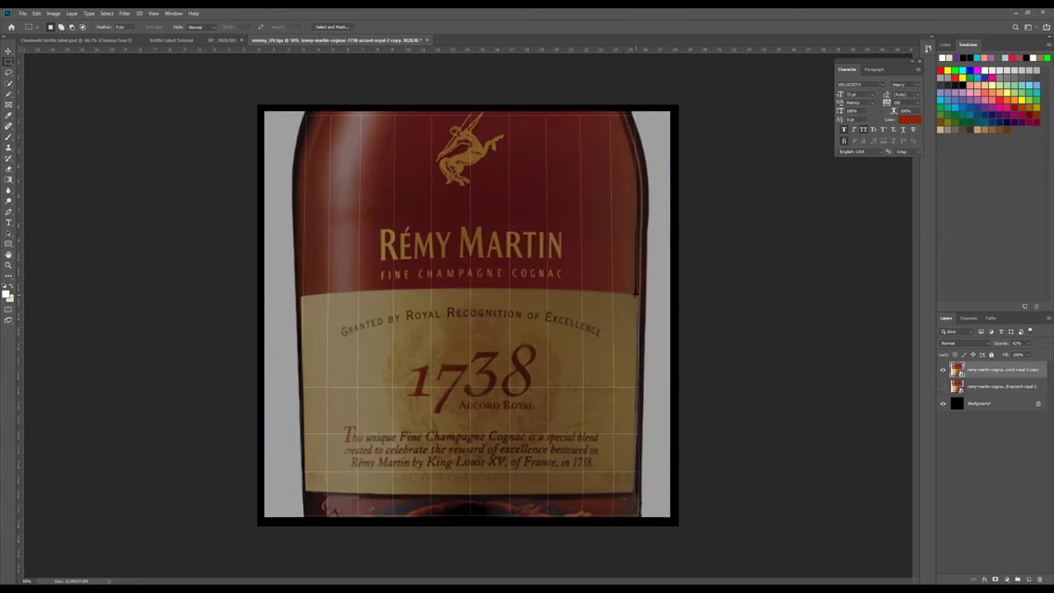
drag(636, 294, 302, 308)
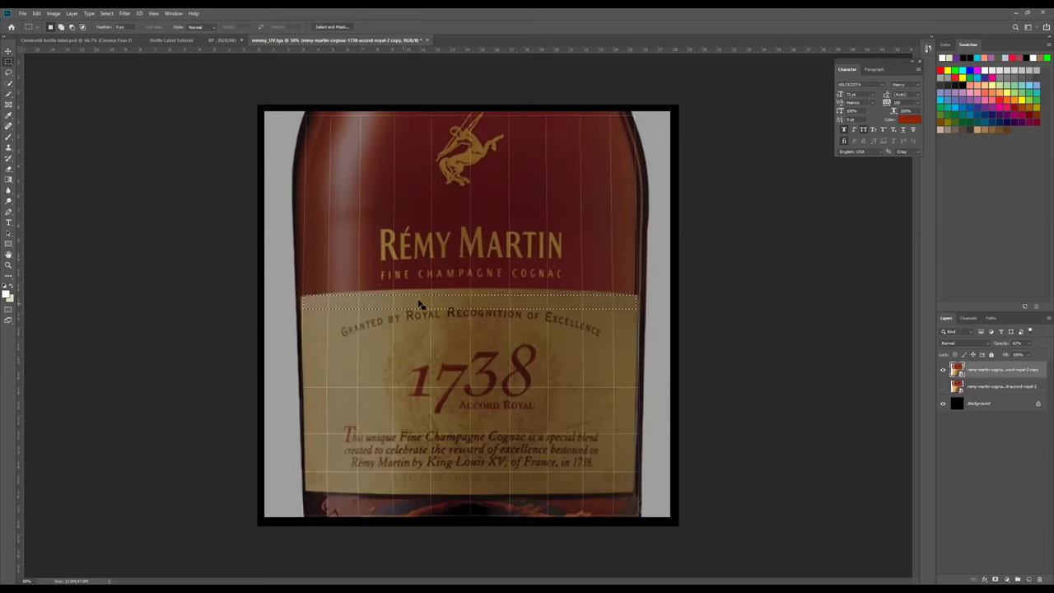
click(547, 299)
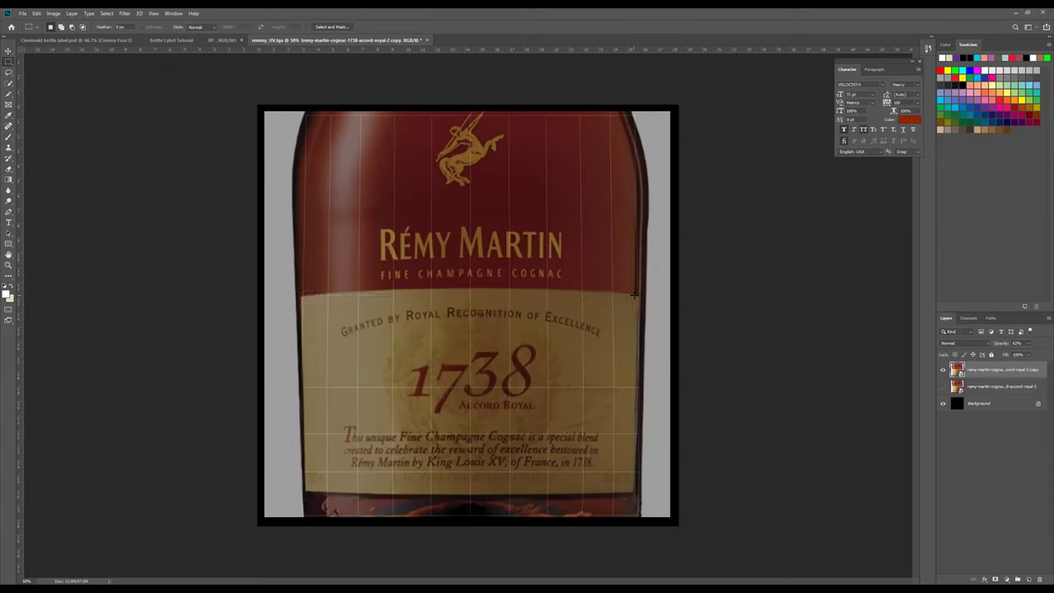
drag(635, 295, 301, 306)
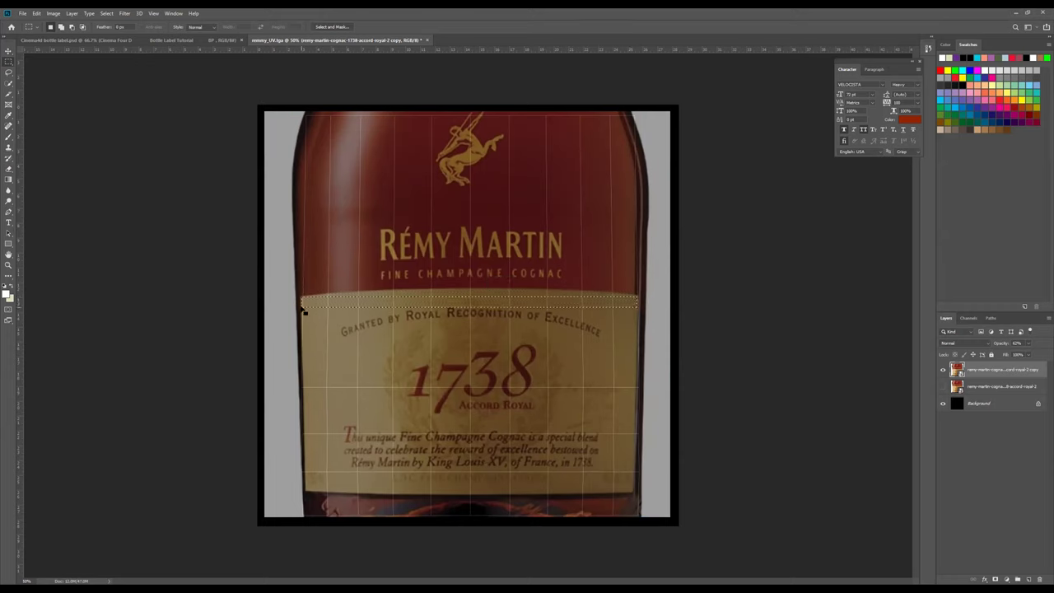
right_click(527, 305)
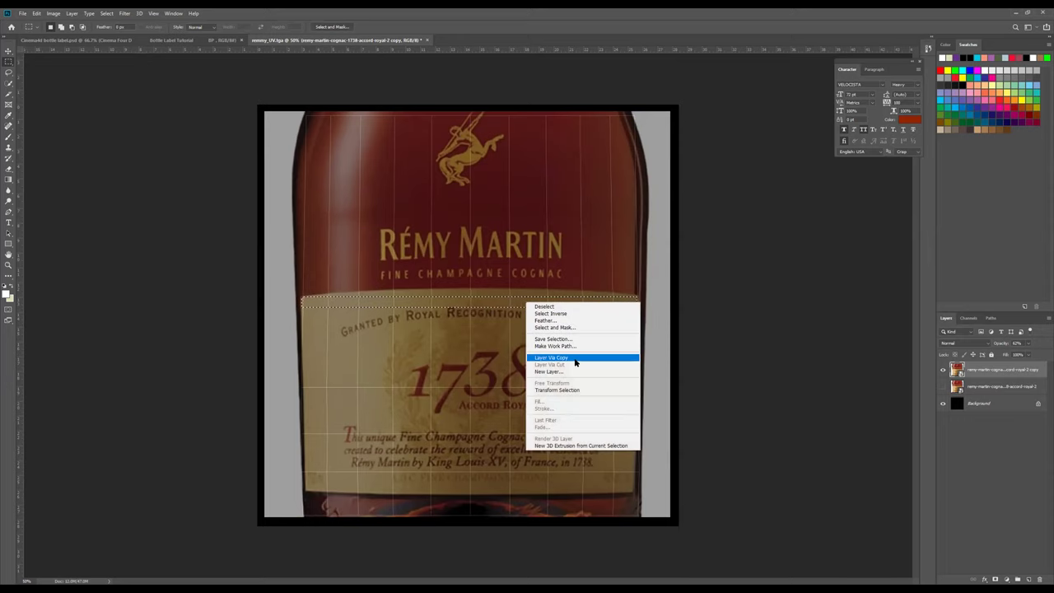
click(575, 360)
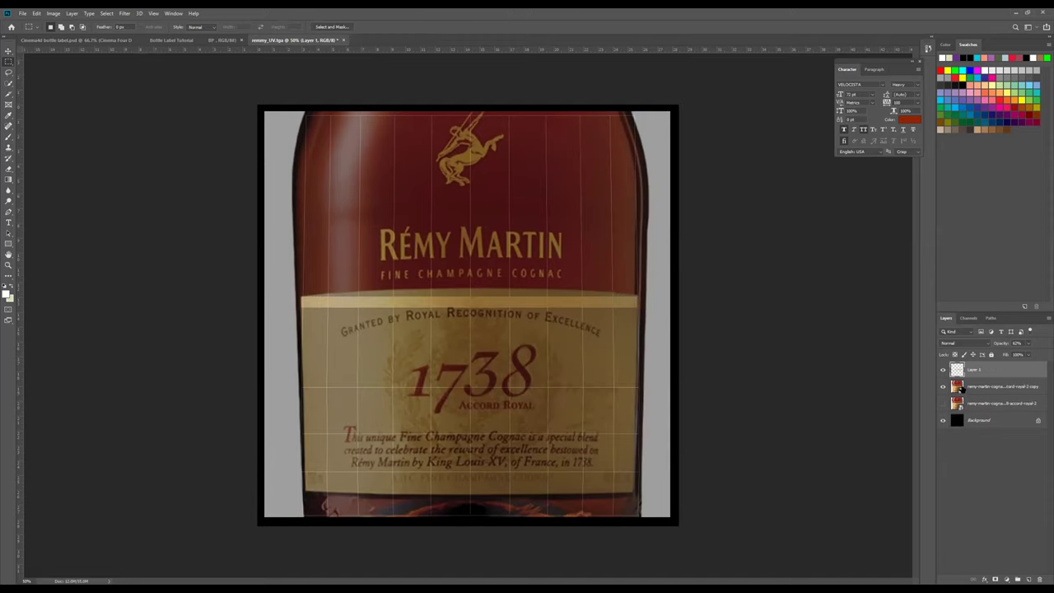
click(943, 386)
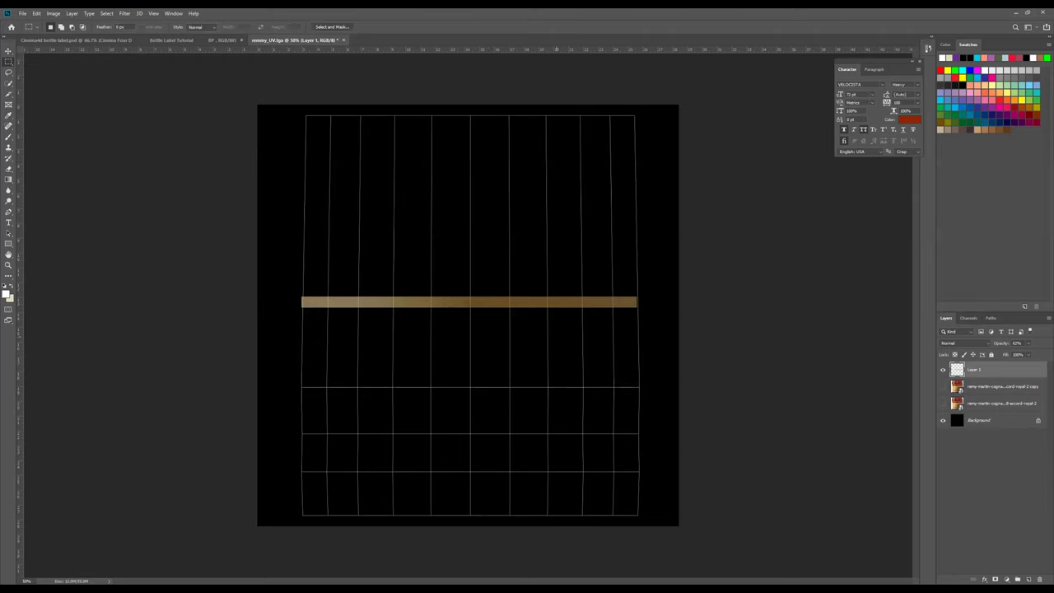
- Stretch the cream strip non-proportionally until it covers the whole front label UV grid, and apply the transform
key(ctrl+t)
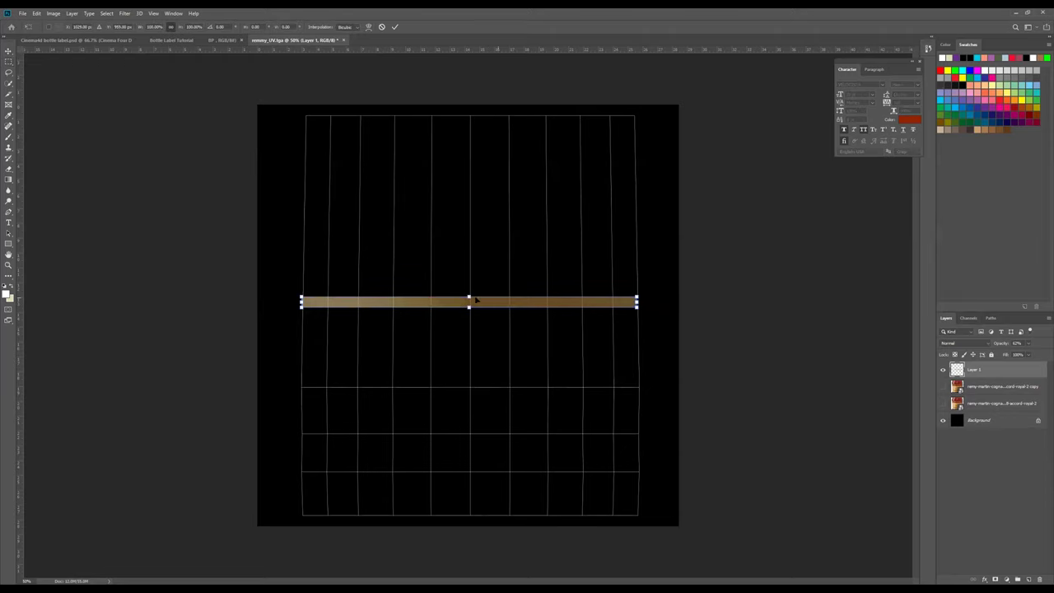
drag(468, 297, 468, 243)
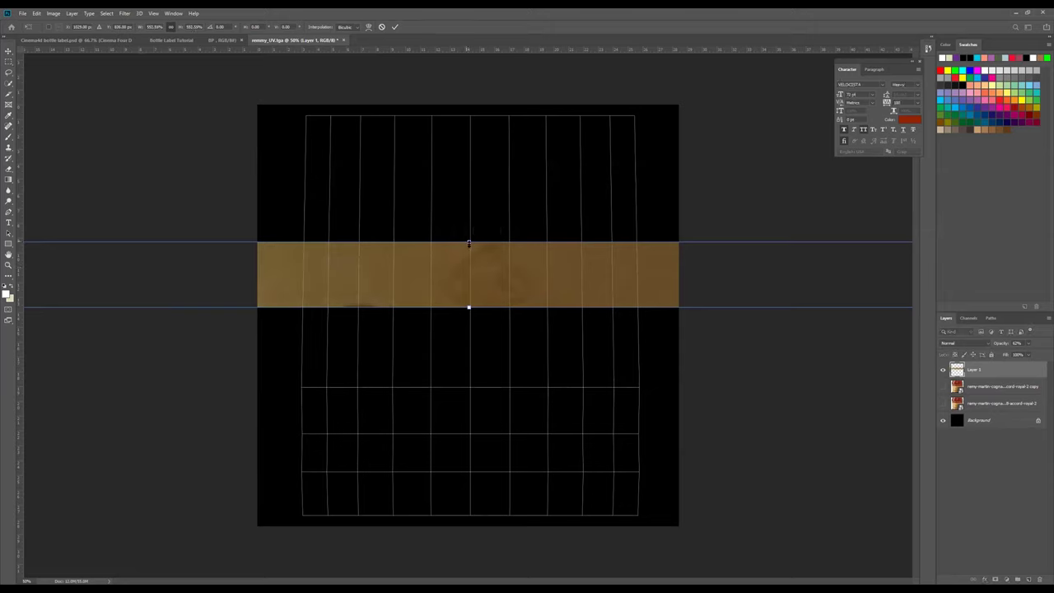
key(ctrl+z)
drag(469, 297, 468, 116)
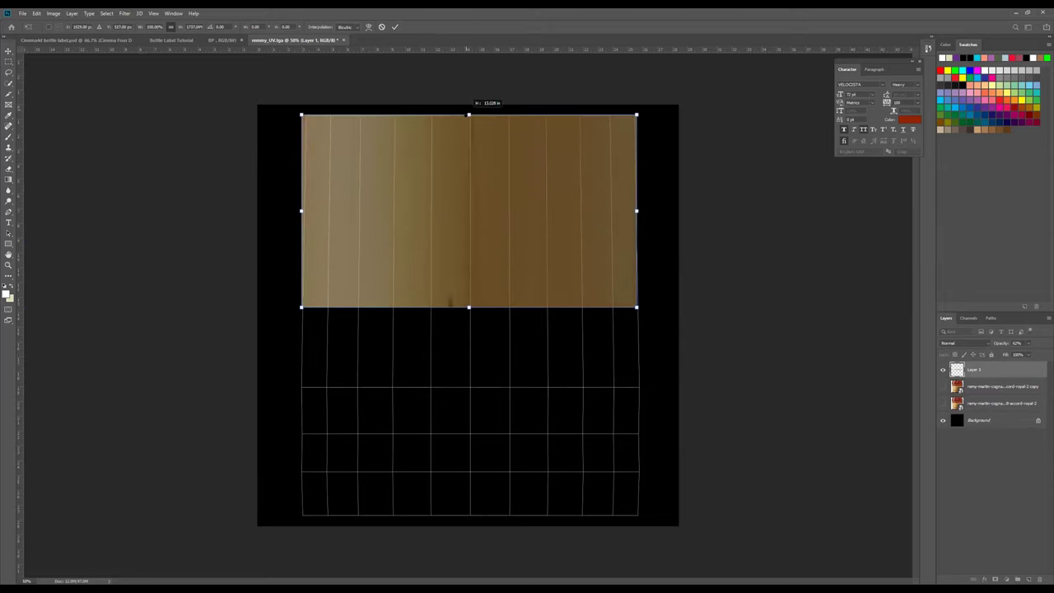
drag(451, 303, 451, 515)
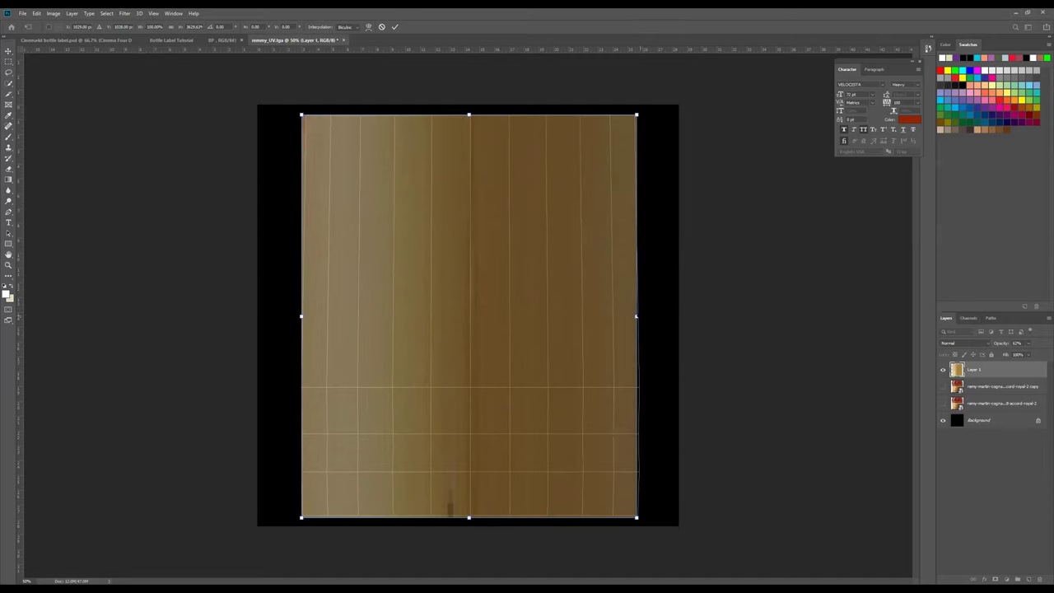
drag(636, 316, 644, 316)
drag(301, 316, 305, 316)
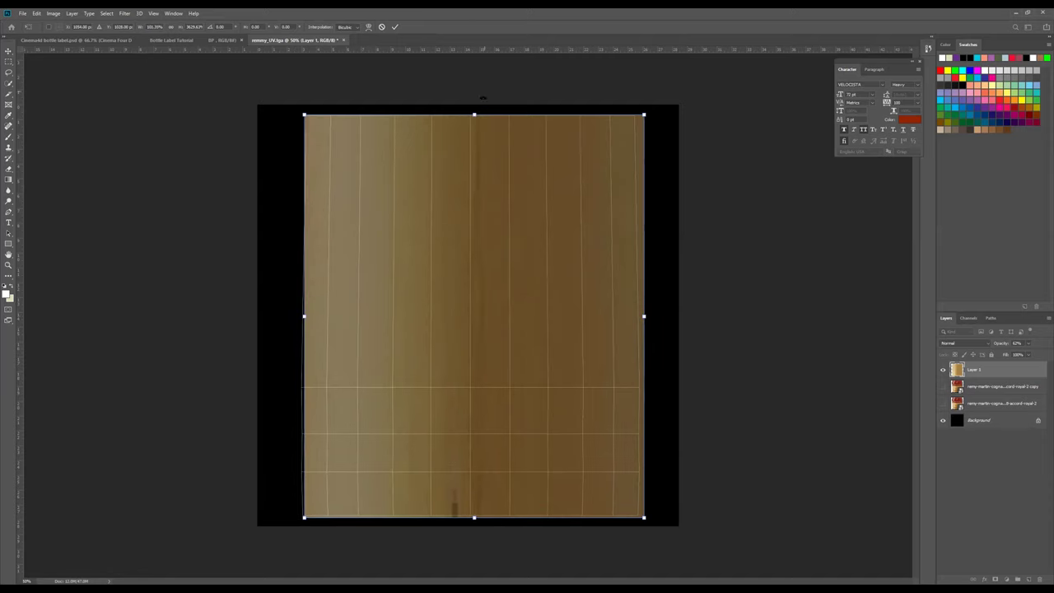
drag(474, 116, 475, 111)
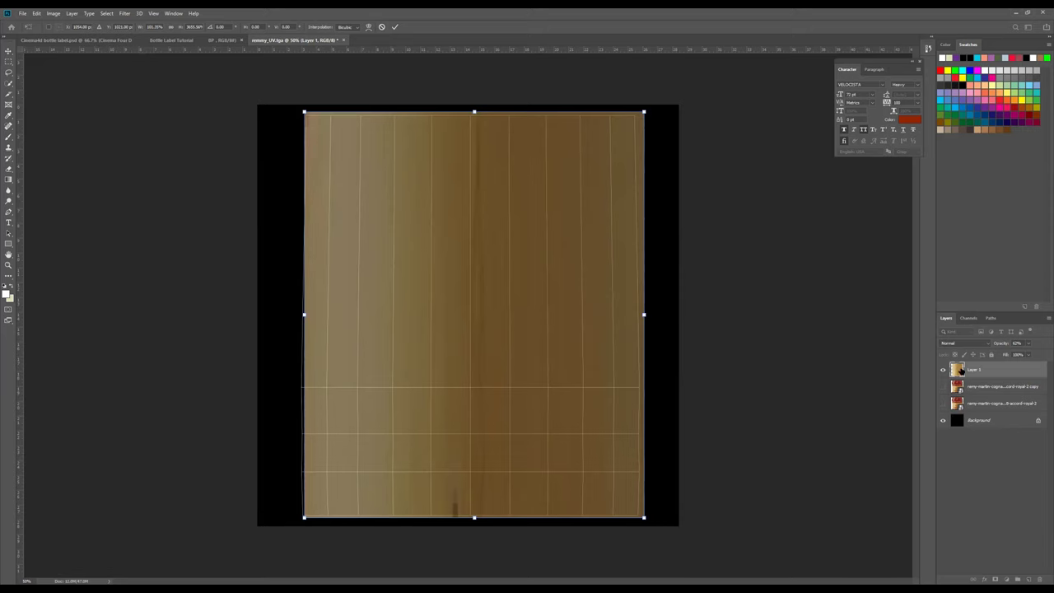
key(Return)
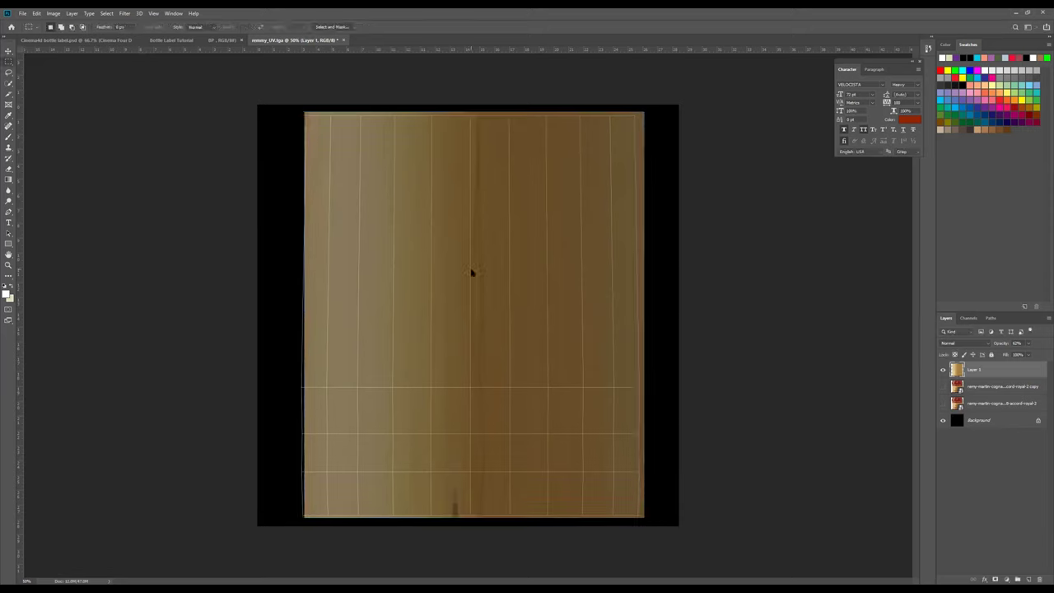
- Move the original bottle photo to the top of the layer stack and hide it, leaving only the photo copy shown and selected above the background
click(942, 402)
drag(978, 405, 976, 368)
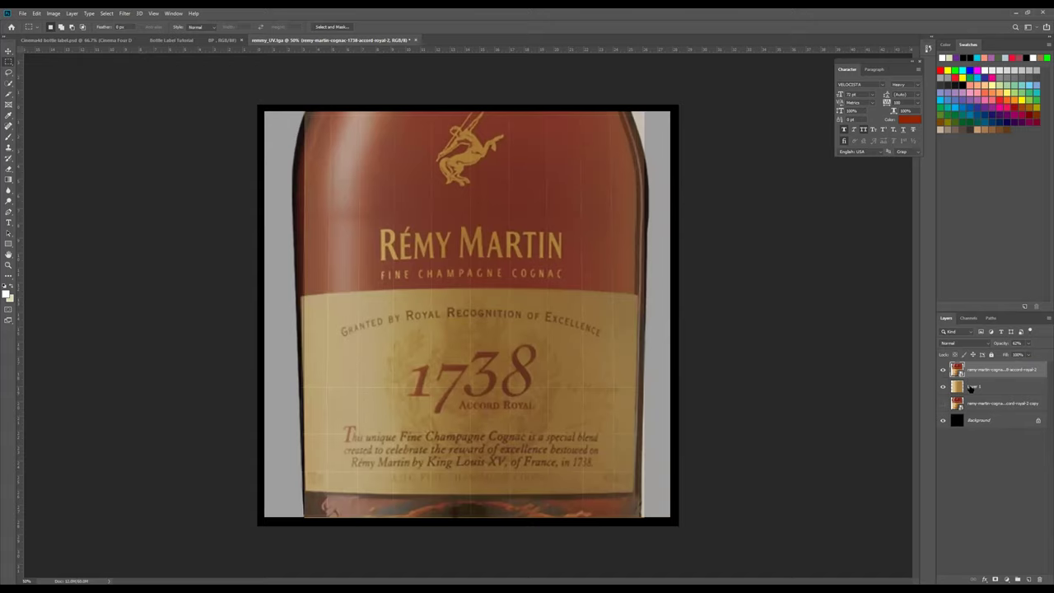
click(943, 369)
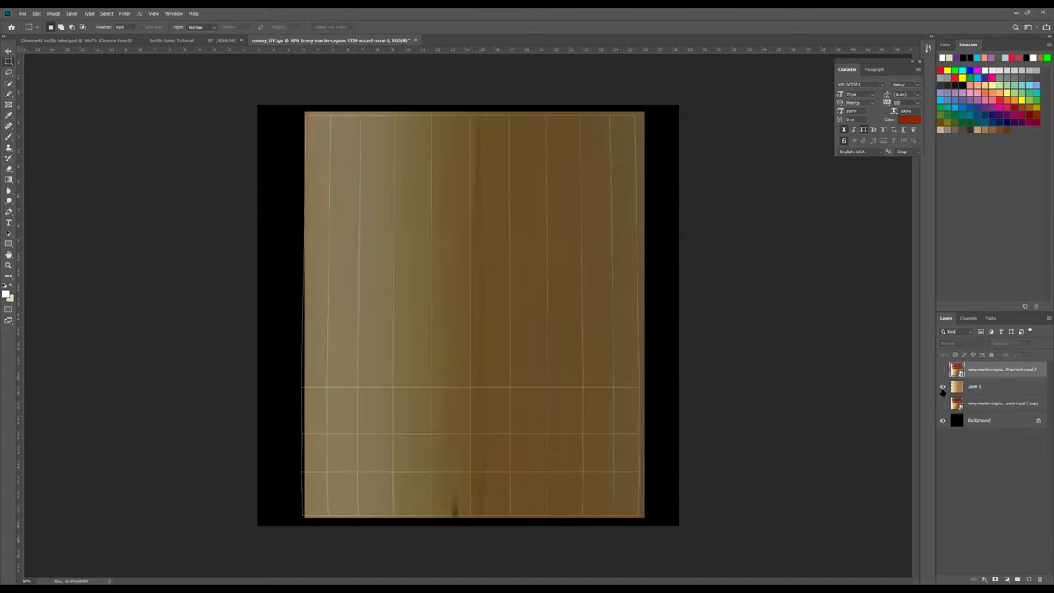
click(942, 404)
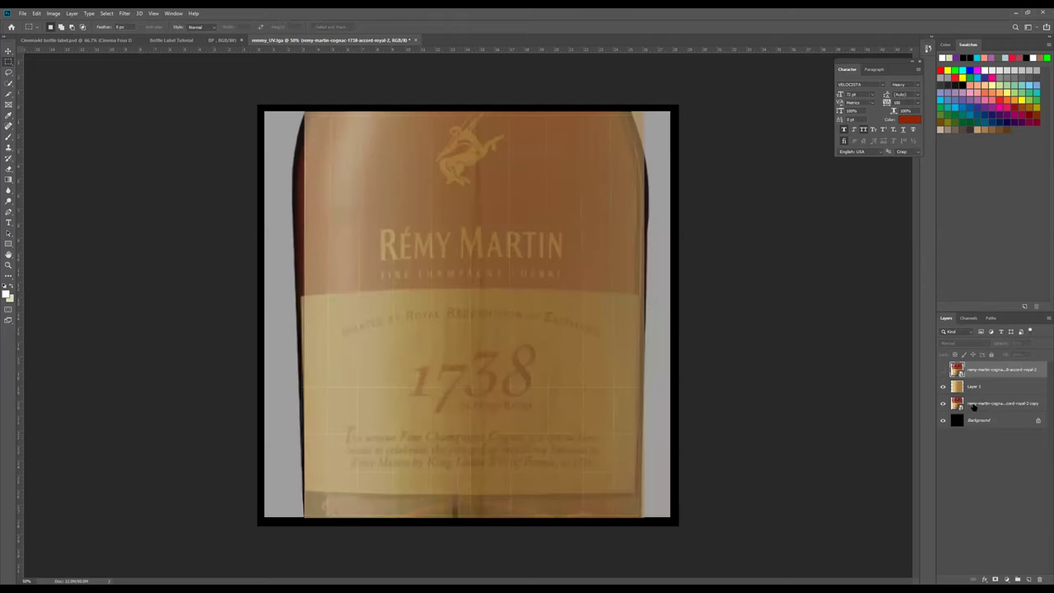
click(973, 405)
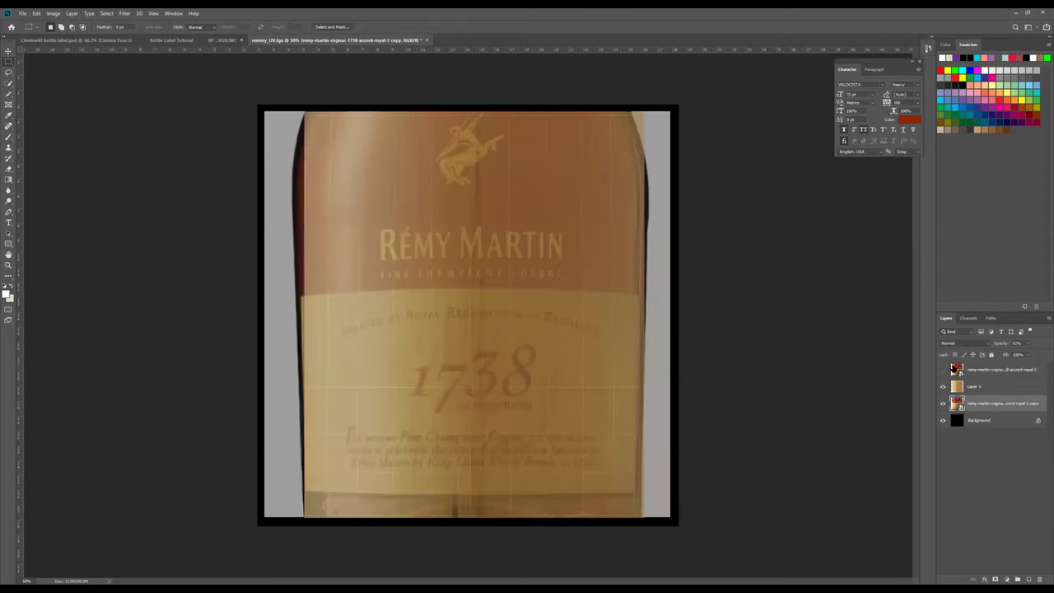
click(943, 386)
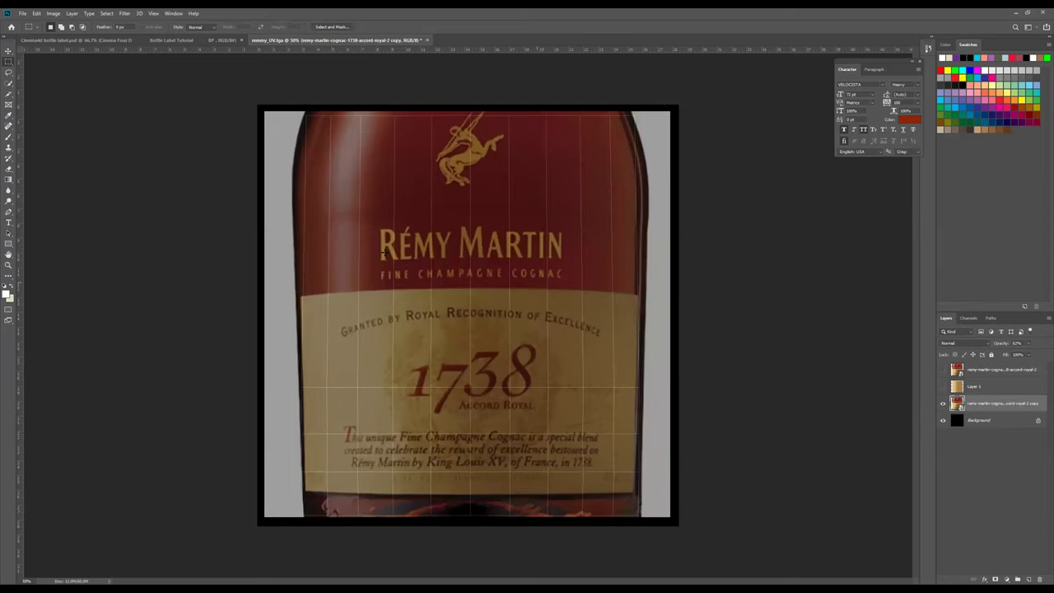
click(8, 51)
mouse_move(456, 244)
mouse_down()
mouse_move(510, 232)
mouse_move(471, 251)
mouse_up()
key(ctrl+z)
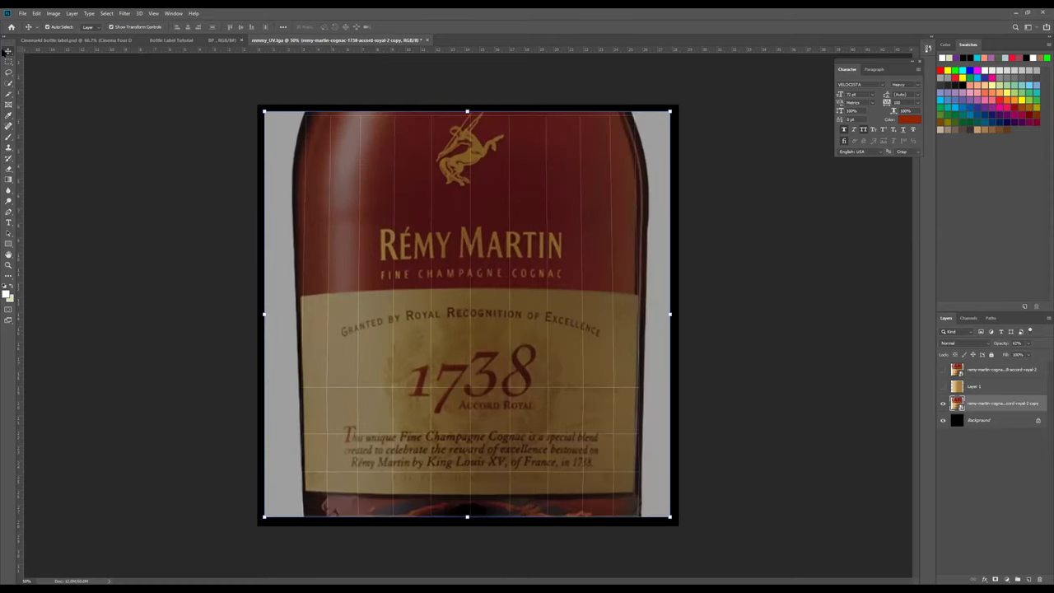
- Copy the rectangular cream label area with all its lettering from the photo copy to a new layer, and hide the photo copy
click(9, 62)
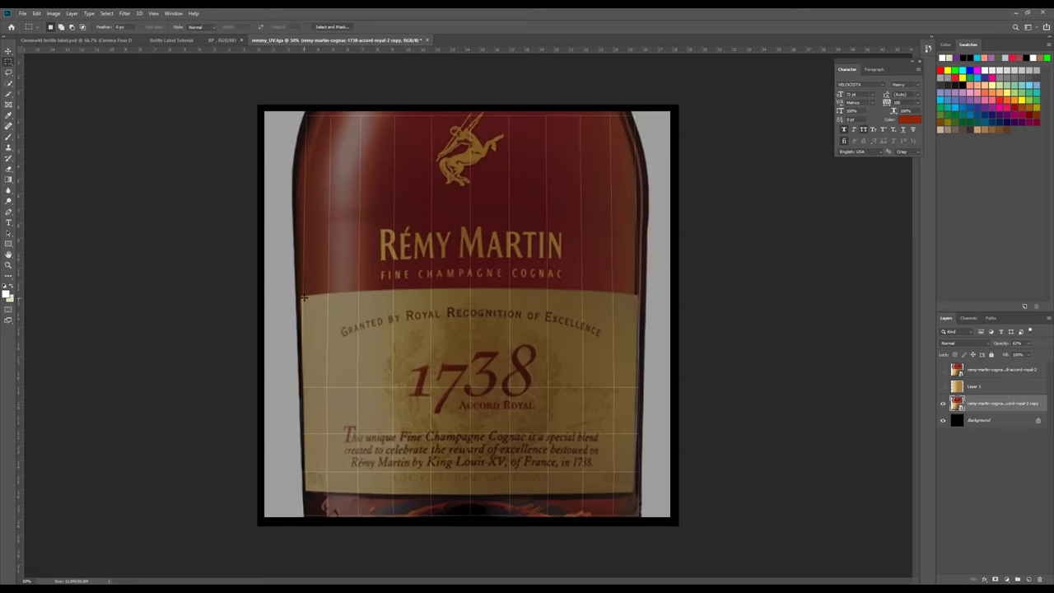
drag(302, 298, 633, 494)
key(ctrl+d)
drag(304, 298, 635, 492)
right_click(516, 387)
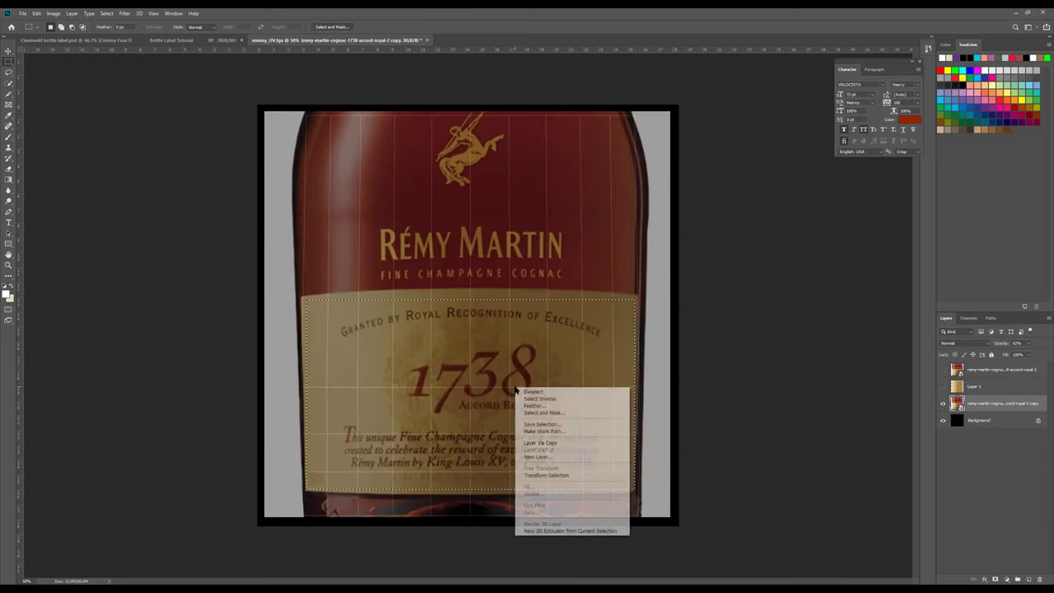
click(573, 446)
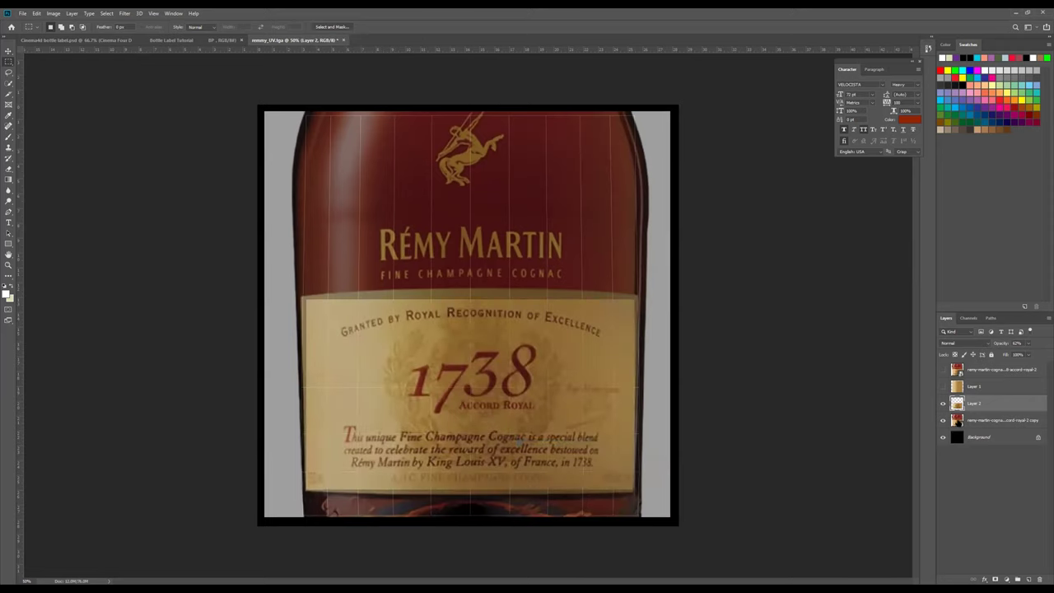
click(942, 420)
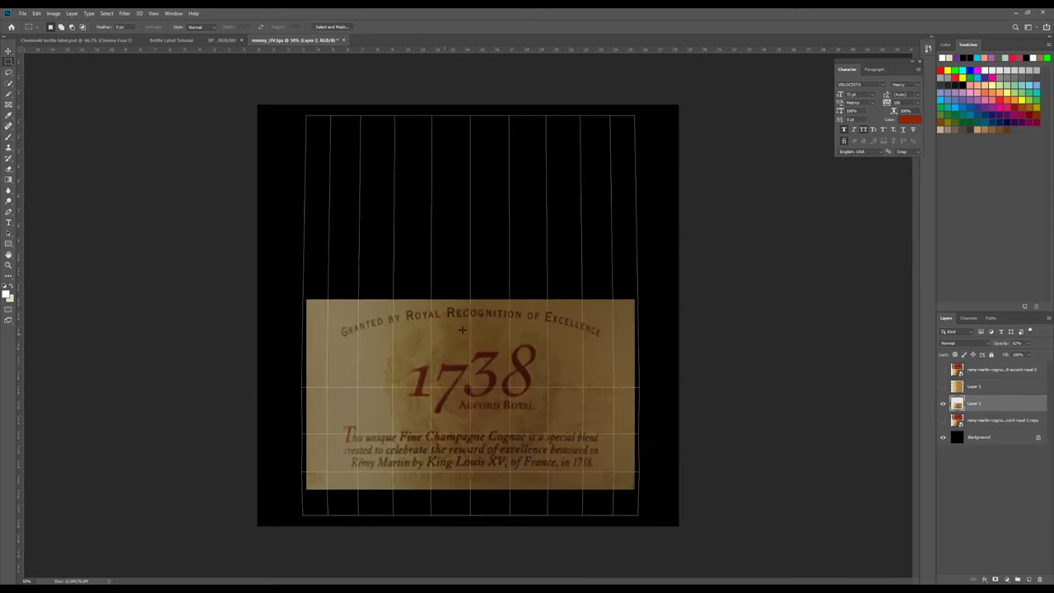
- Place the label cut-out layer above the revealed cream background layer and set the cut-out's opacity to 100%
click(943, 387)
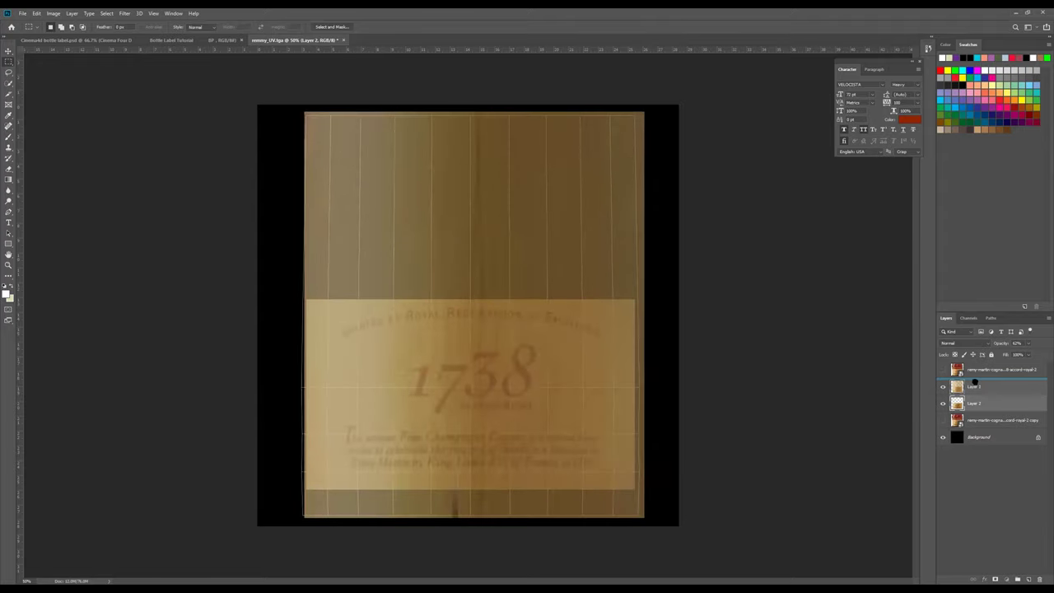
drag(975, 381, 976, 383)
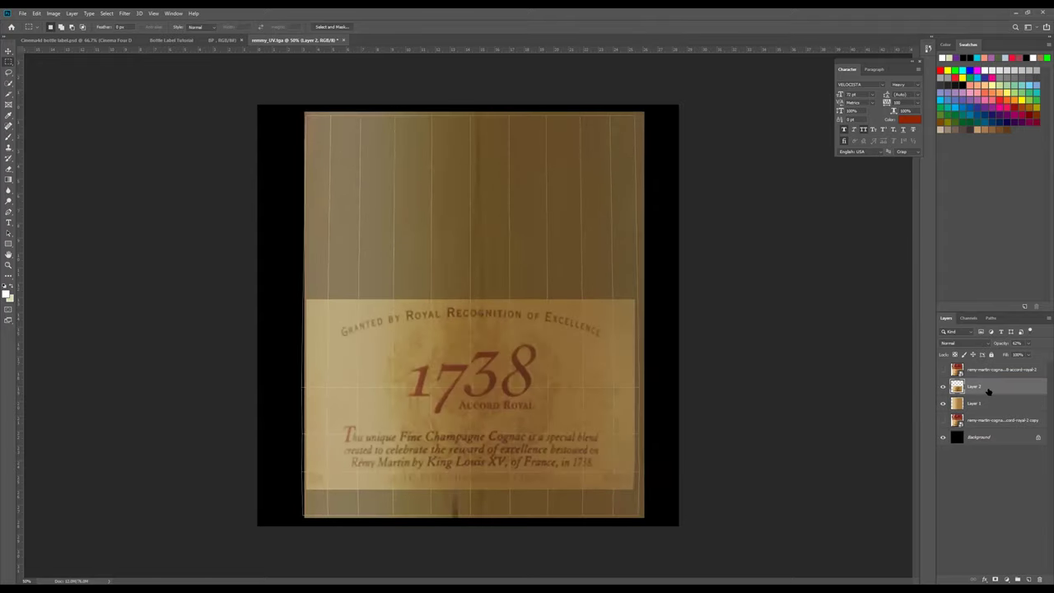
click(1028, 344)
drag(1028, 354, 1043, 354)
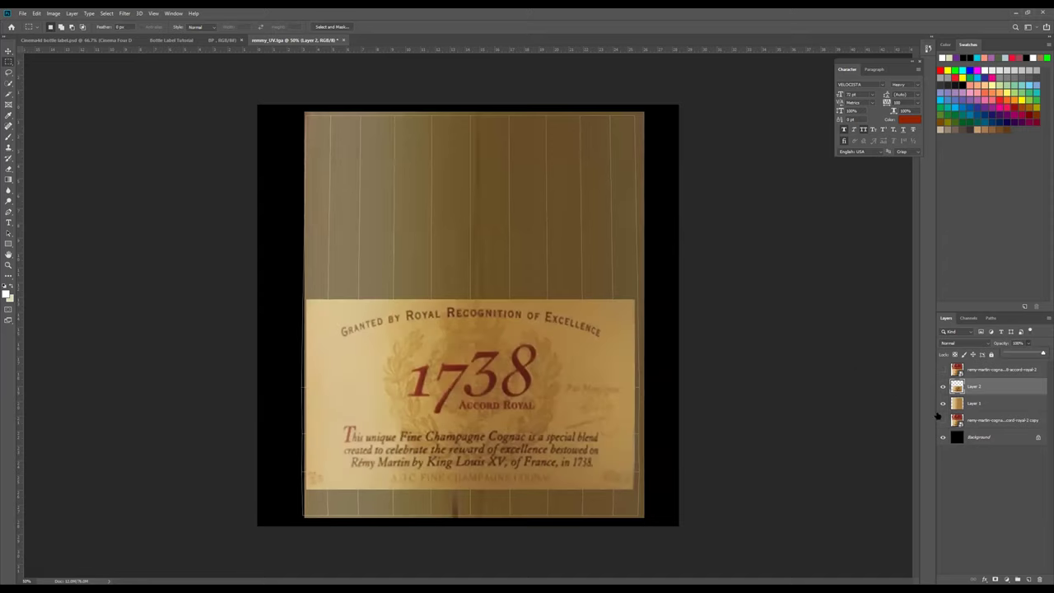
- Set the opacity of the stretched cream background layer to 100%
click(984, 405)
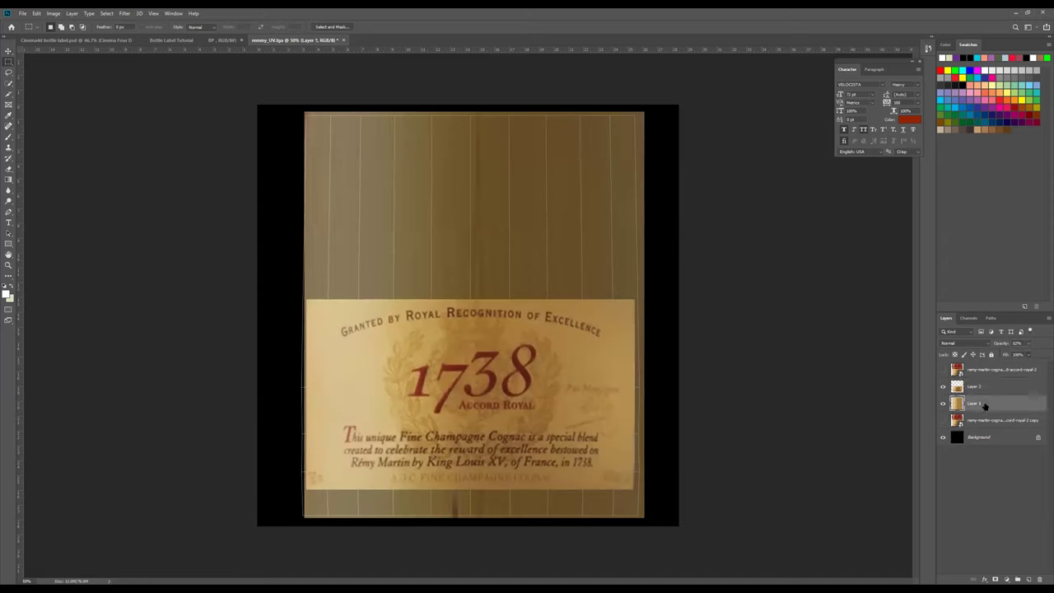
click(1027, 344)
drag(1028, 352, 1042, 352)
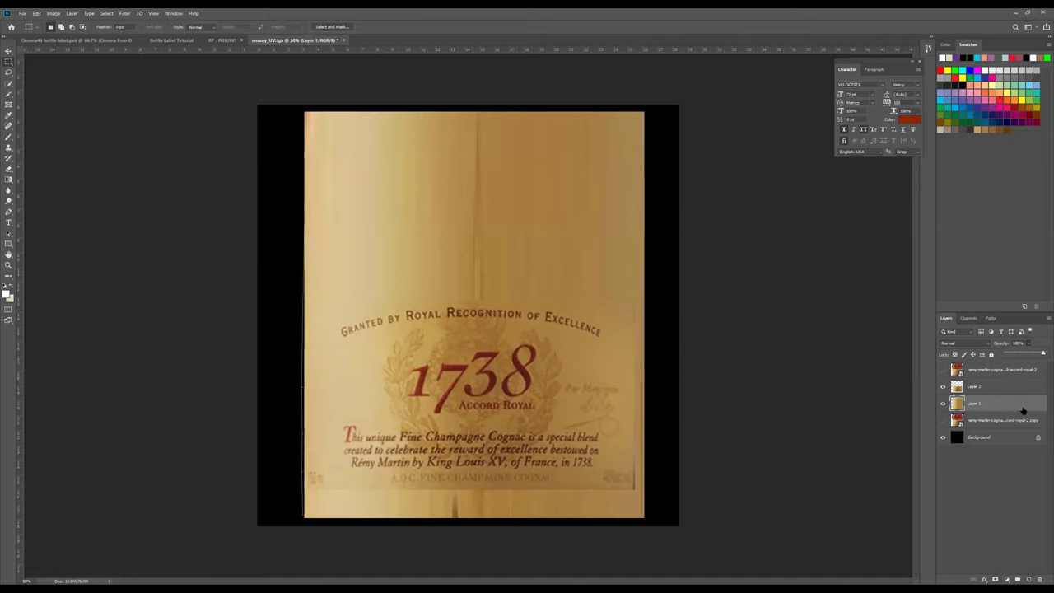
- Compare the label cut-out with the cream background by switching each layer's visibility off and on again
click(986, 383)
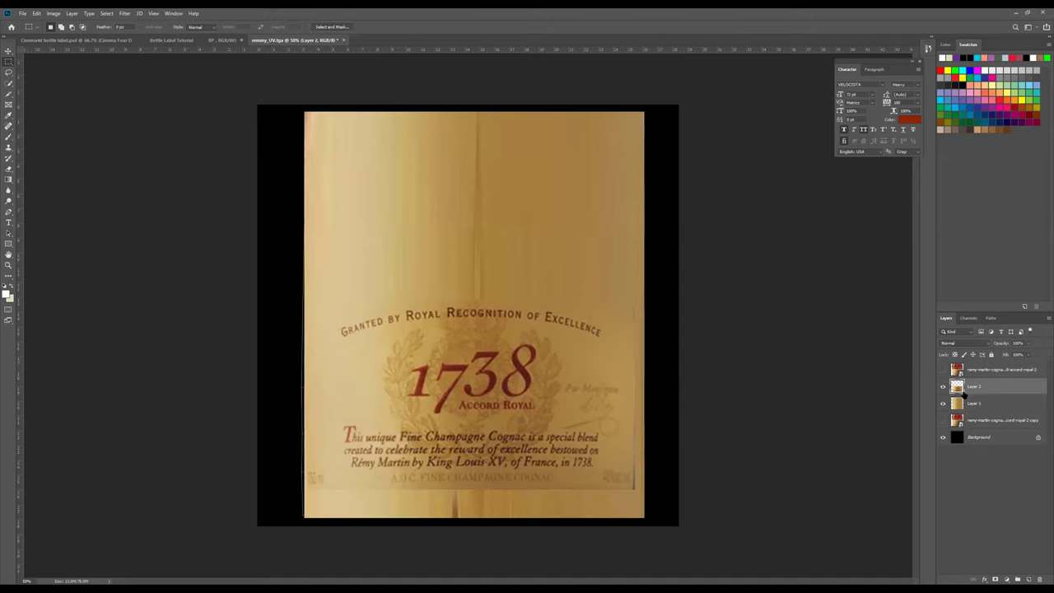
click(943, 403)
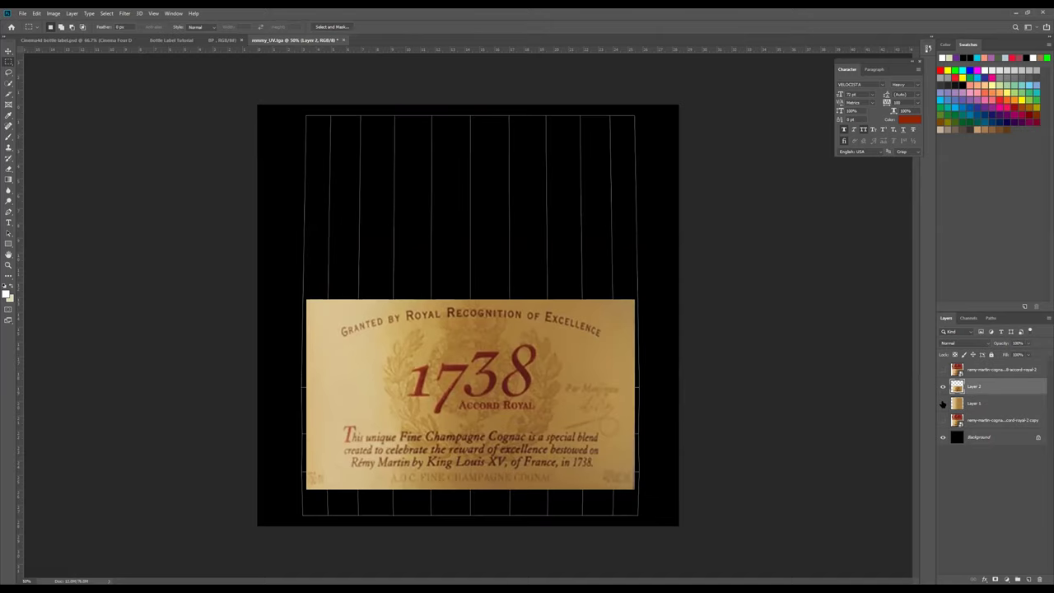
click(943, 403)
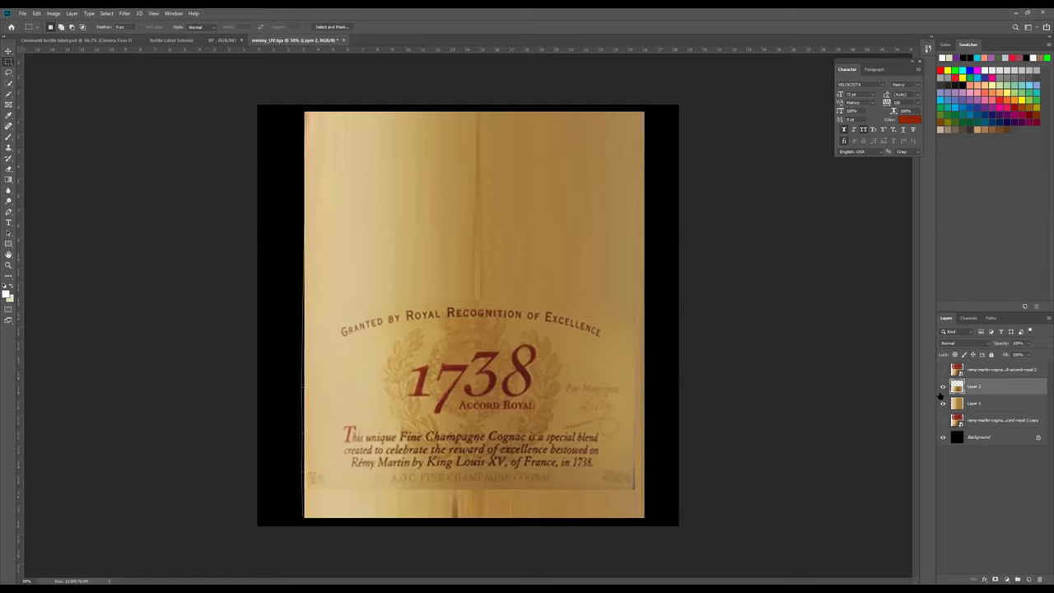
click(944, 387)
click(943, 387)
click(942, 403)
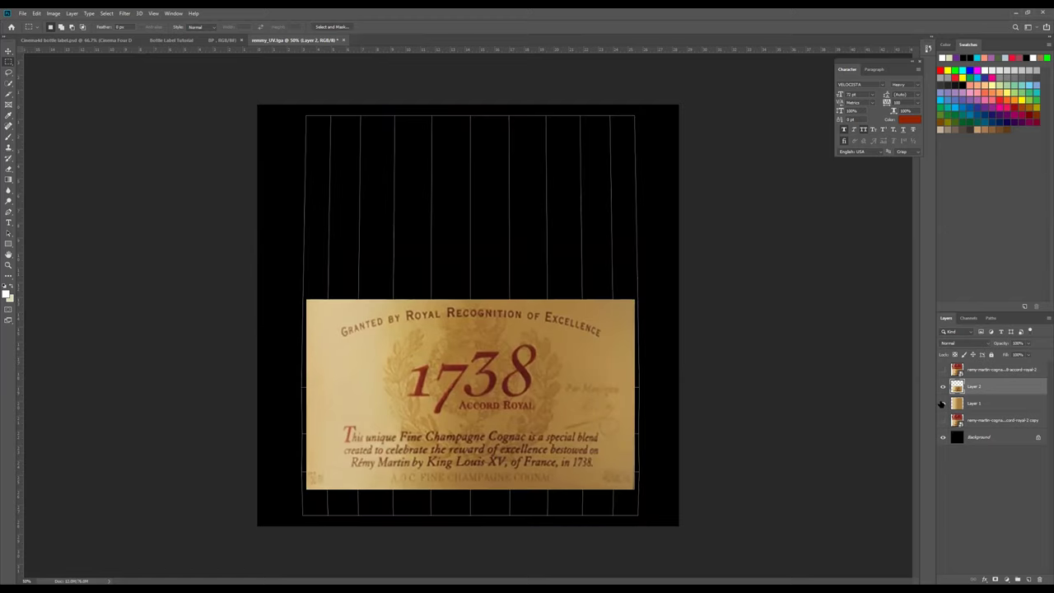
click(942, 403)
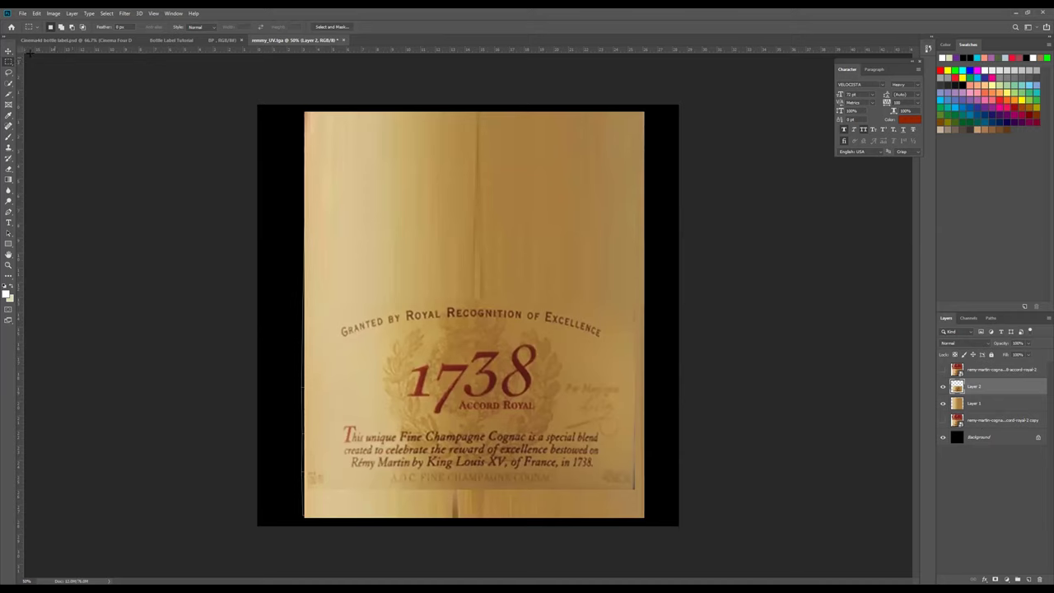
- Begin saving the label texture under a new name, choosing the Desktop as destination and sorting its contents by date modified
click(23, 13)
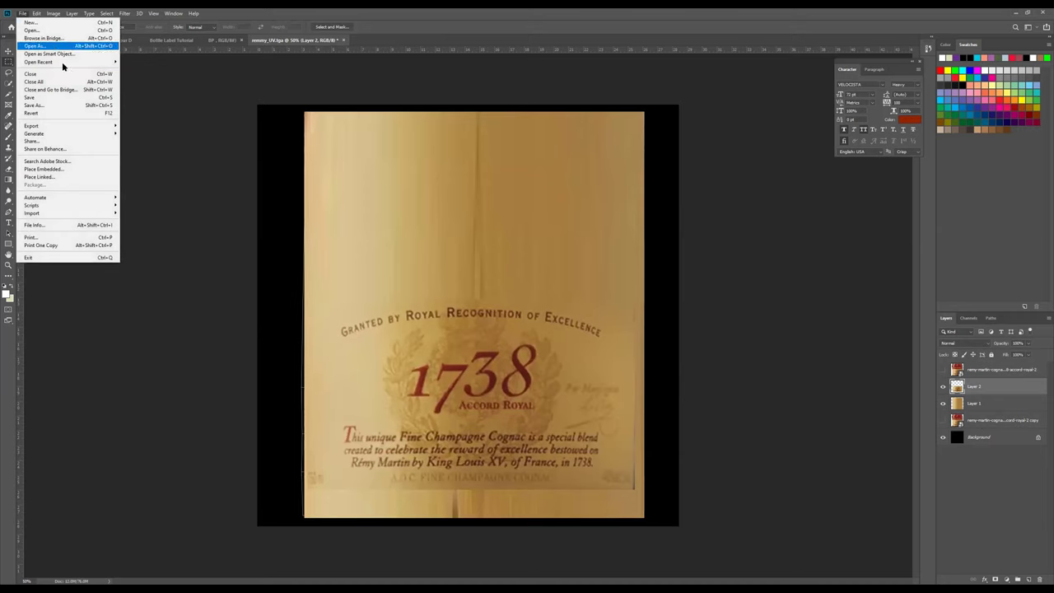
click(65, 105)
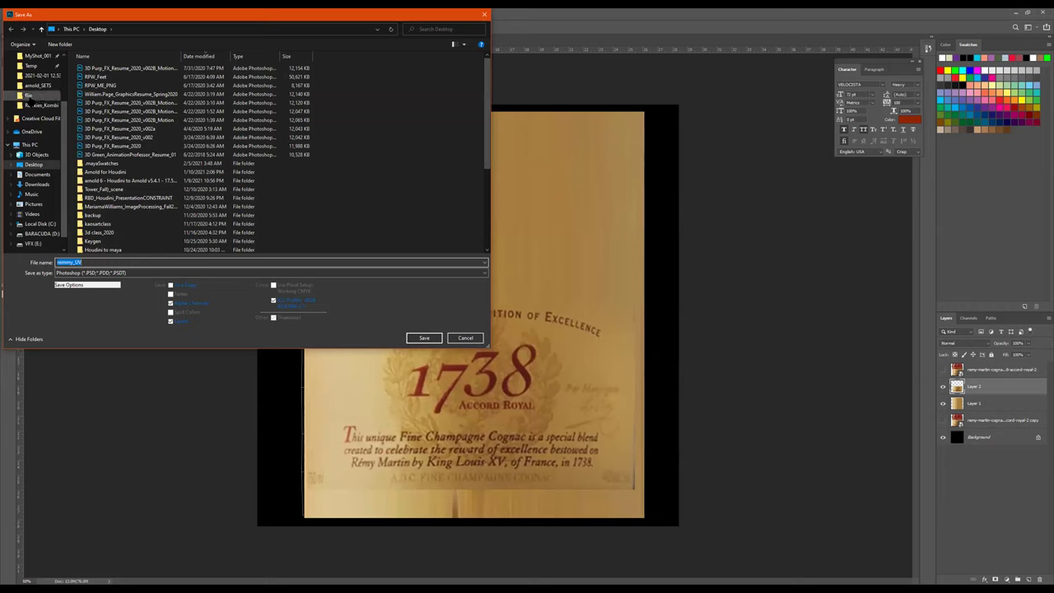
scroll(29, 95, up, 3)
click(33, 73)
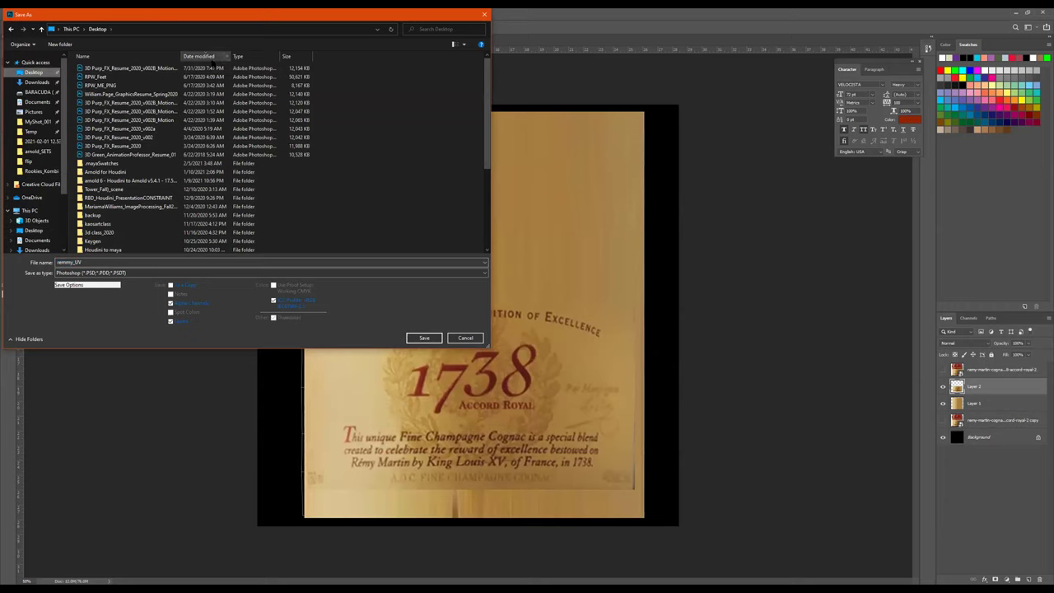
click(210, 58)
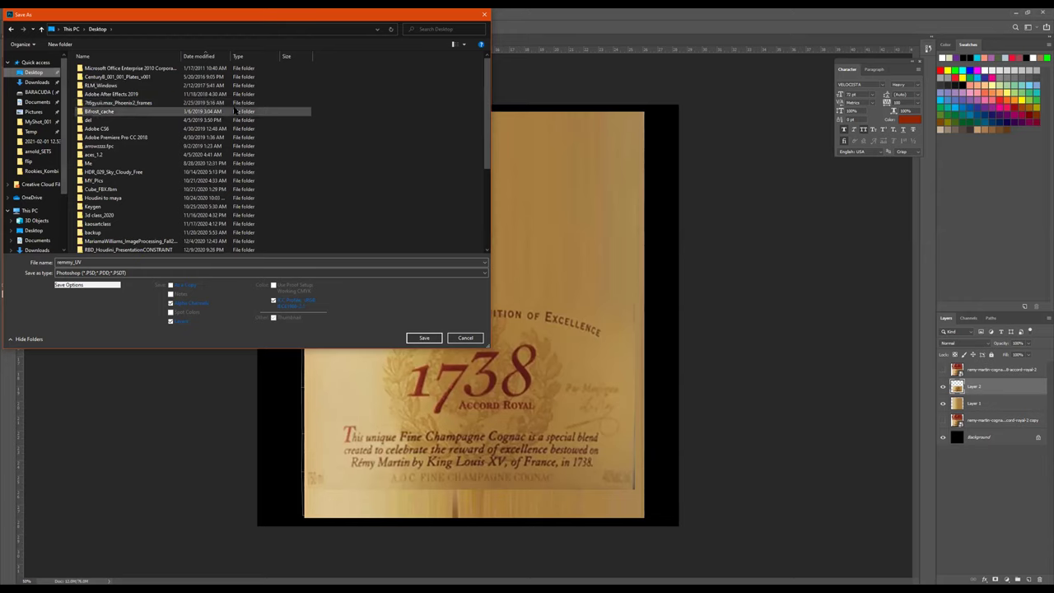
- Save the label texture on the Desktop in JPEG format under the name remmy_UV_jpg, accepting the JPEG options
click(90, 272)
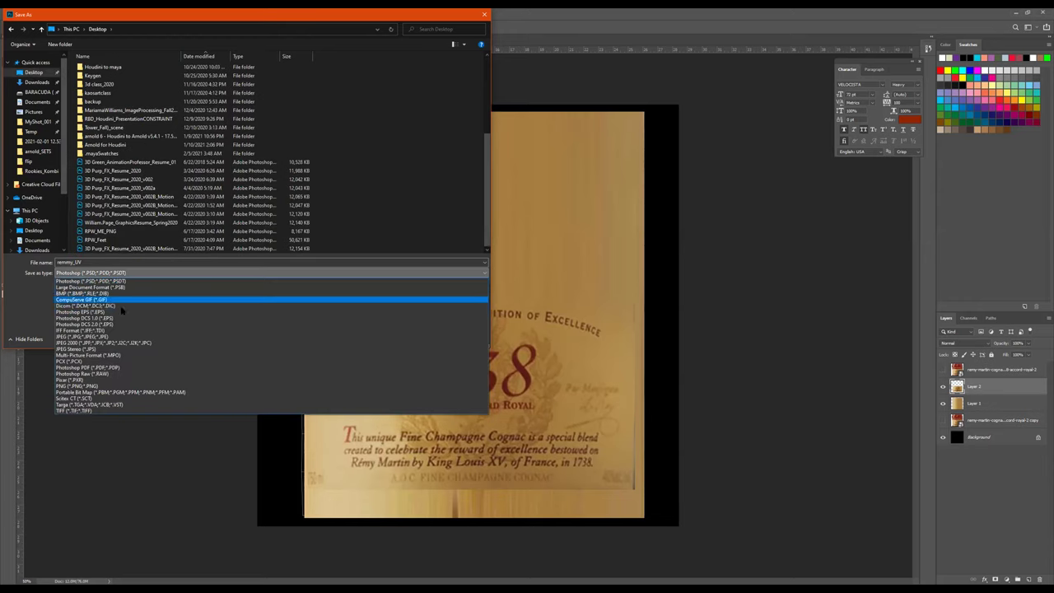
scroll(166, 222, up, 5)
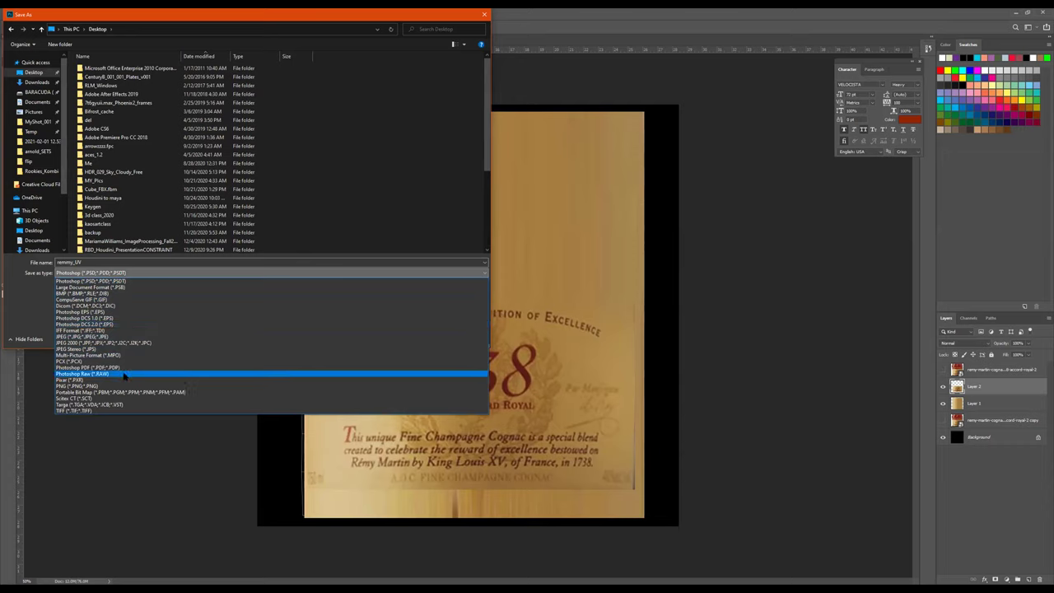
click(124, 339)
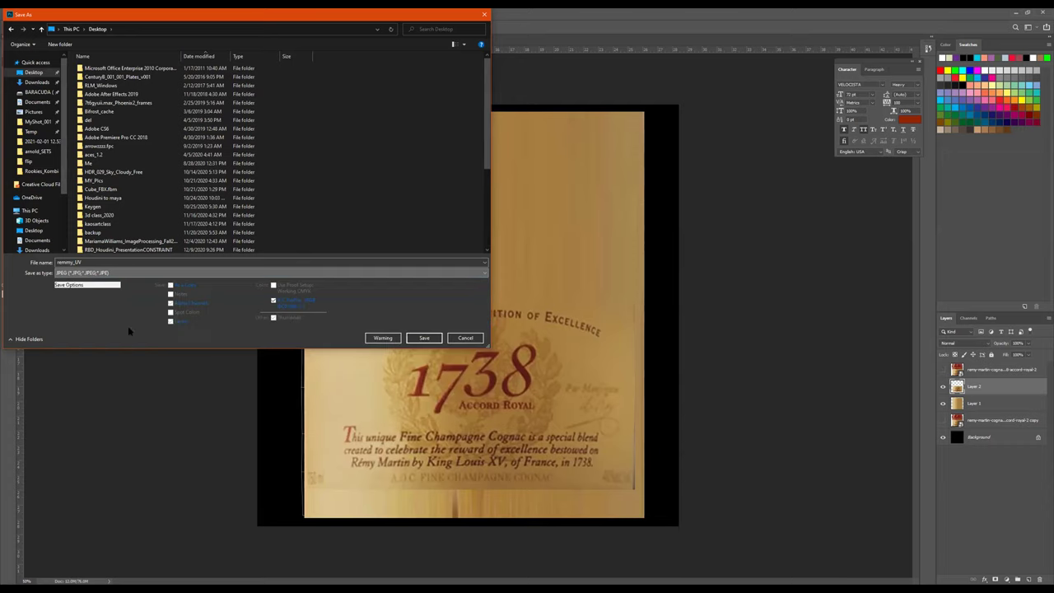
click(76, 262)
text(UV)
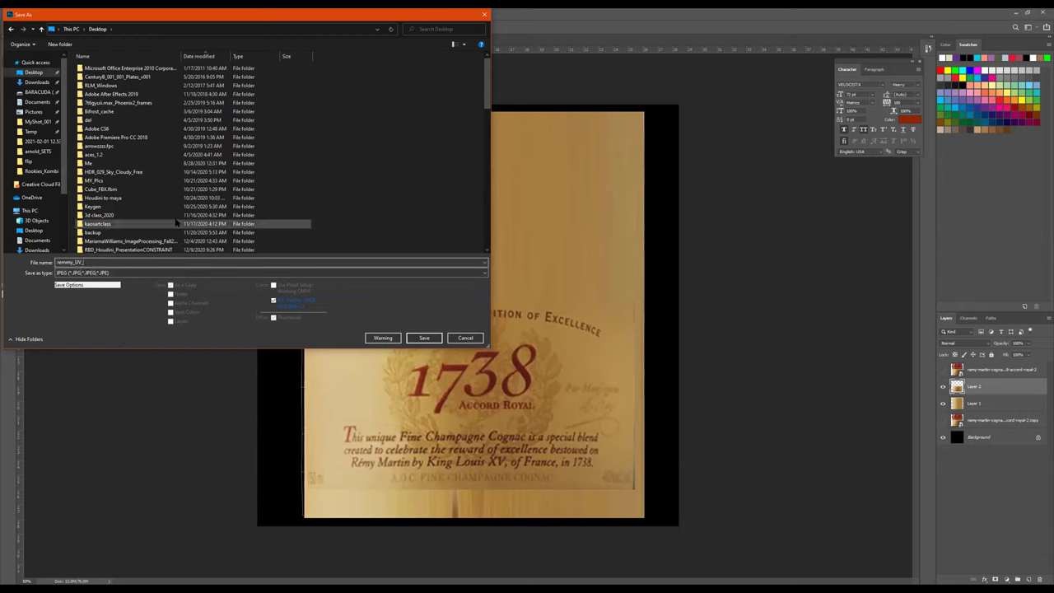
text(_jpg)
key(Return)
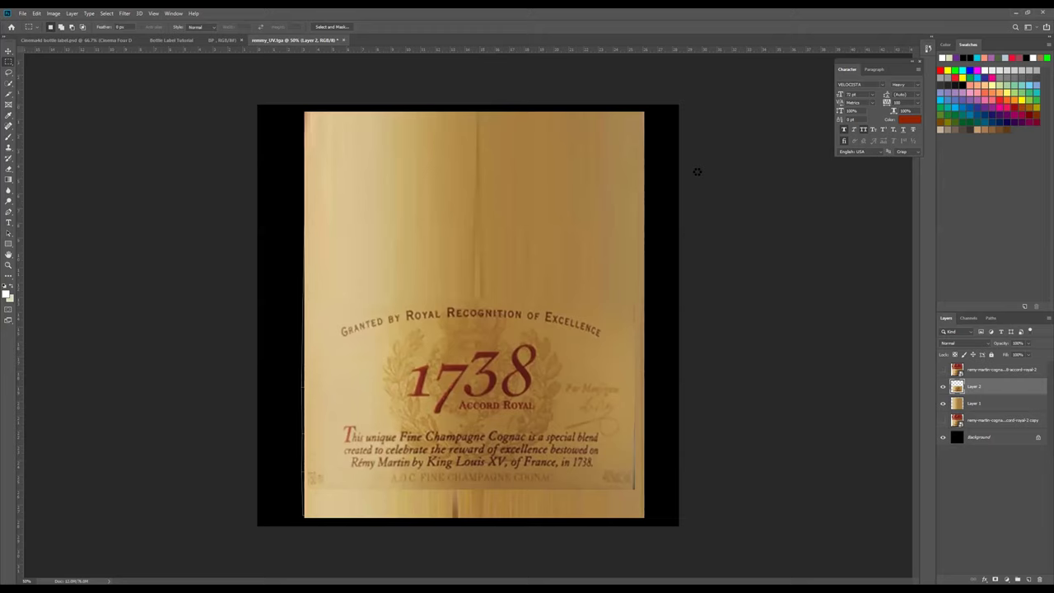
click(449, 120)
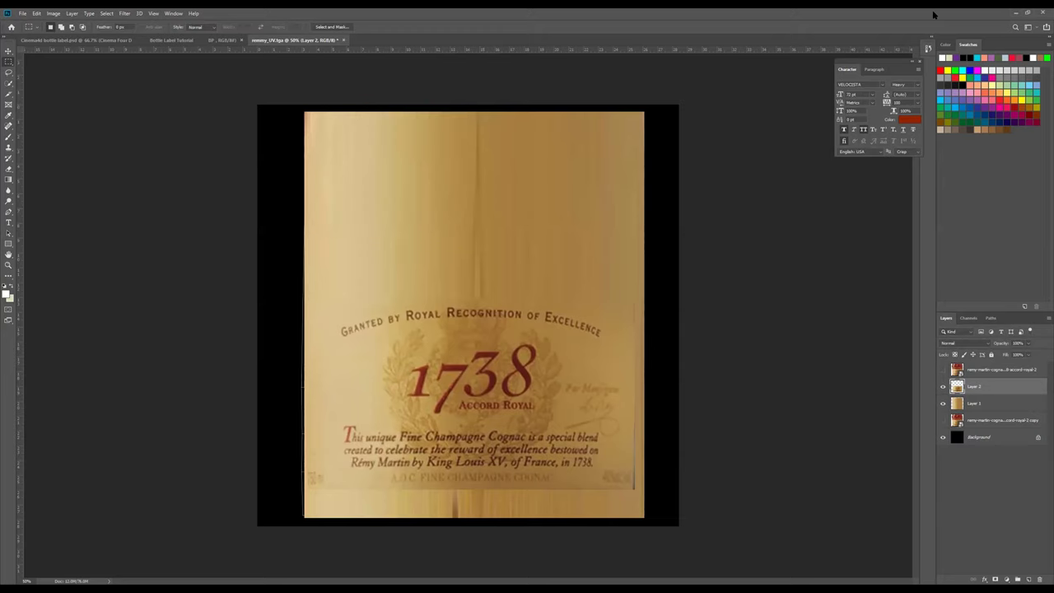